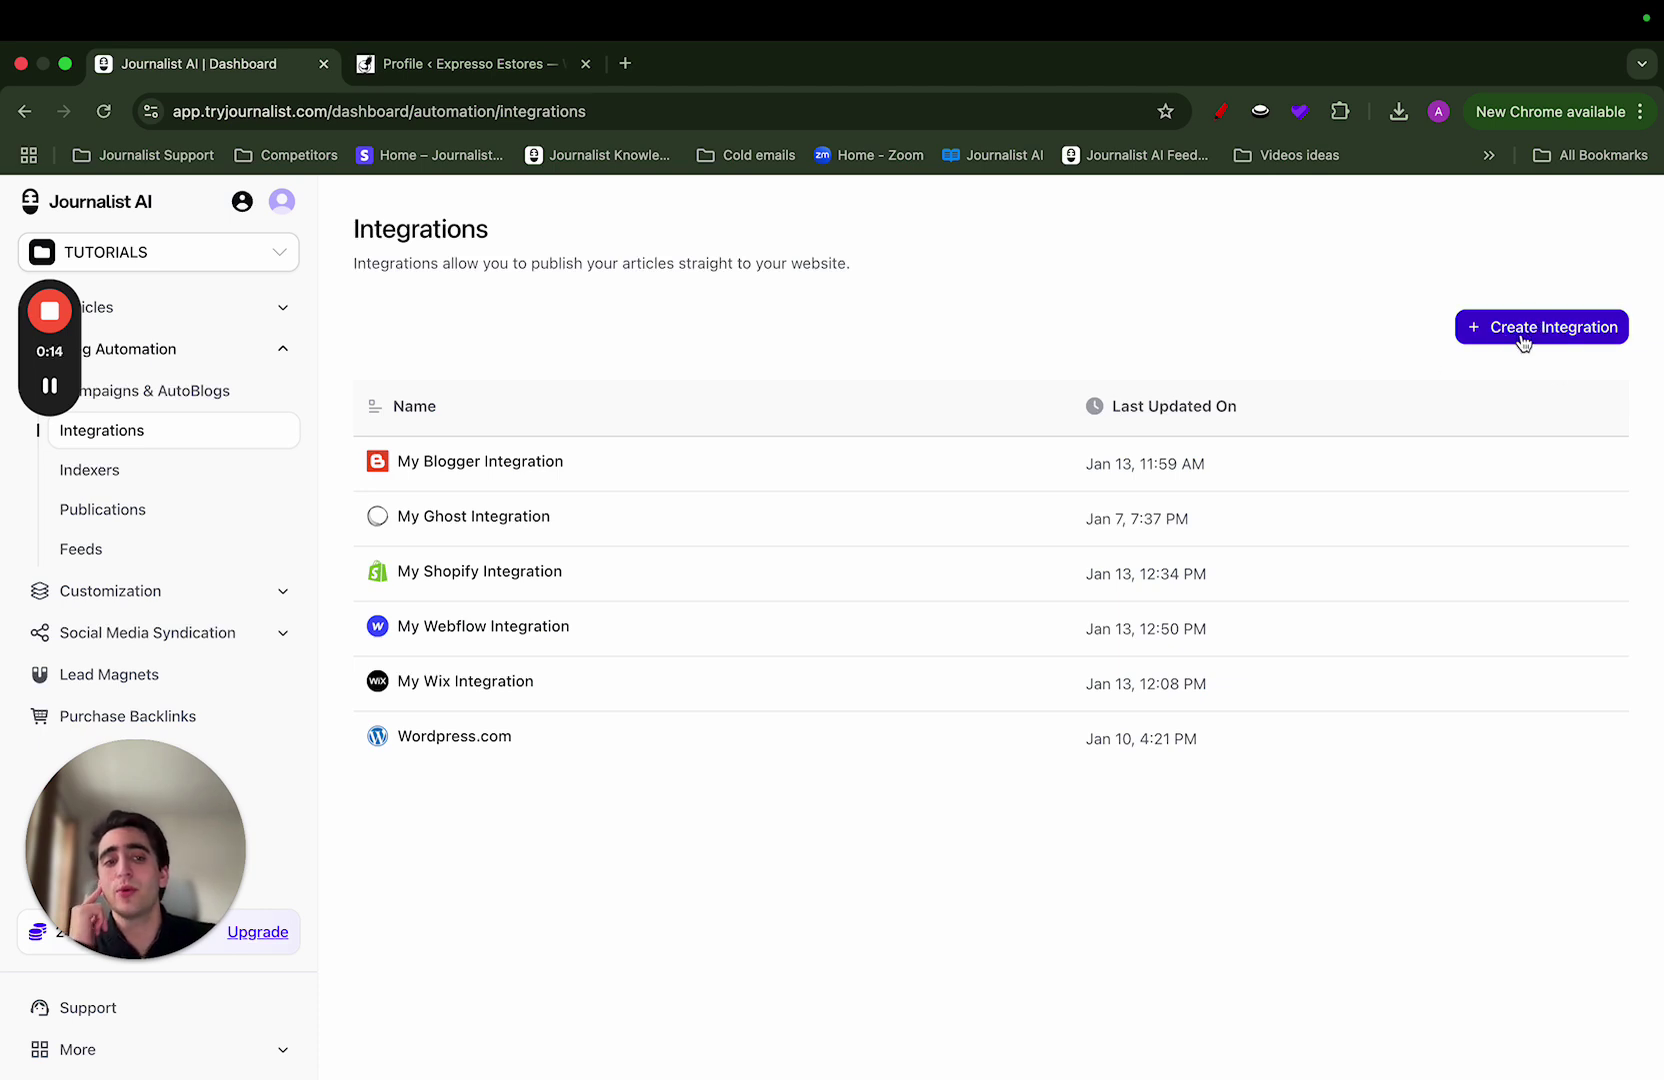
# - Start a new WordPress integration with the default integration name and review its Wordpress URL field
pyautogui.click(1522, 343)
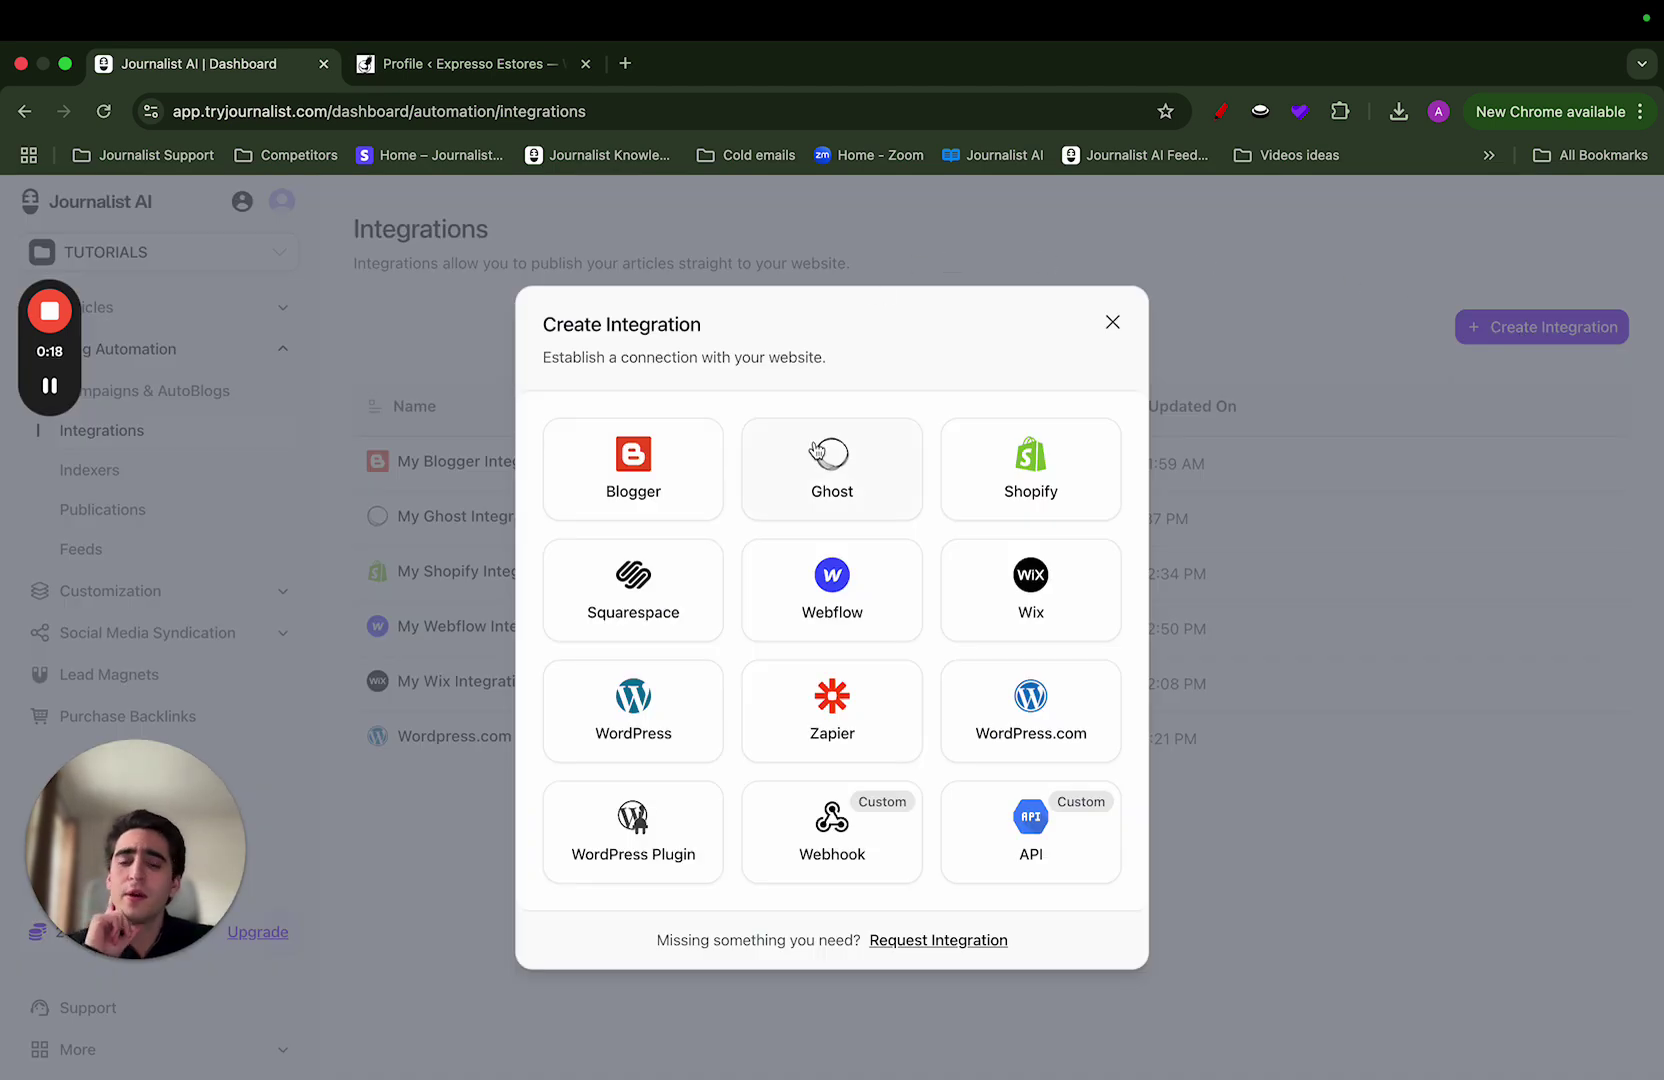
pyautogui.click(618, 705)
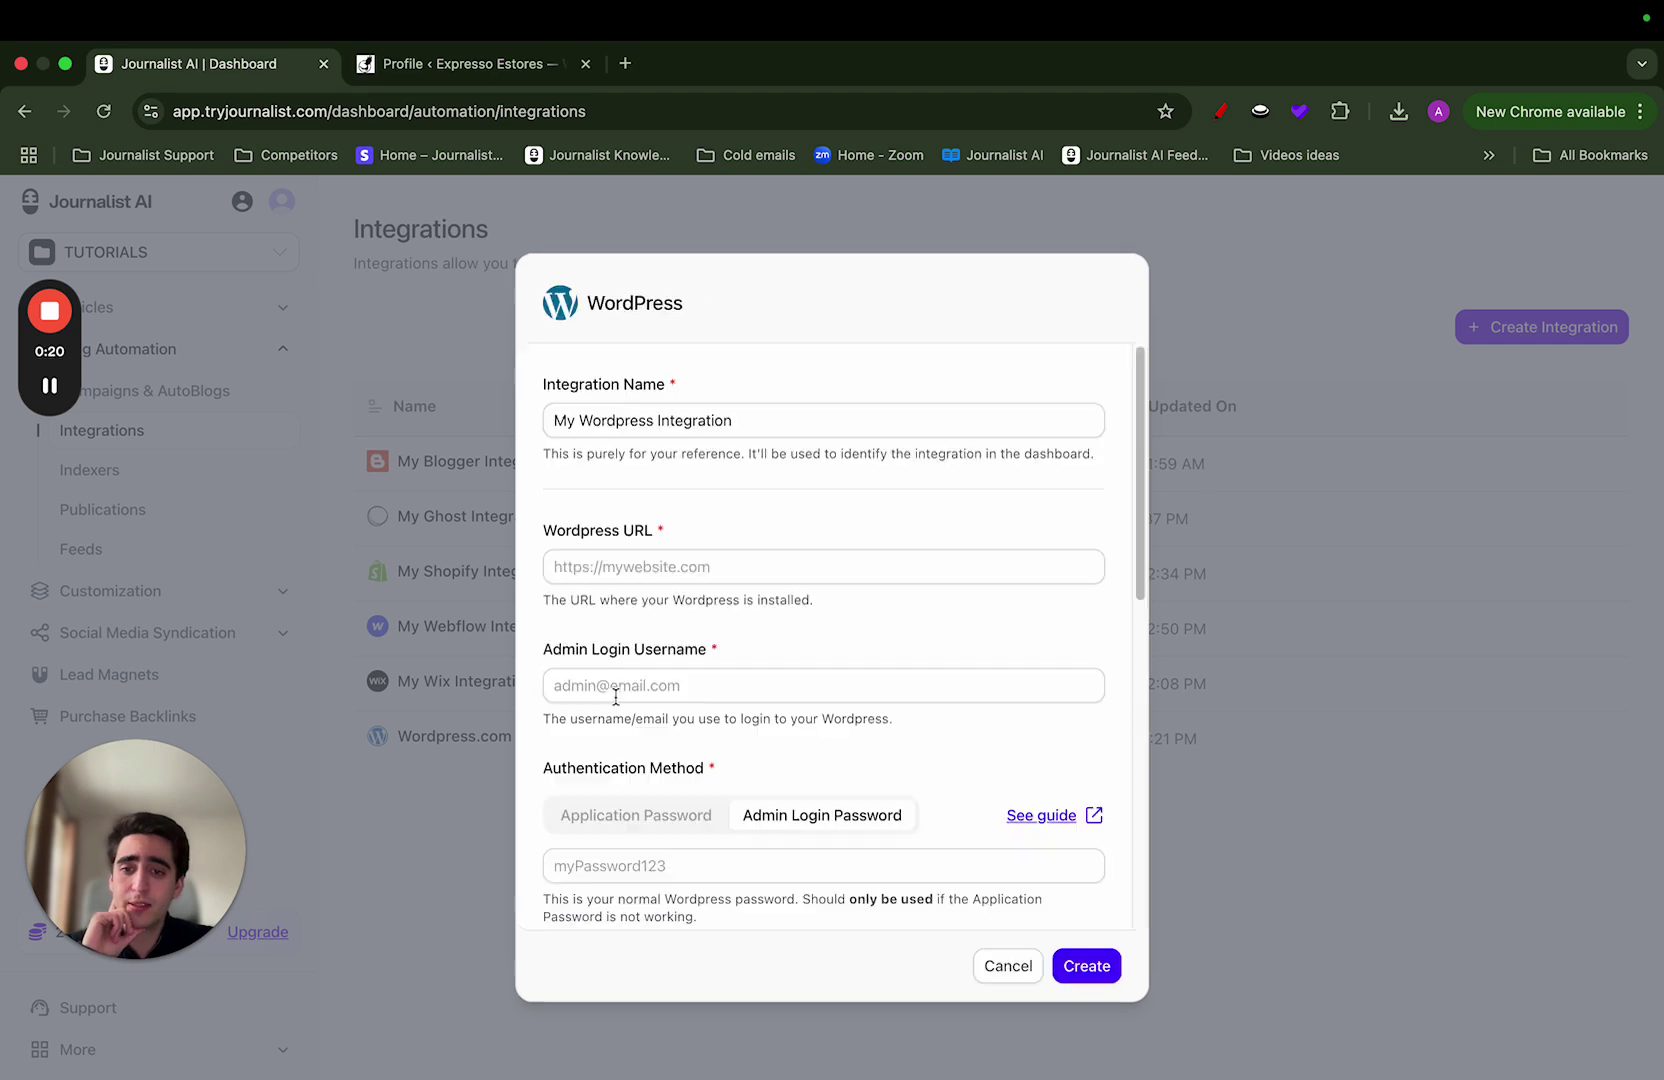
pyautogui.scroll(-2, 578, 486)
pyautogui.scroll(-3, 598, 491)
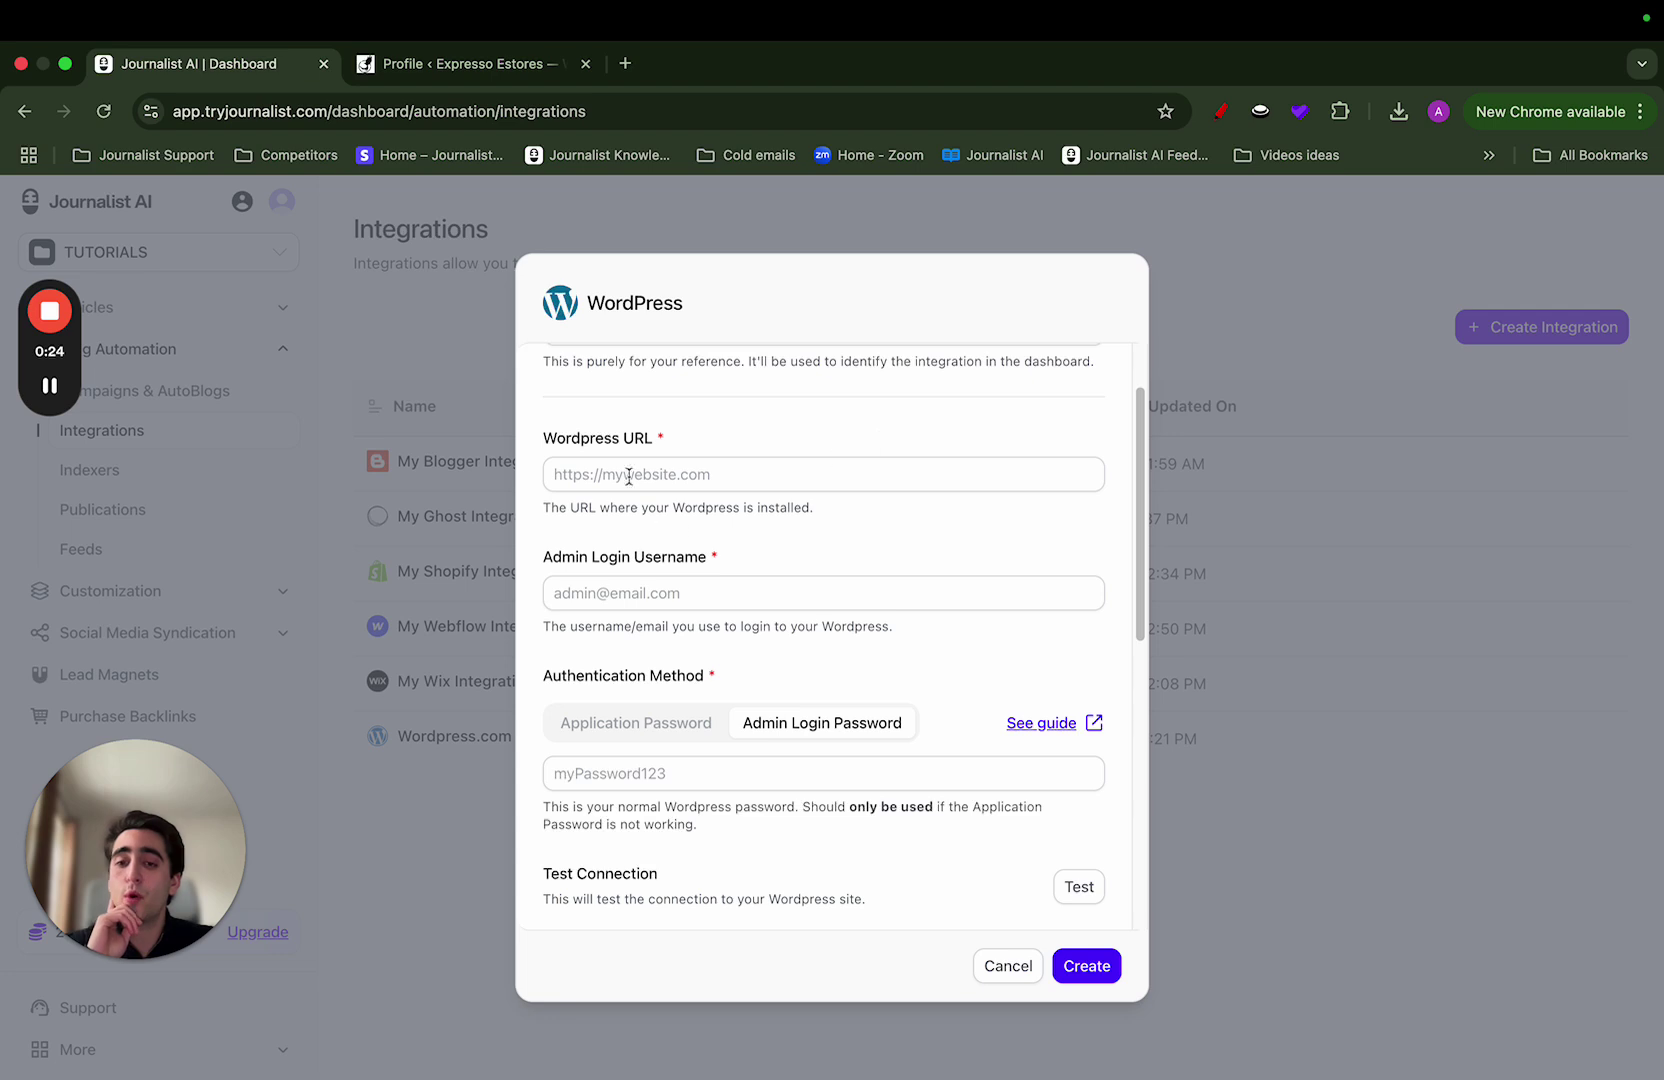
pyautogui.moveTo(546, 438); pyautogui.dragTo(732, 448)
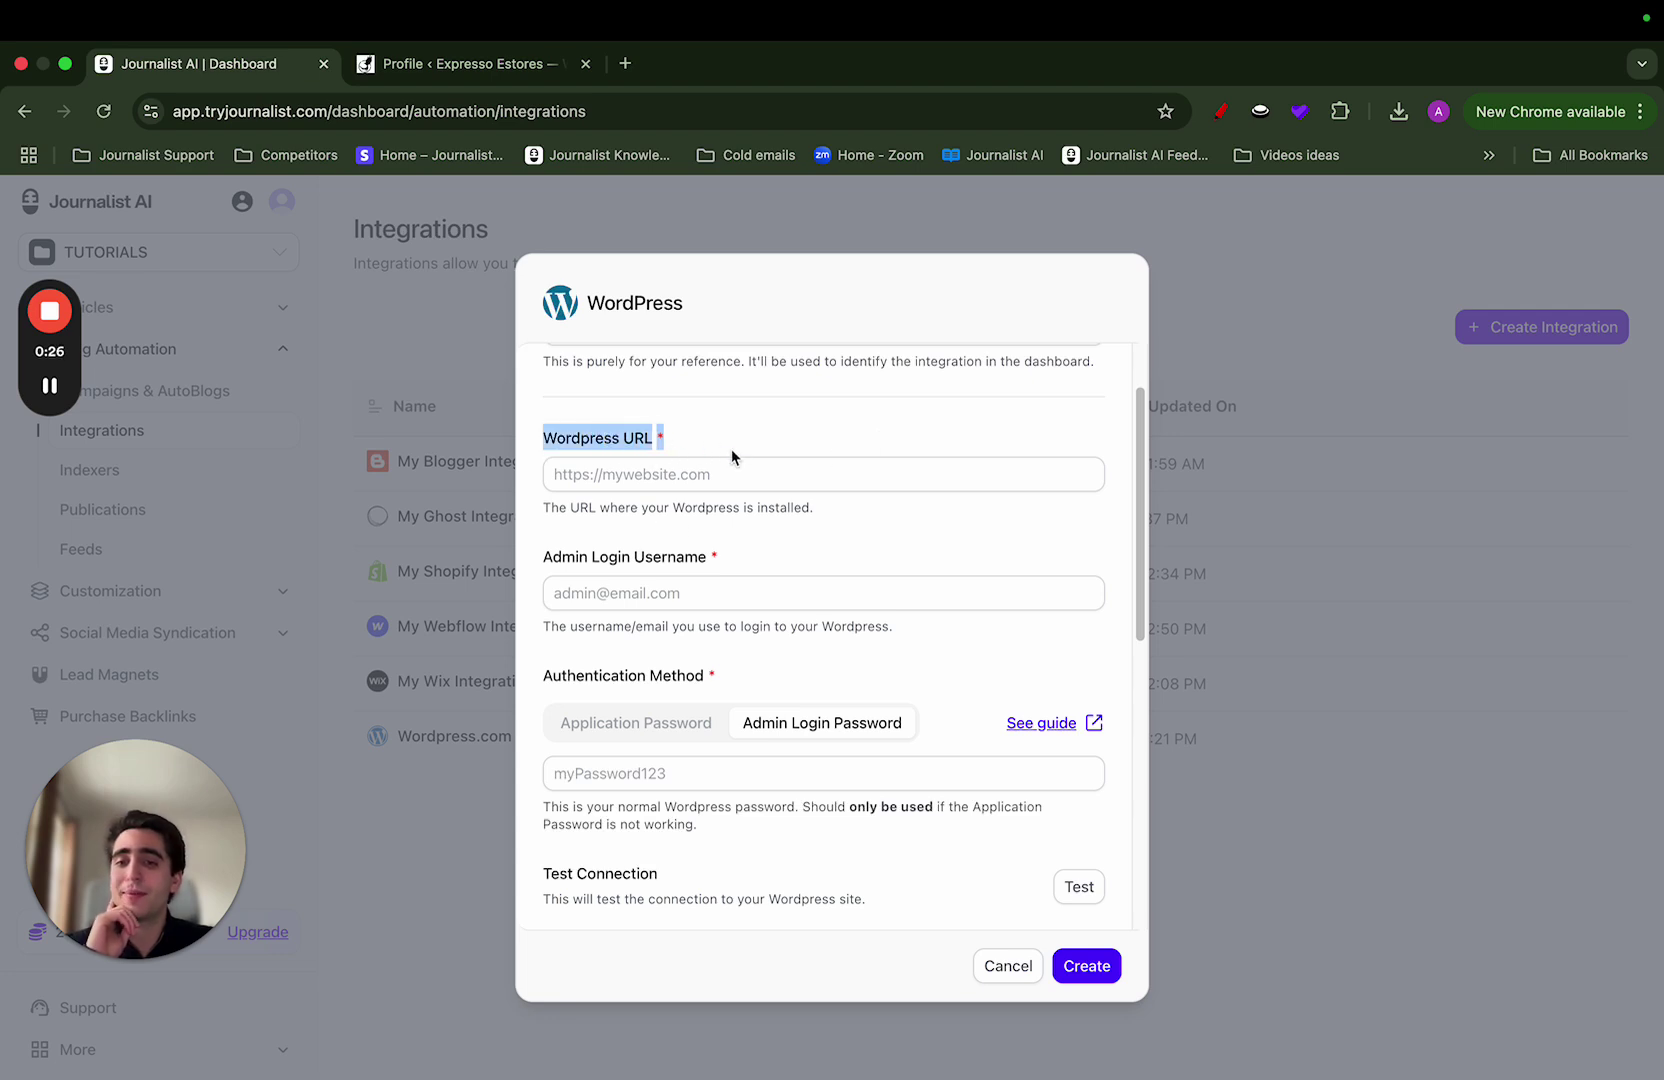
pyautogui.click(732, 448)
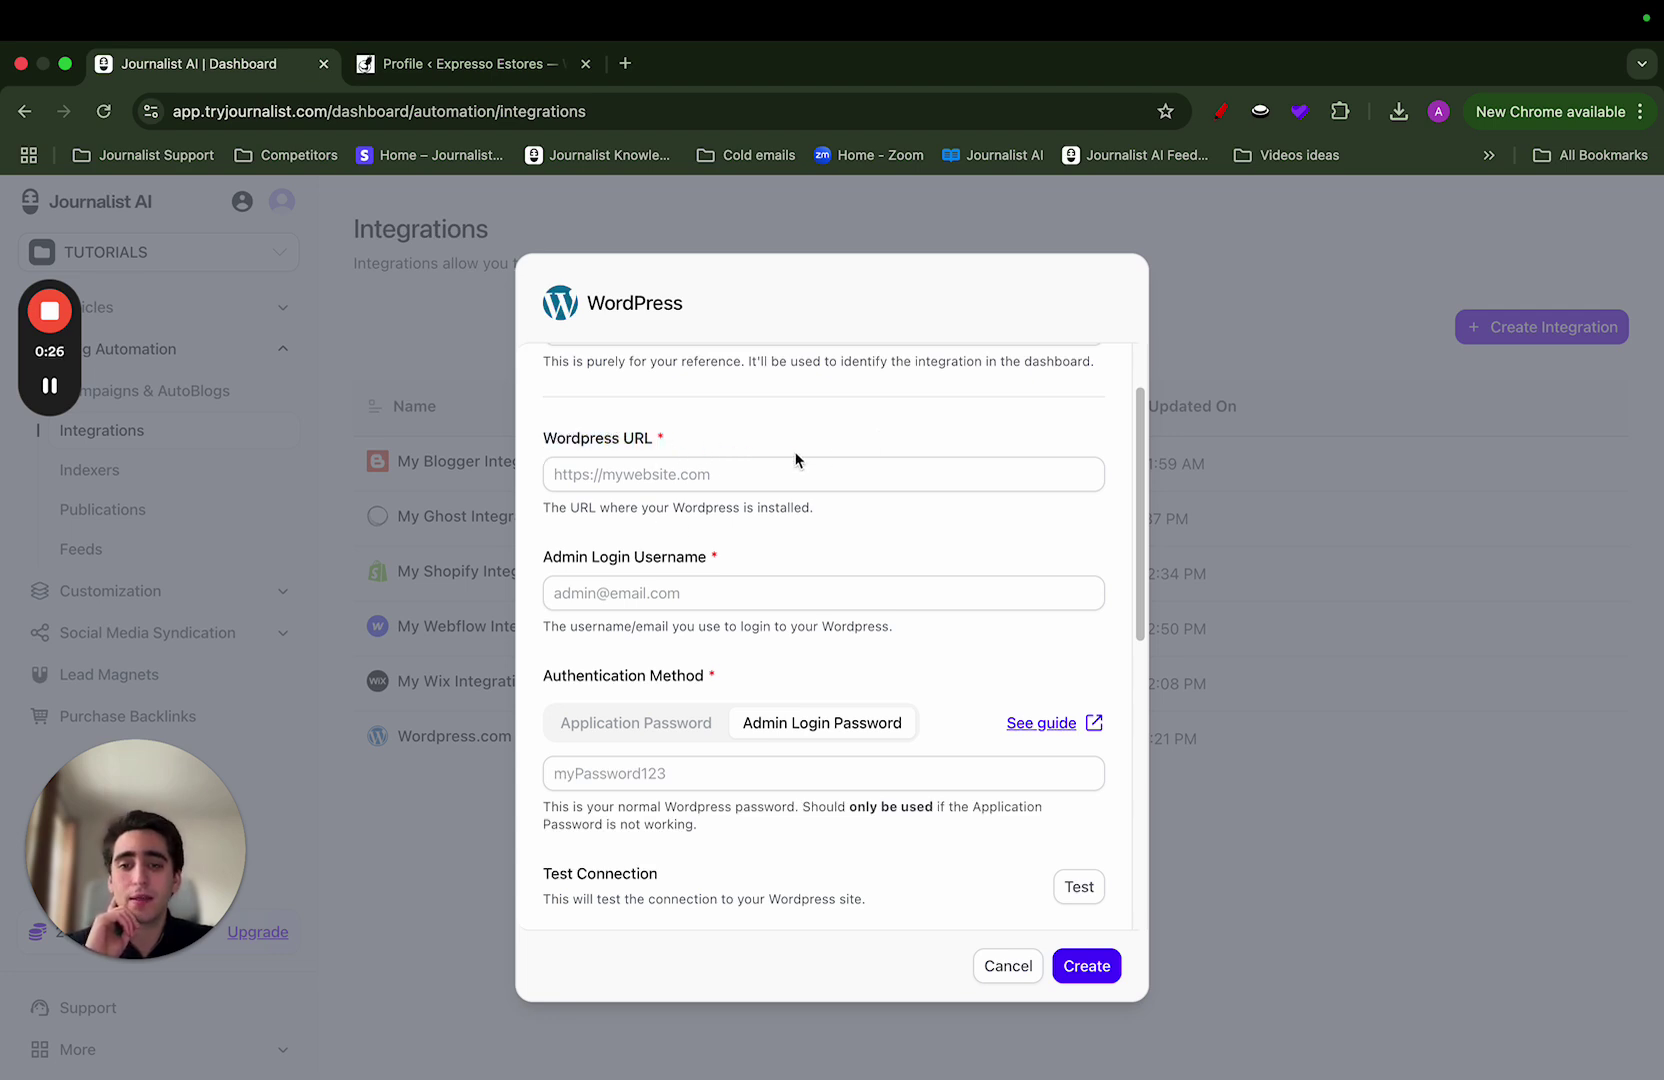
pyautogui.click(486, 68)
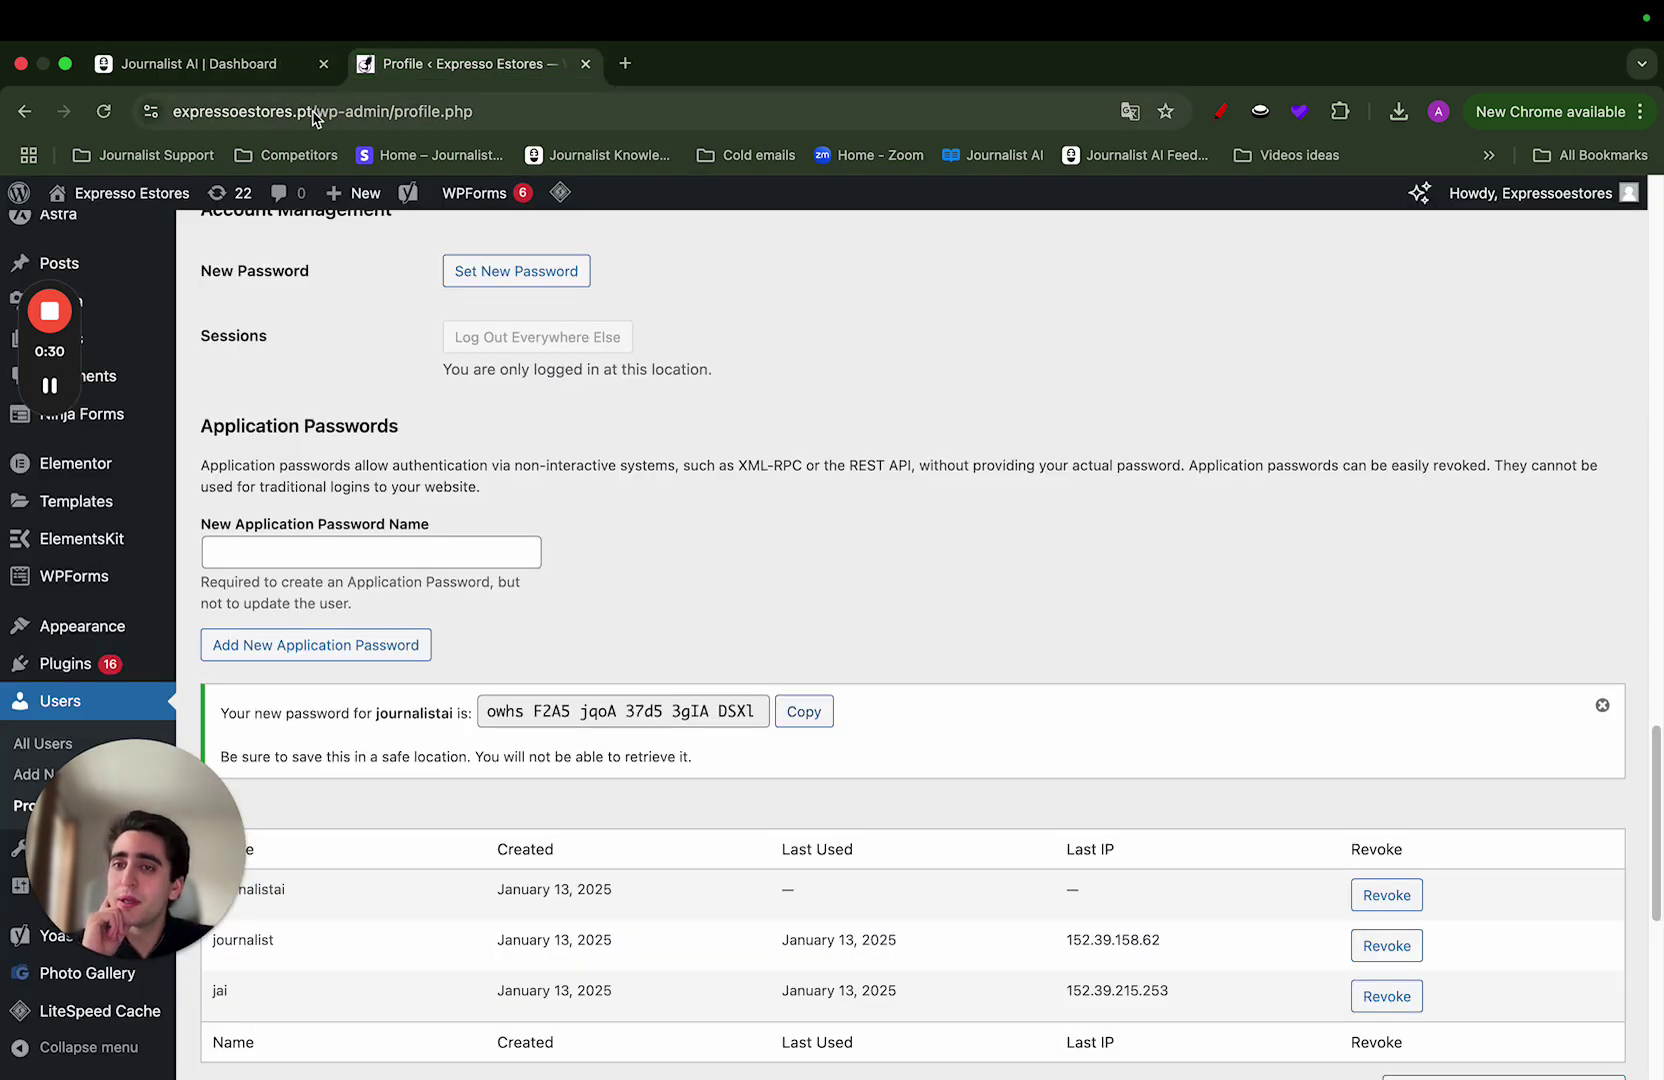
pyautogui.moveTo(313, 112); pyautogui.dragTo(162, 118)
pyautogui.press('super+c')
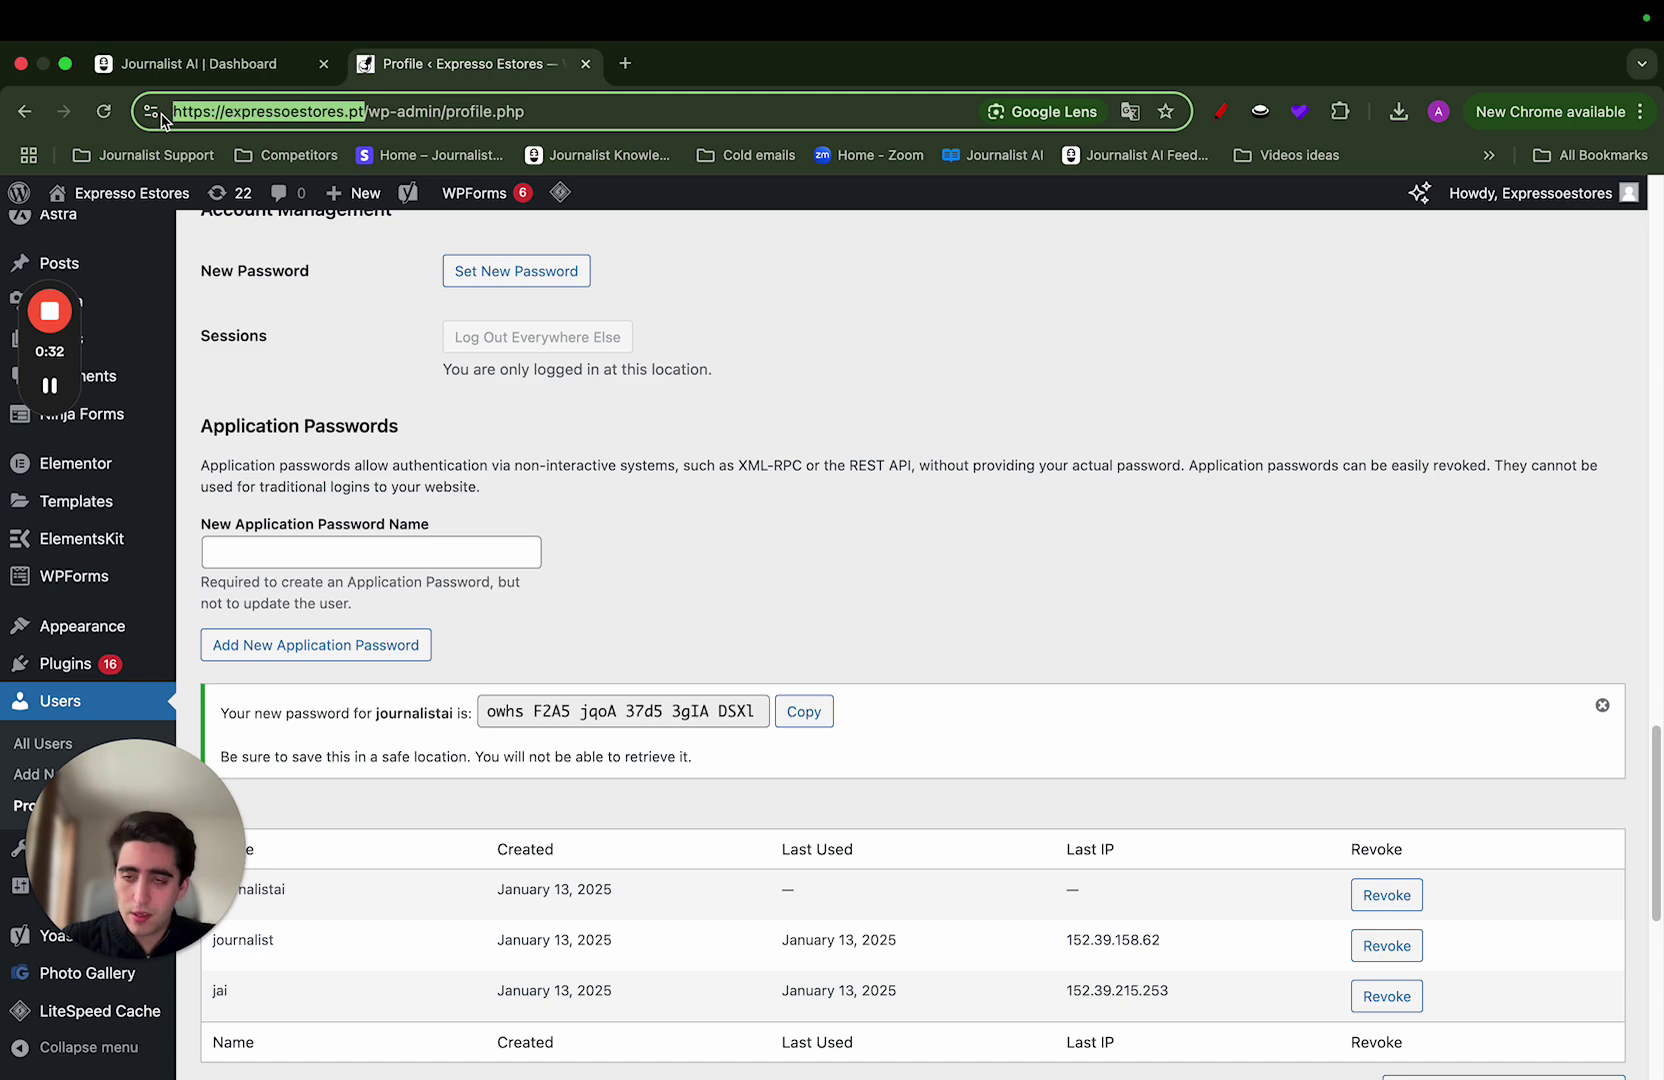
pyautogui.click(200, 64)
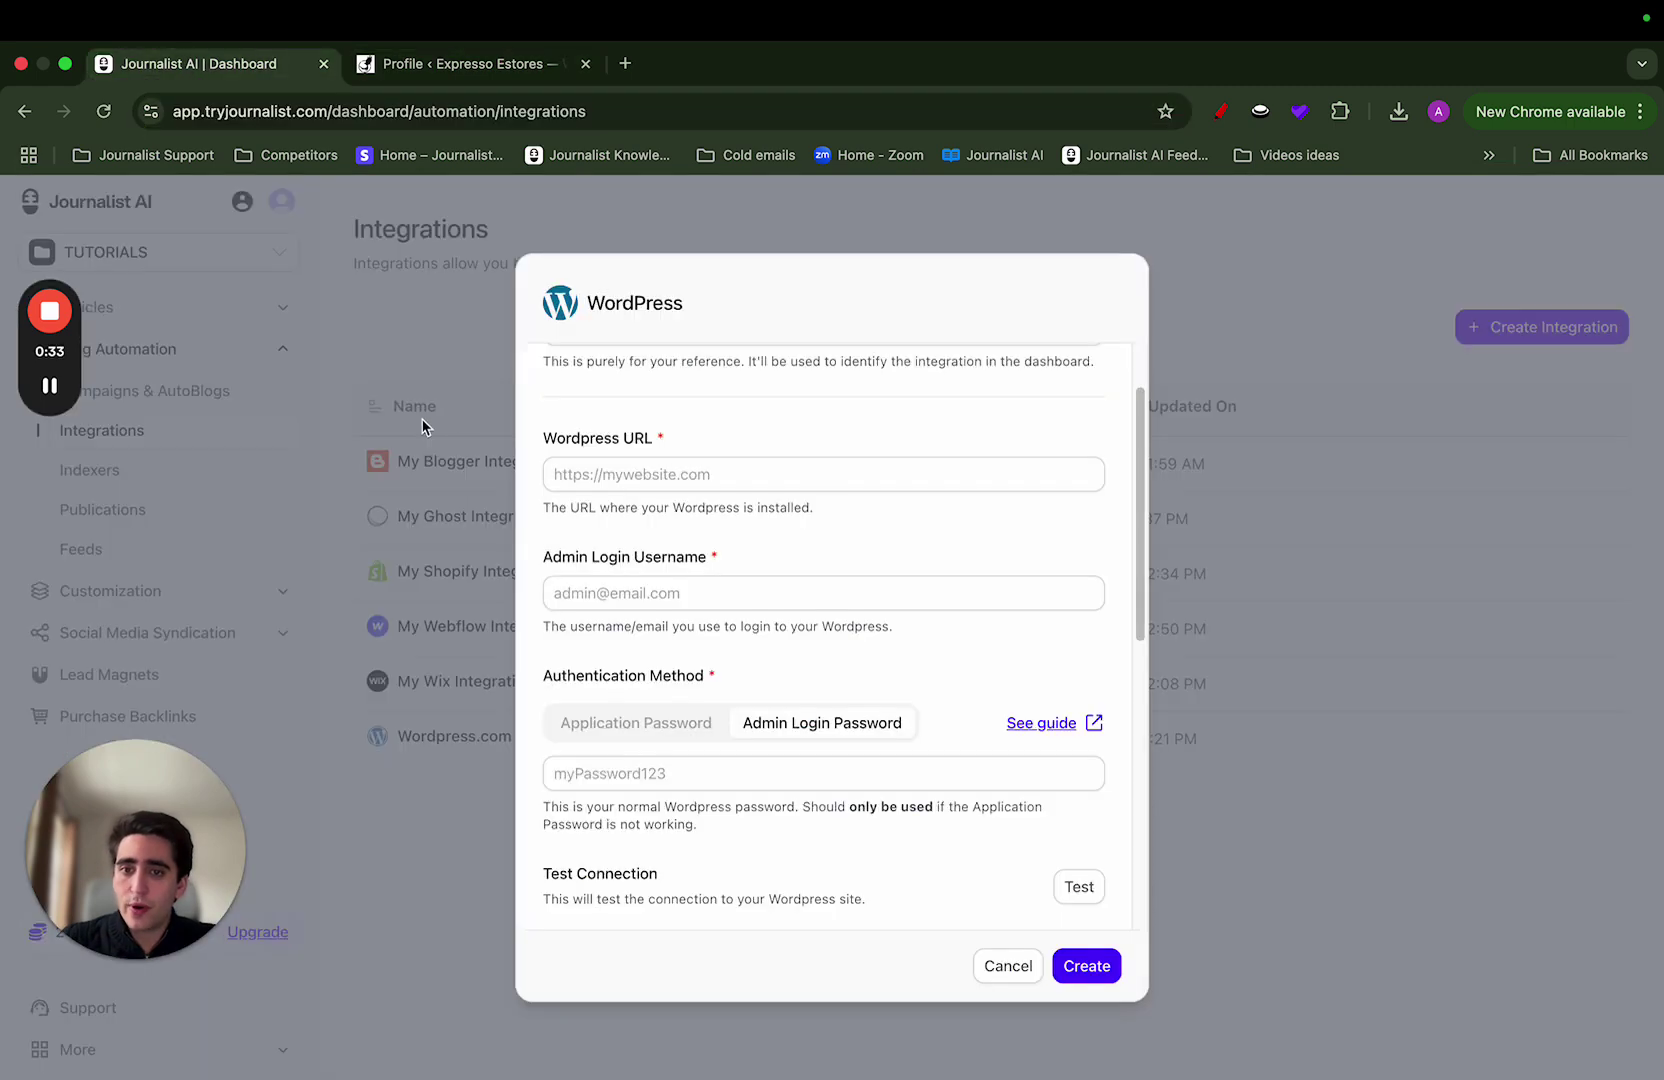
pyautogui.click(646, 593)
pyautogui.click(670, 478)
pyautogui.press('super+v')
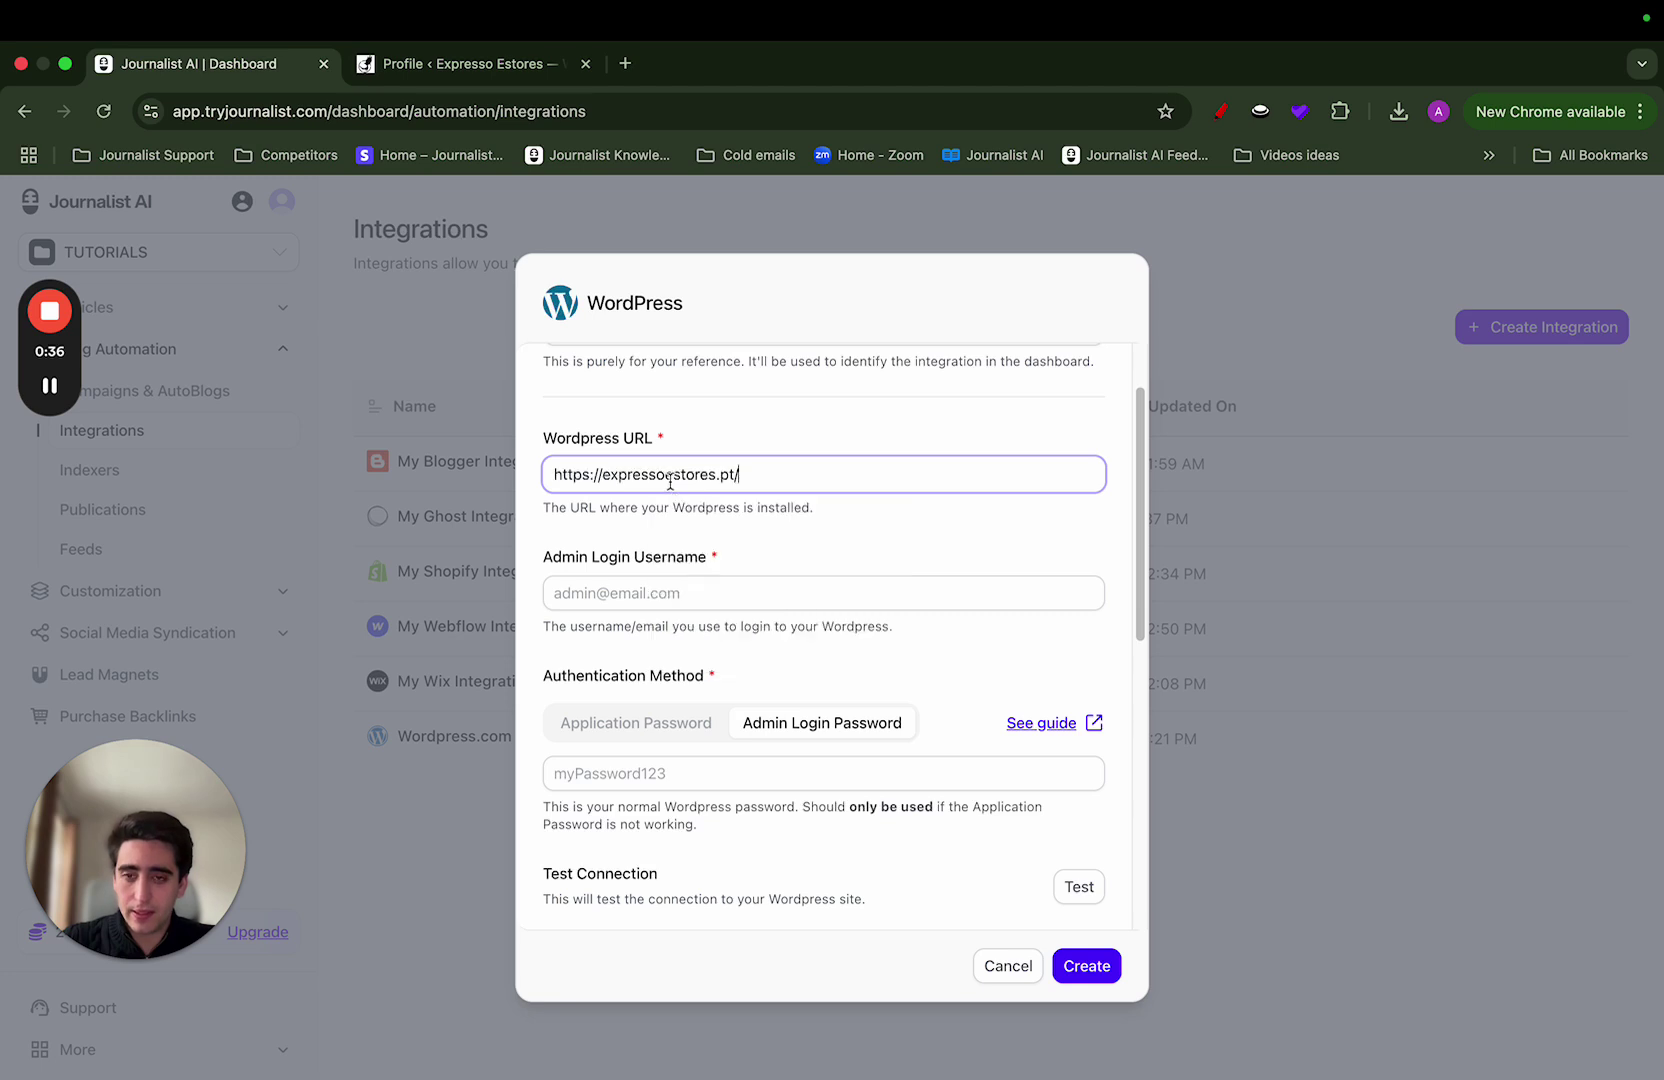
pyautogui.moveTo(565, 440); pyautogui.dragTo(707, 422)
pyautogui.click(707, 422)
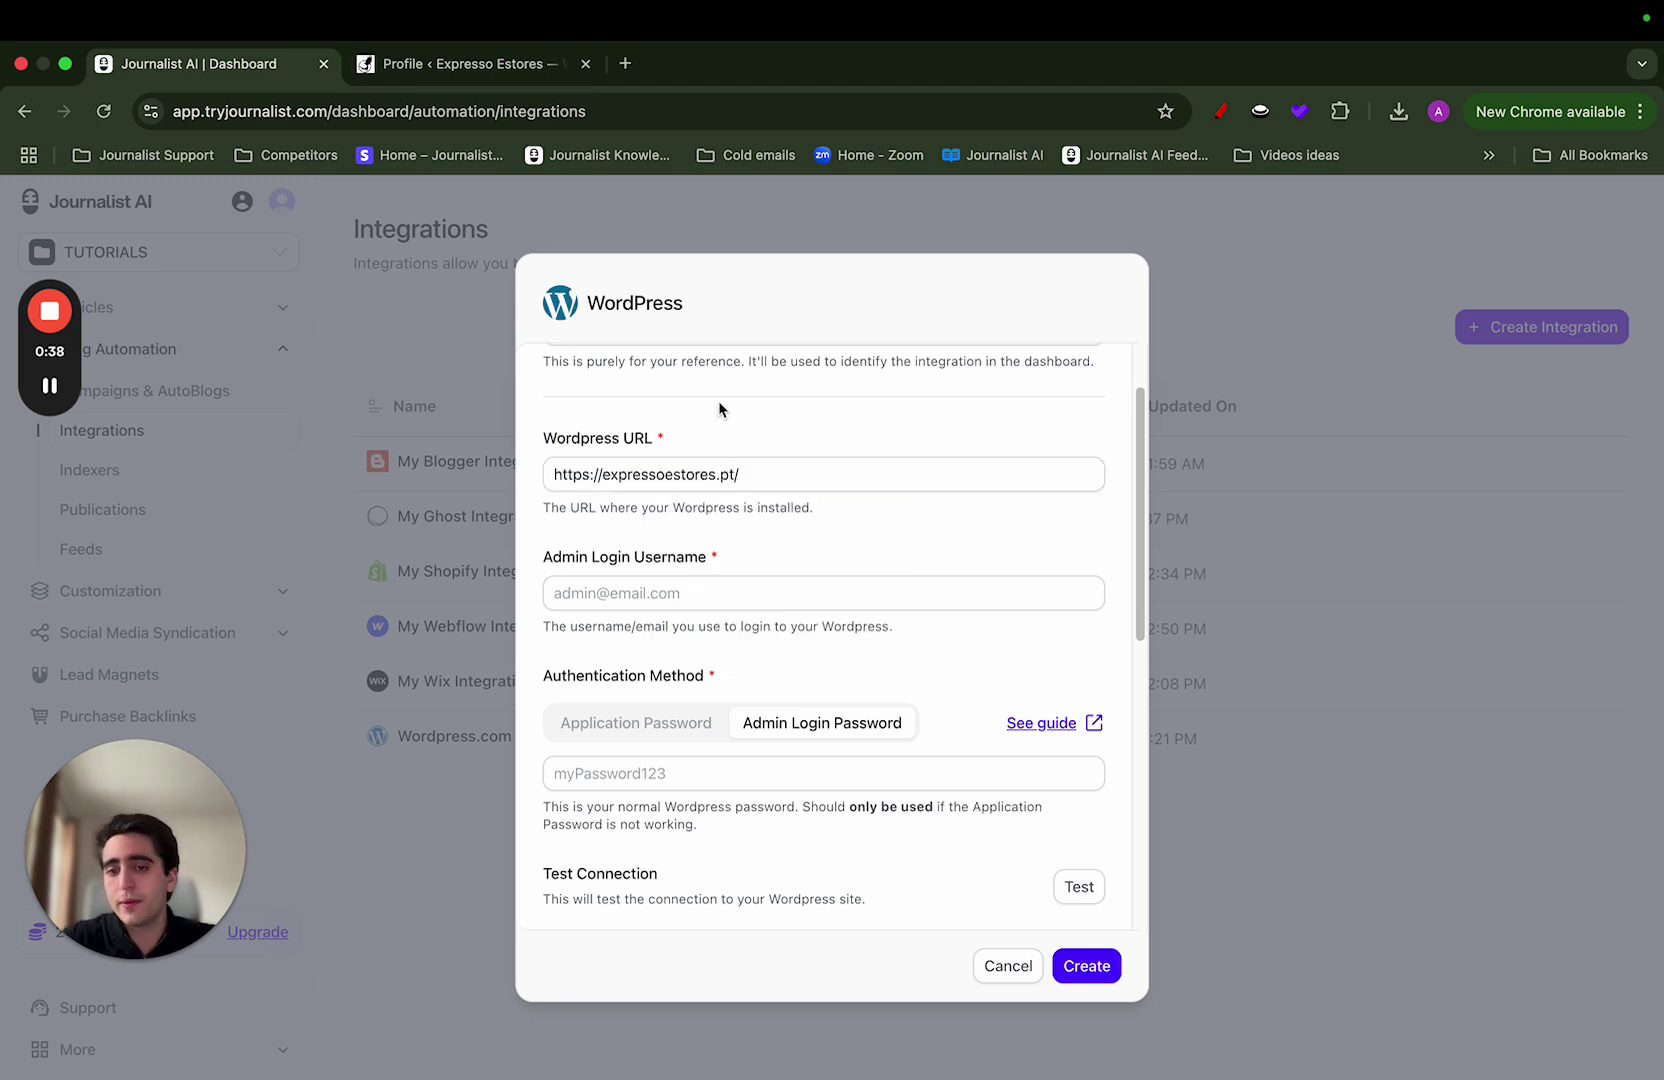
# - Open the account's profile for editing in the WordPress admin site and copy its username
pyautogui.scroll(-1, 740, 415)
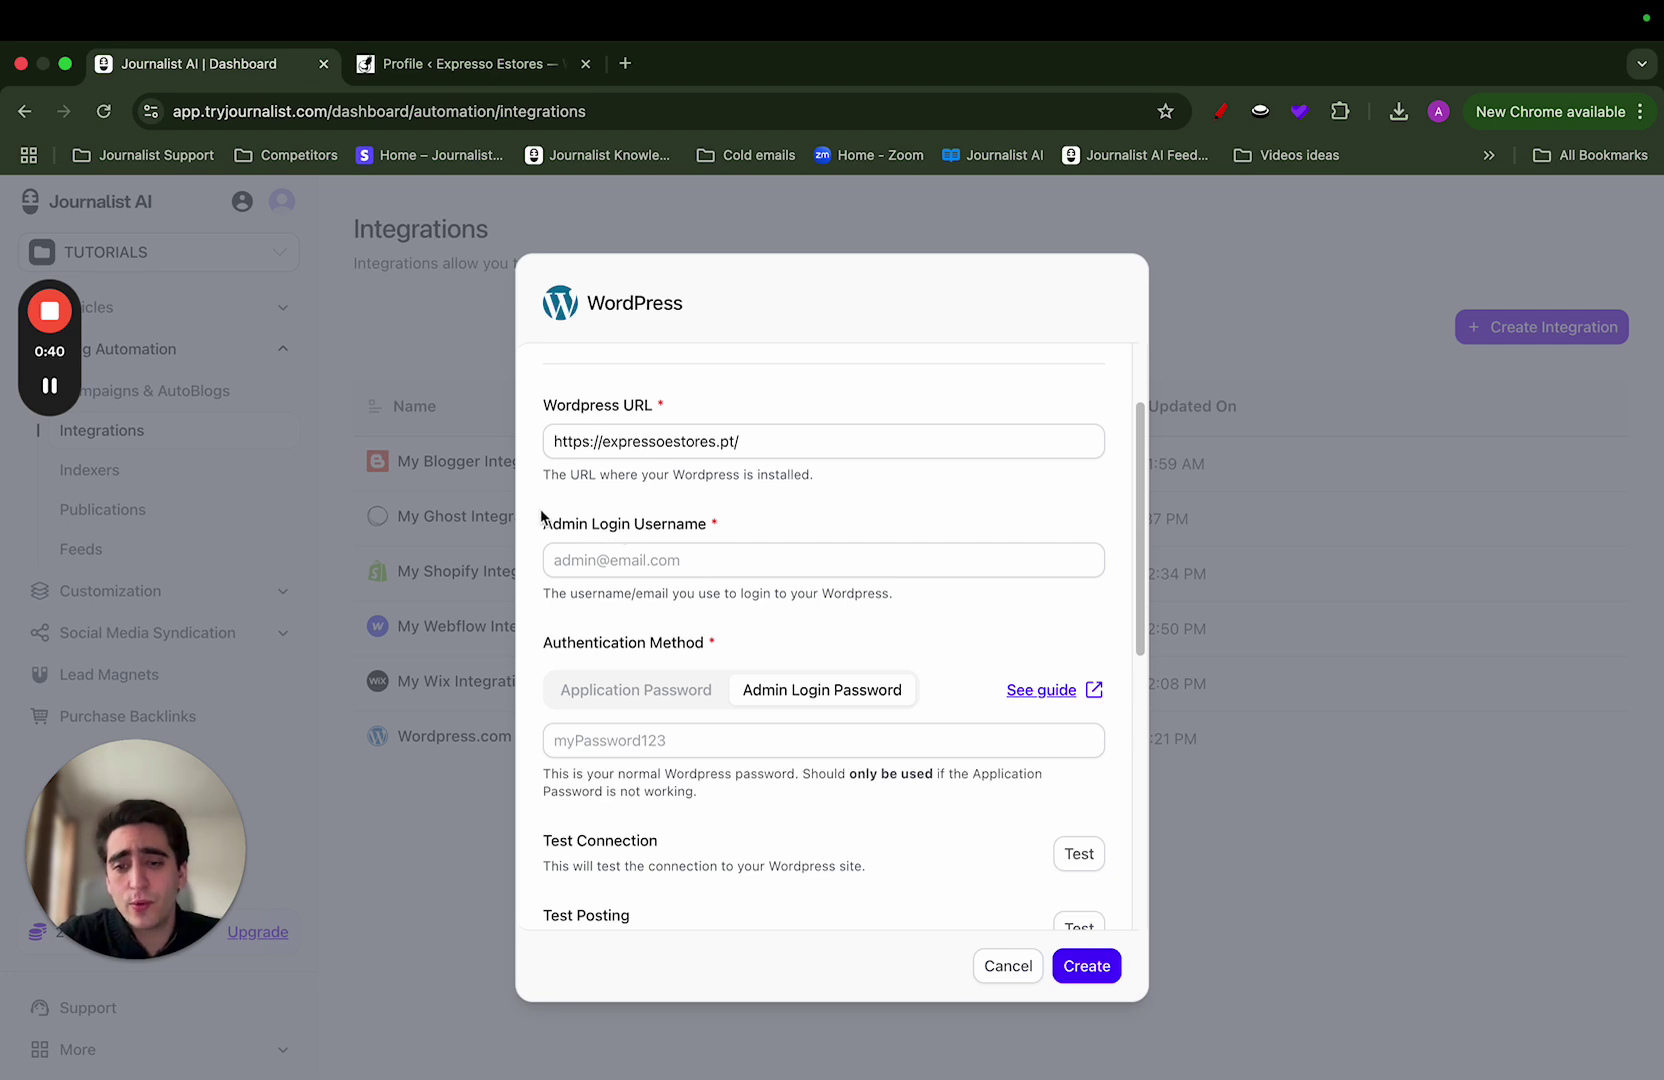
pyautogui.moveTo(545, 525); pyautogui.dragTo(768, 529)
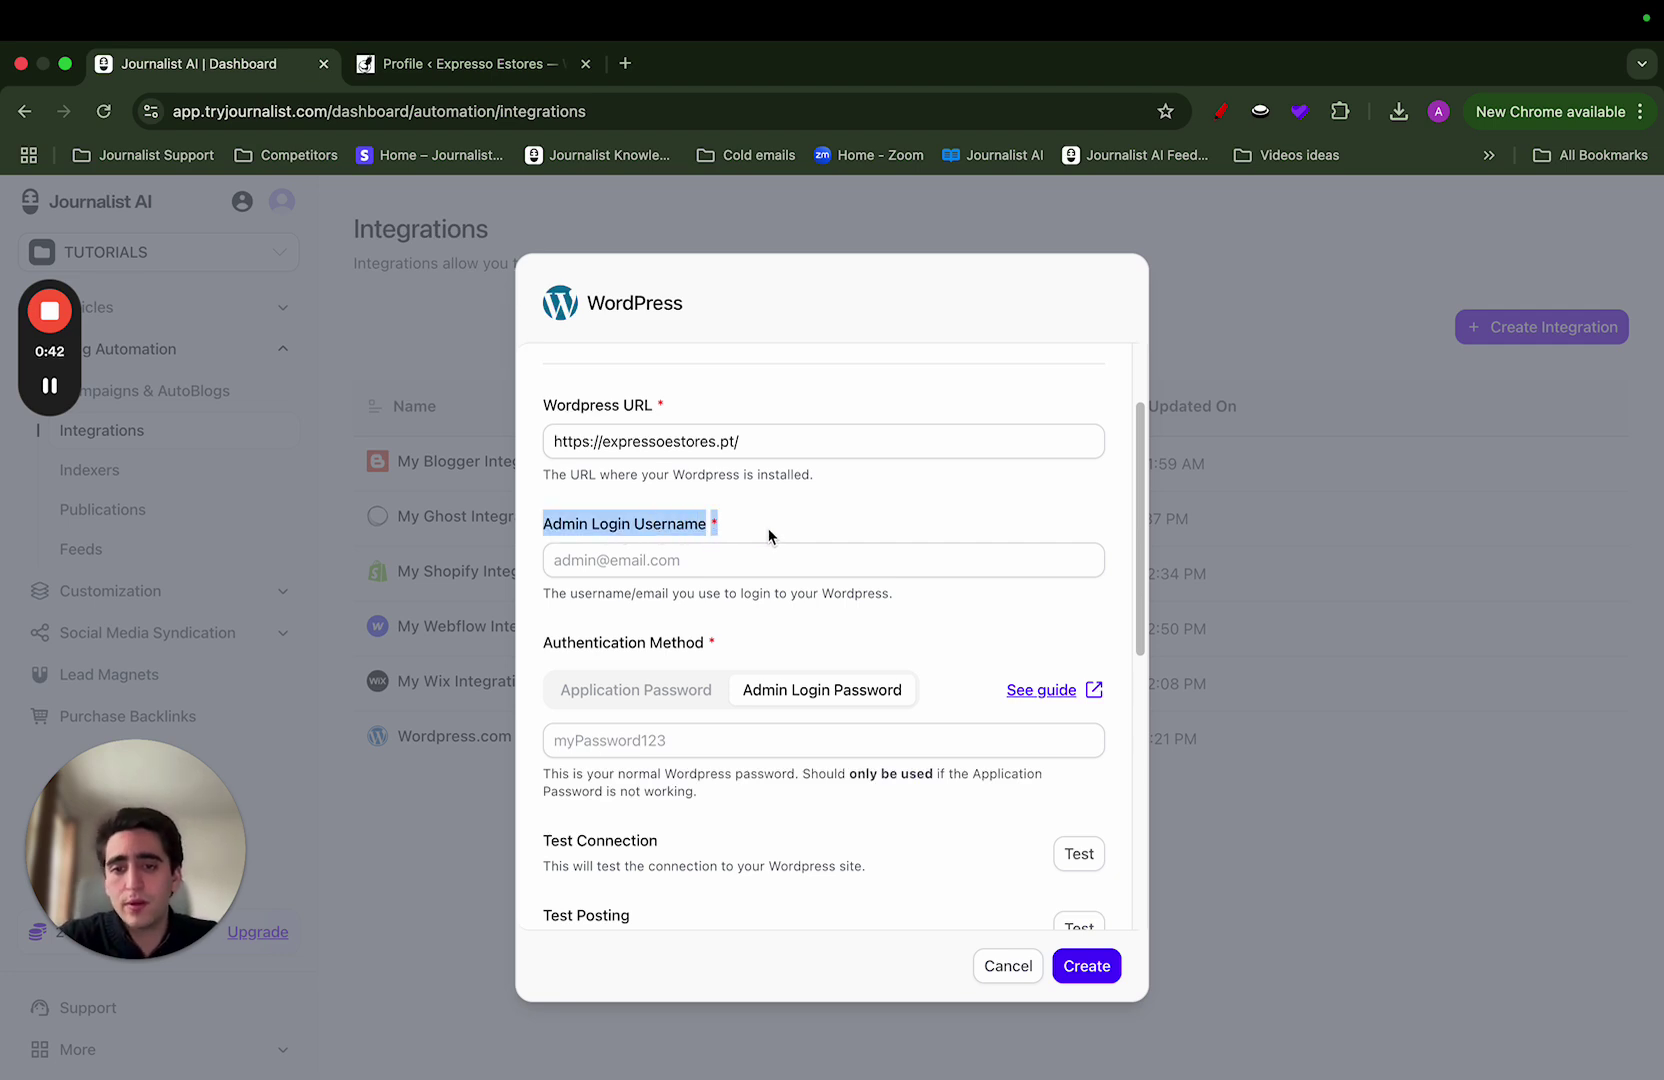
pyautogui.click(803, 540)
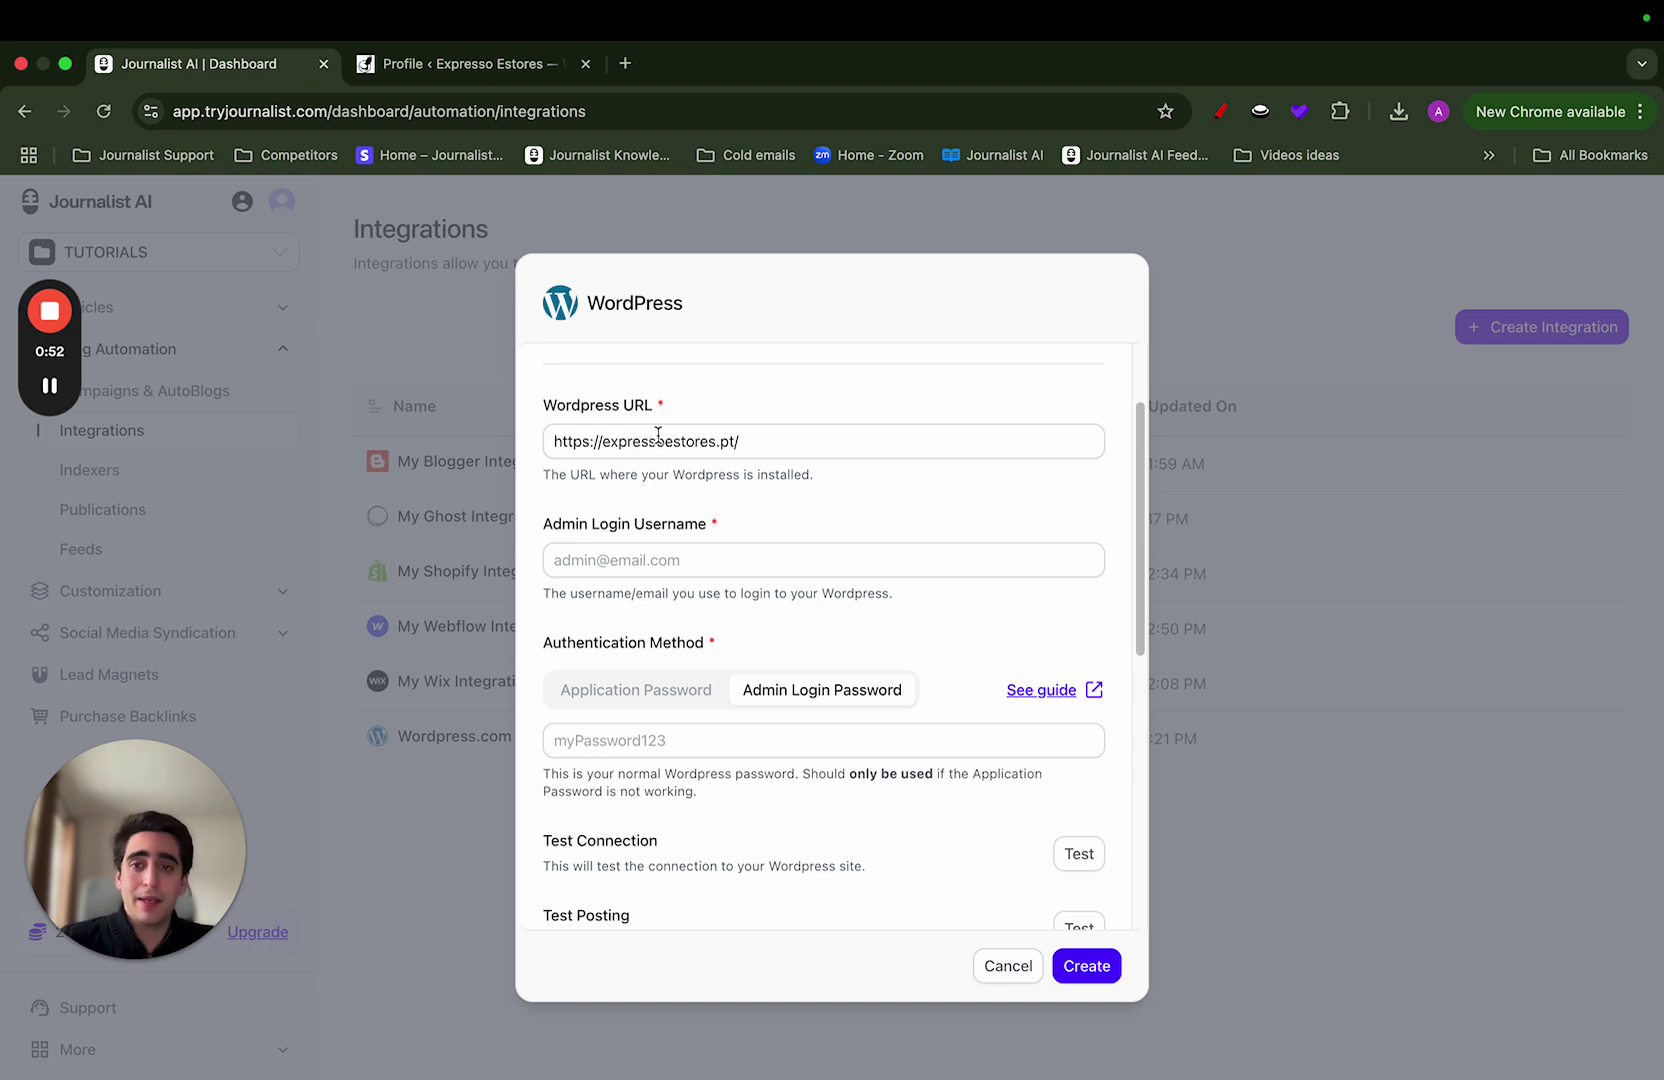
pyautogui.click(410, 66)
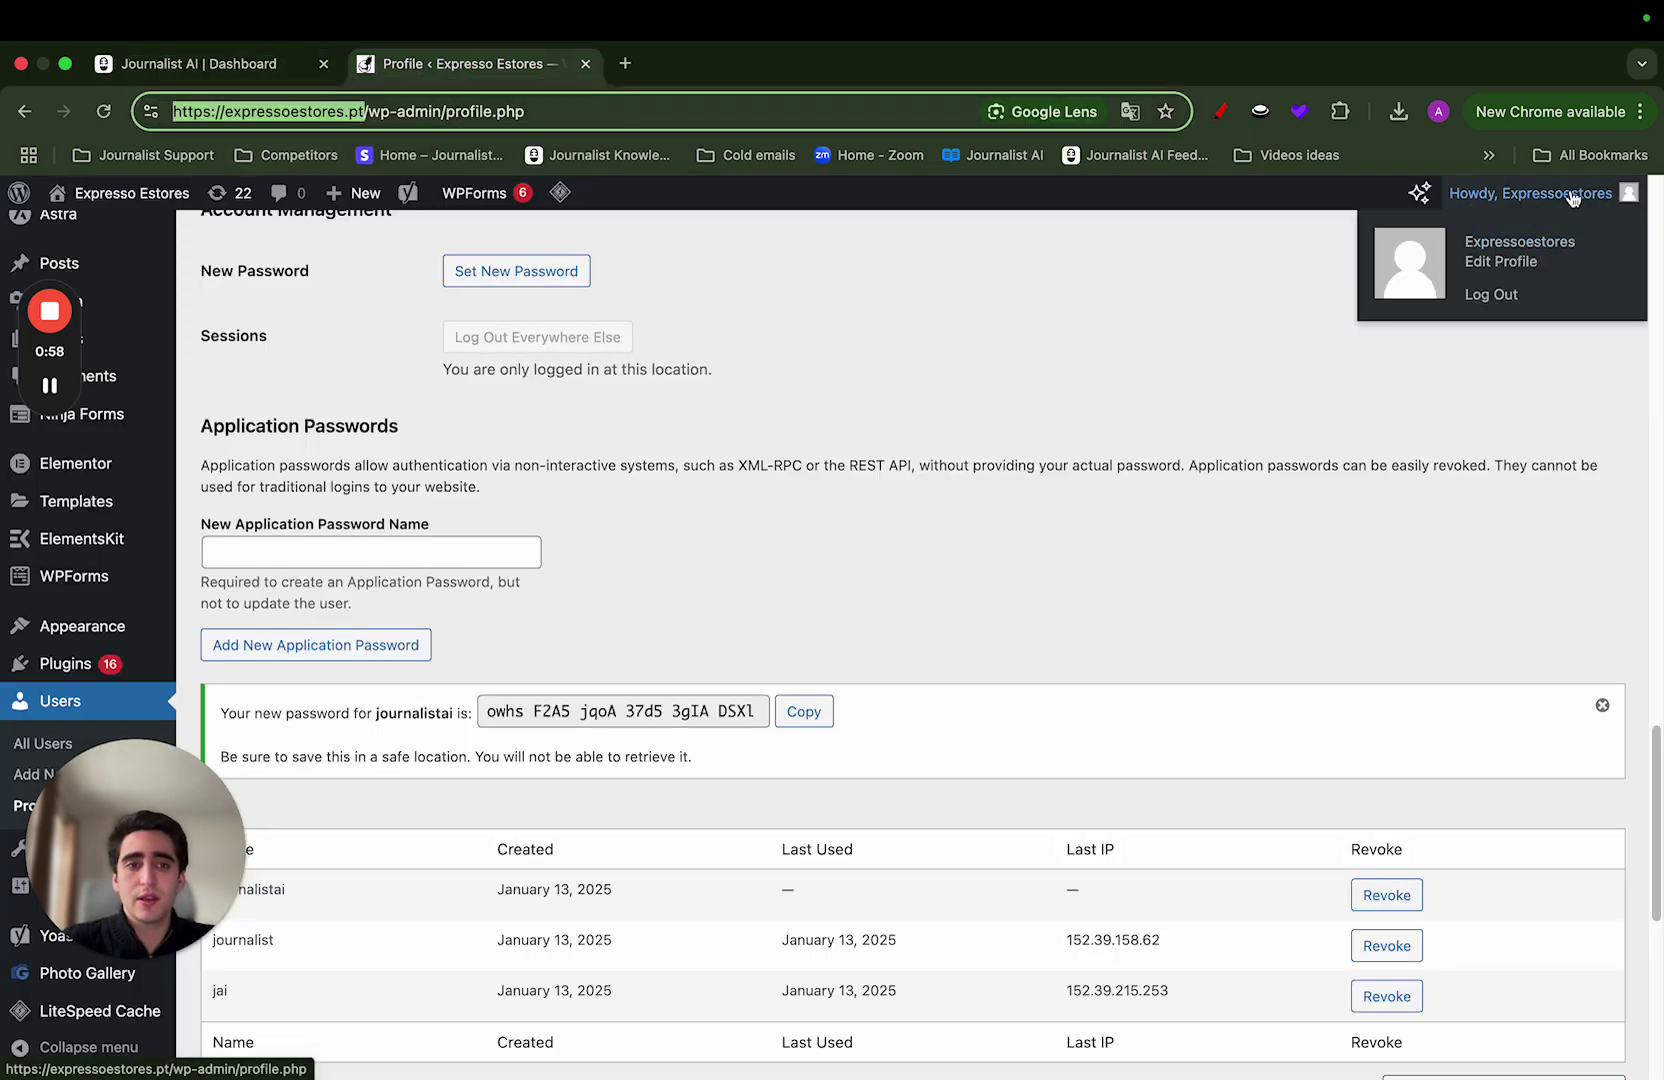
pyautogui.click(1518, 228)
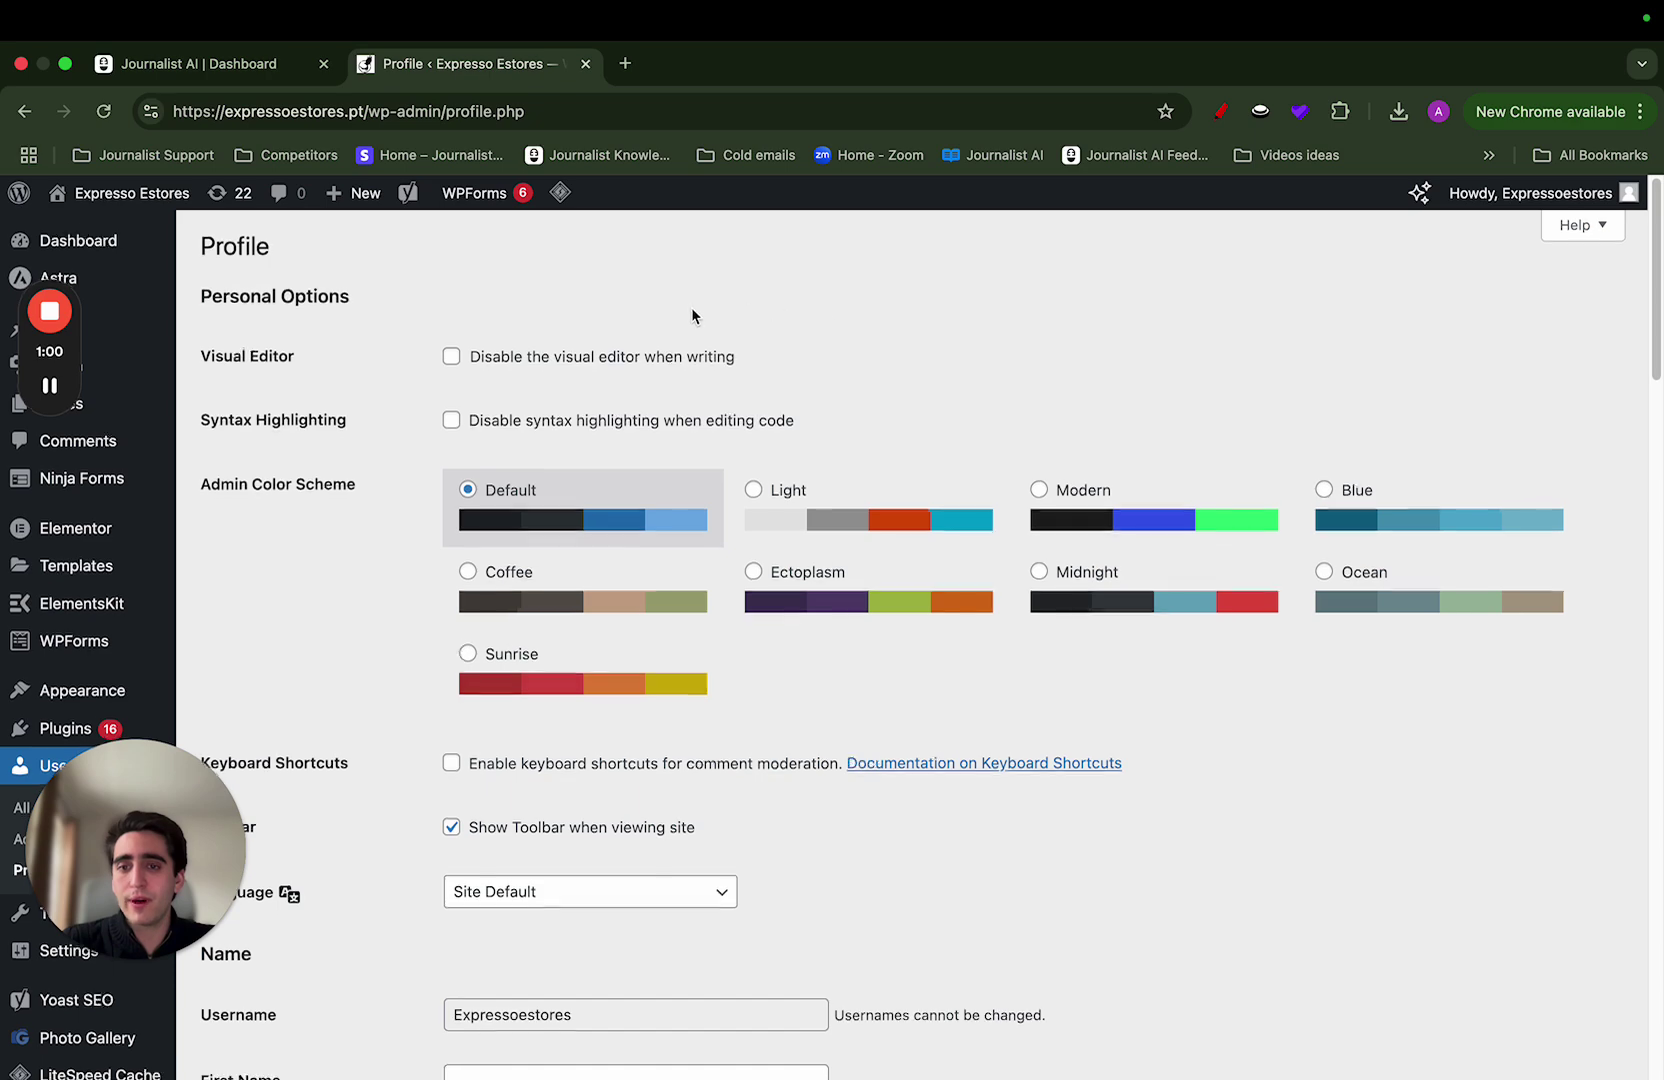
pyautogui.scroll(-5, 728, 286)
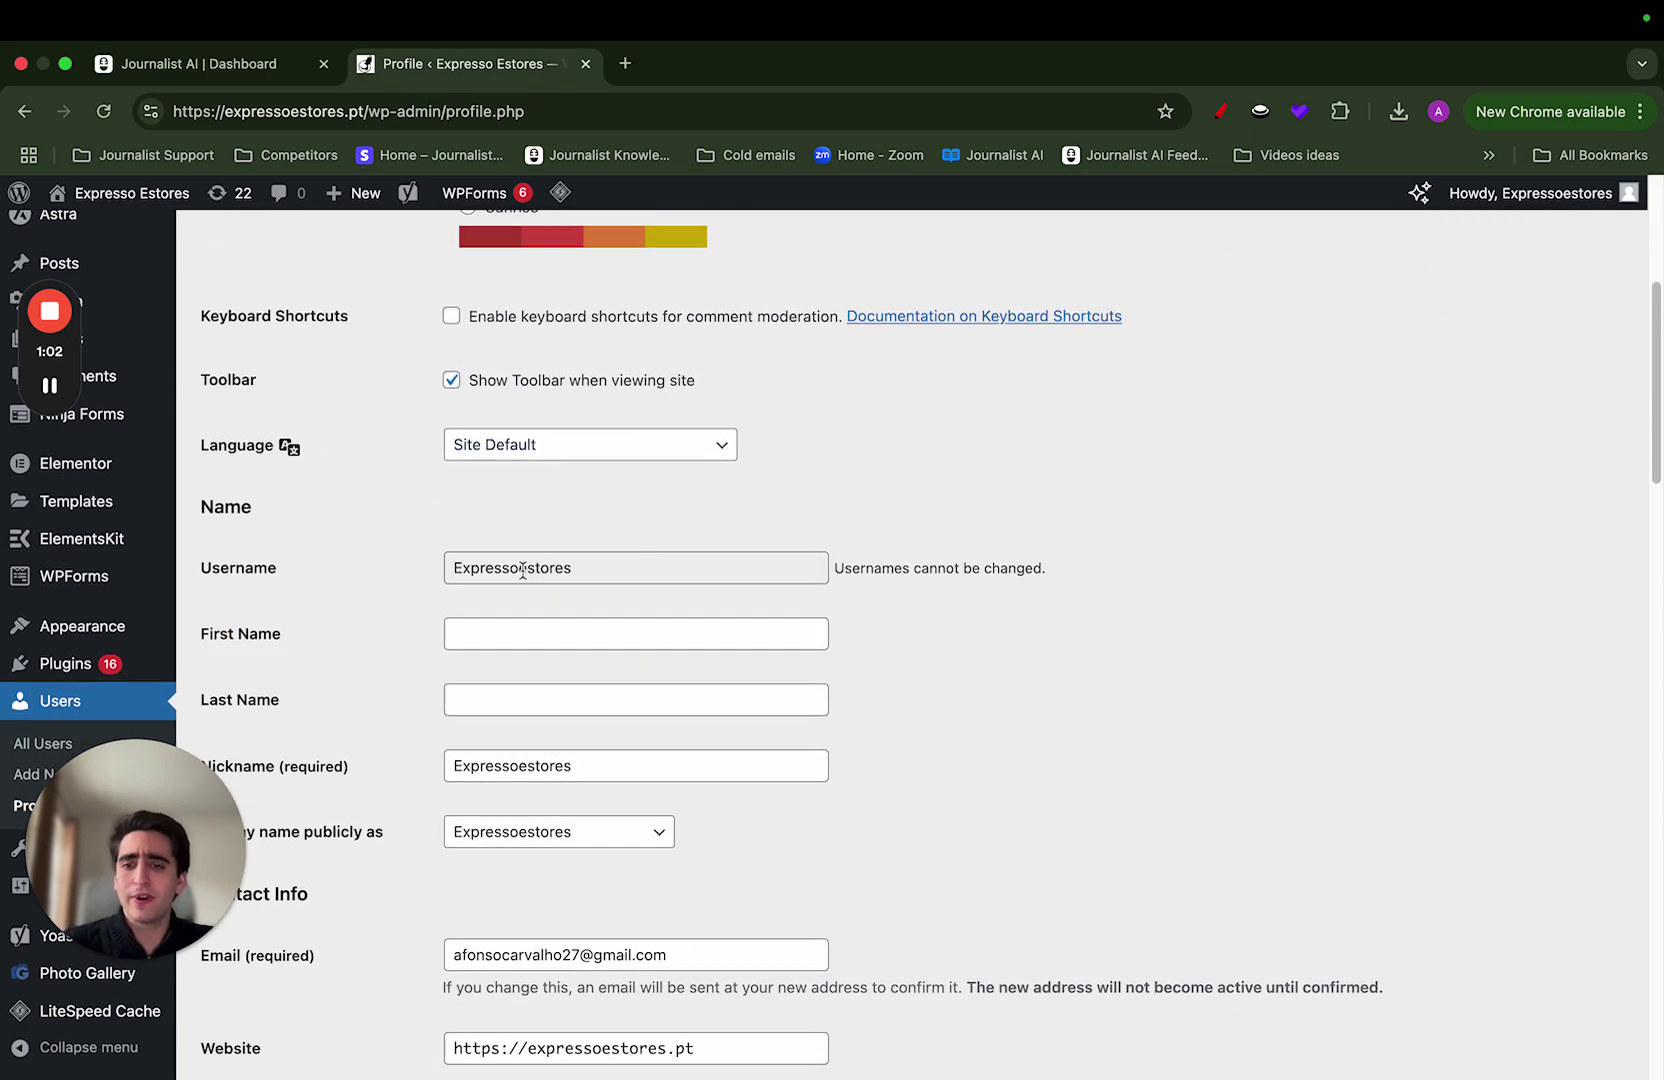
pyautogui.click(528, 568)
pyautogui.doubleClick(528, 568)
pyautogui.hotkey('ctrl', 'c')
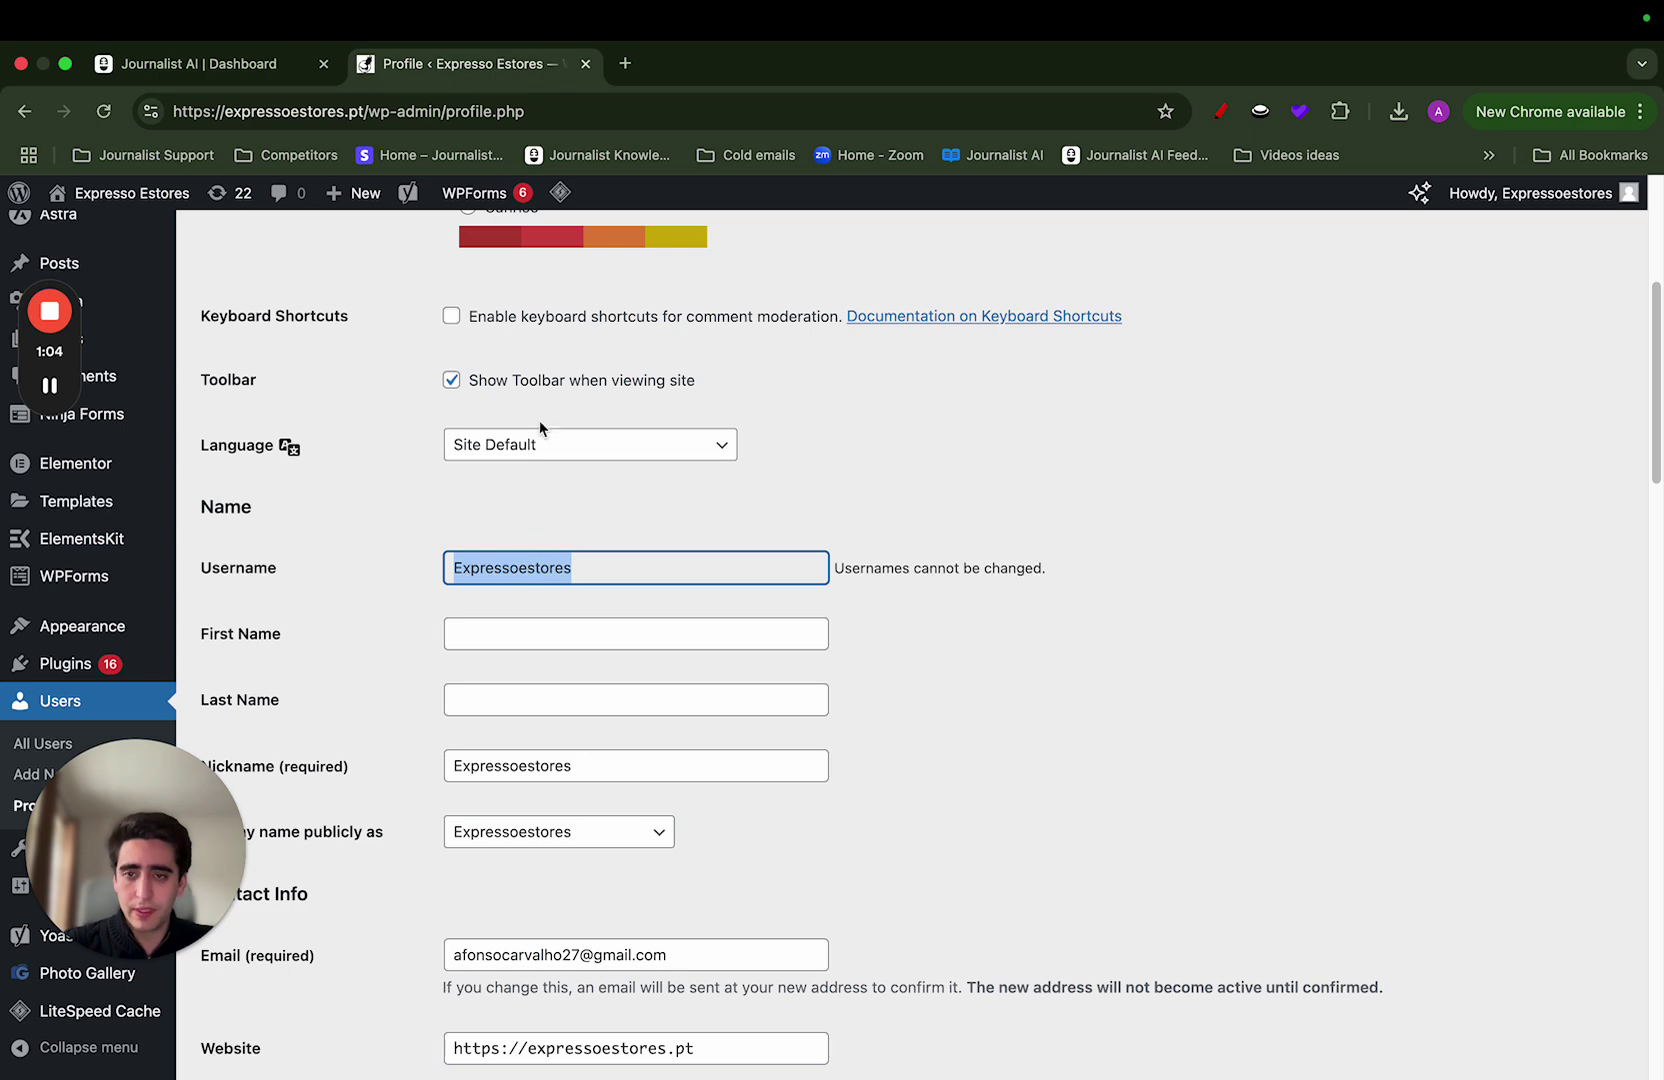
# - Paste the copied username as the integration's Admin Login Username in Journalist AI and choose Application Password as the authentication method
pyautogui.click(185, 63)
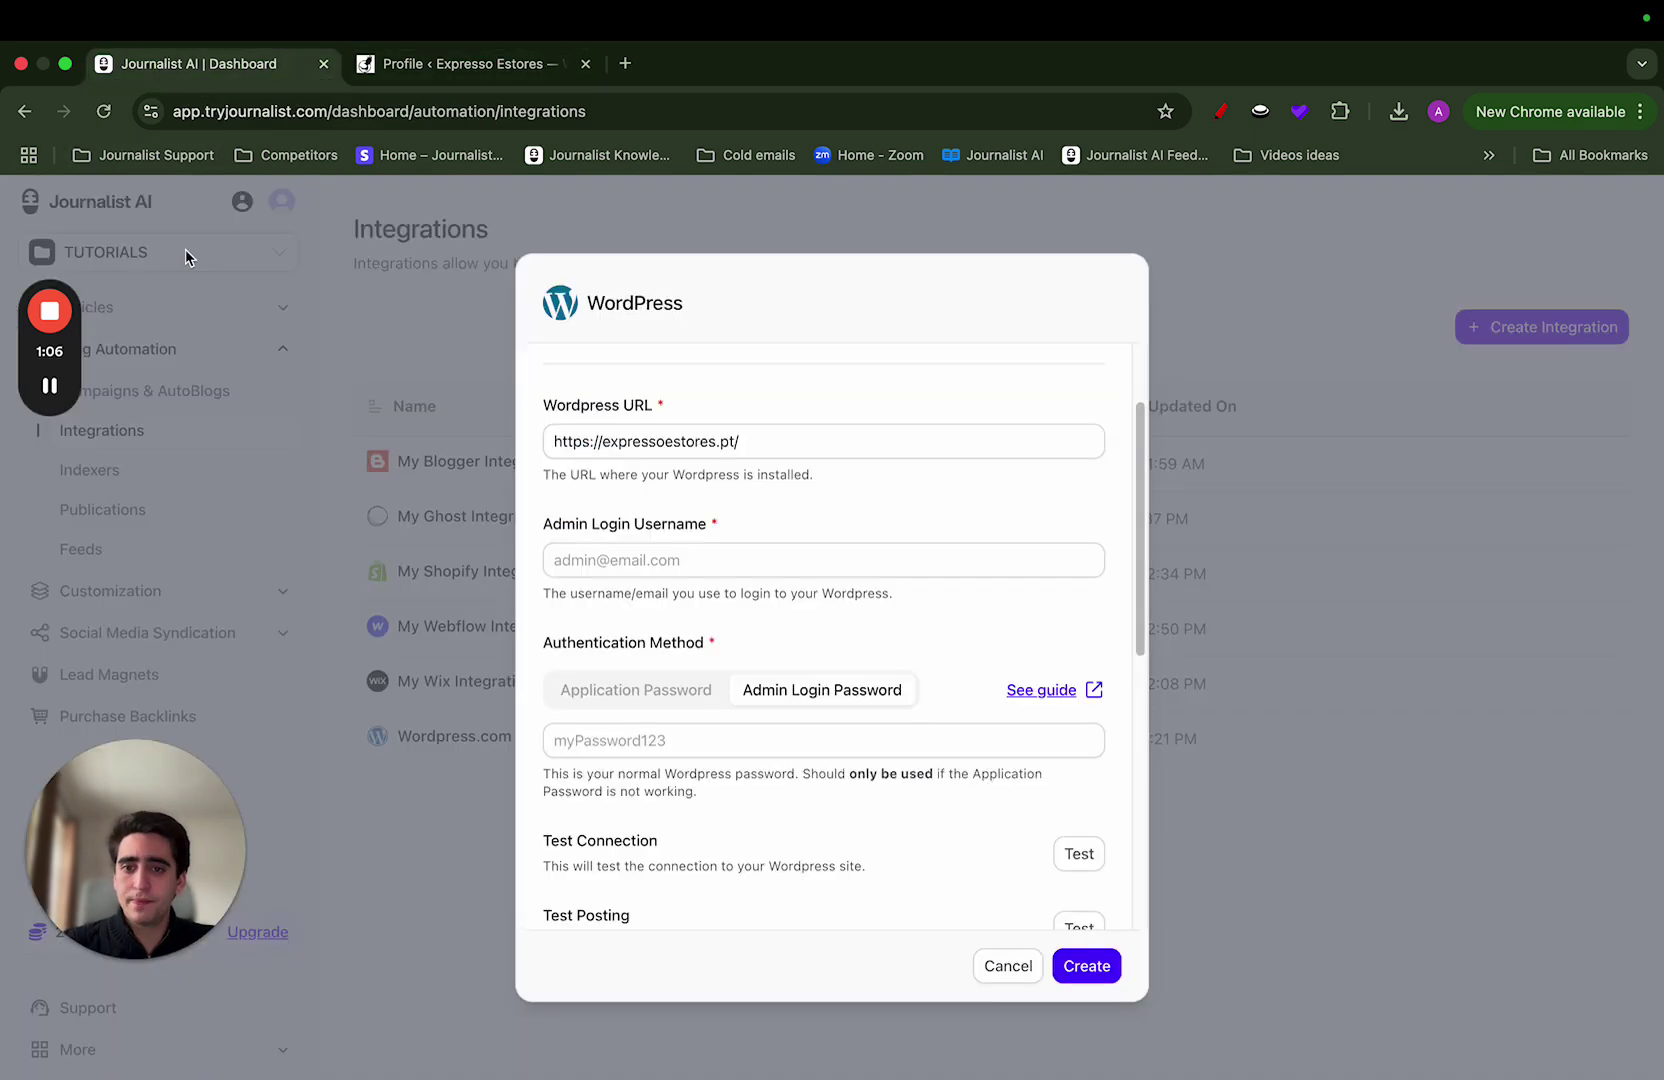
pyautogui.click(626, 560)
pyautogui.hotkey('ctrl', 'v')
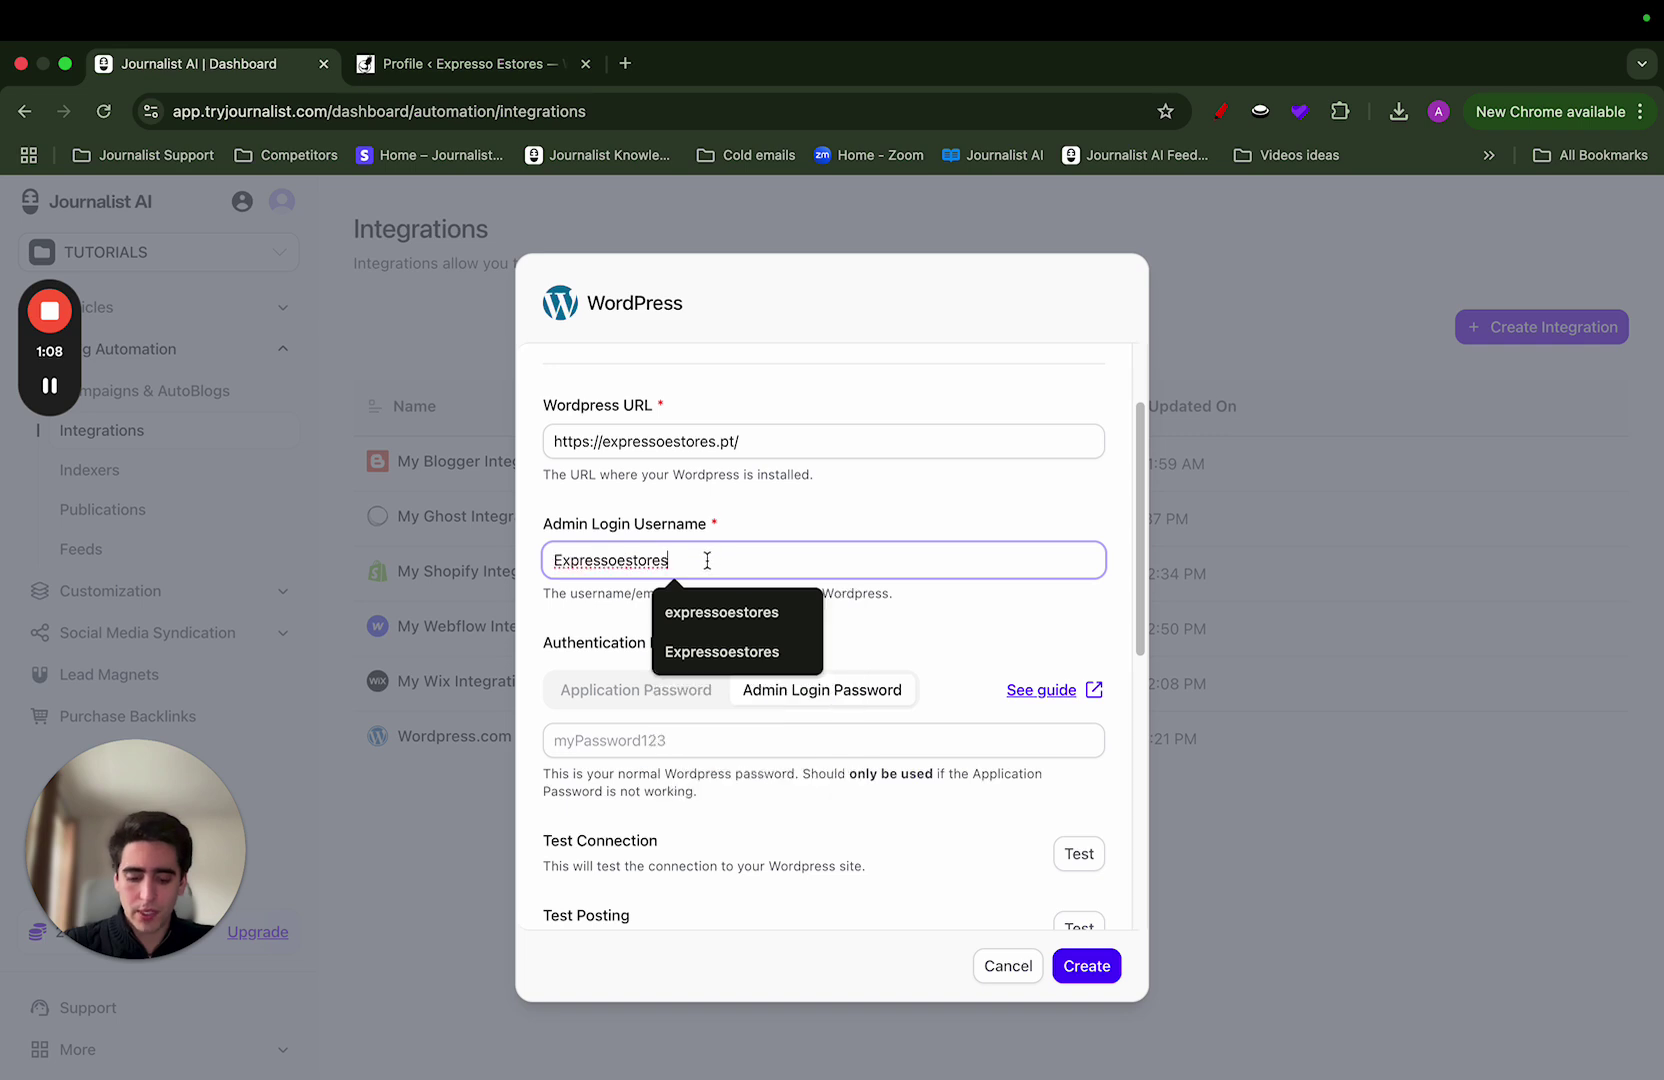
pyautogui.click(790, 494)
pyautogui.scroll(-3, 790, 500)
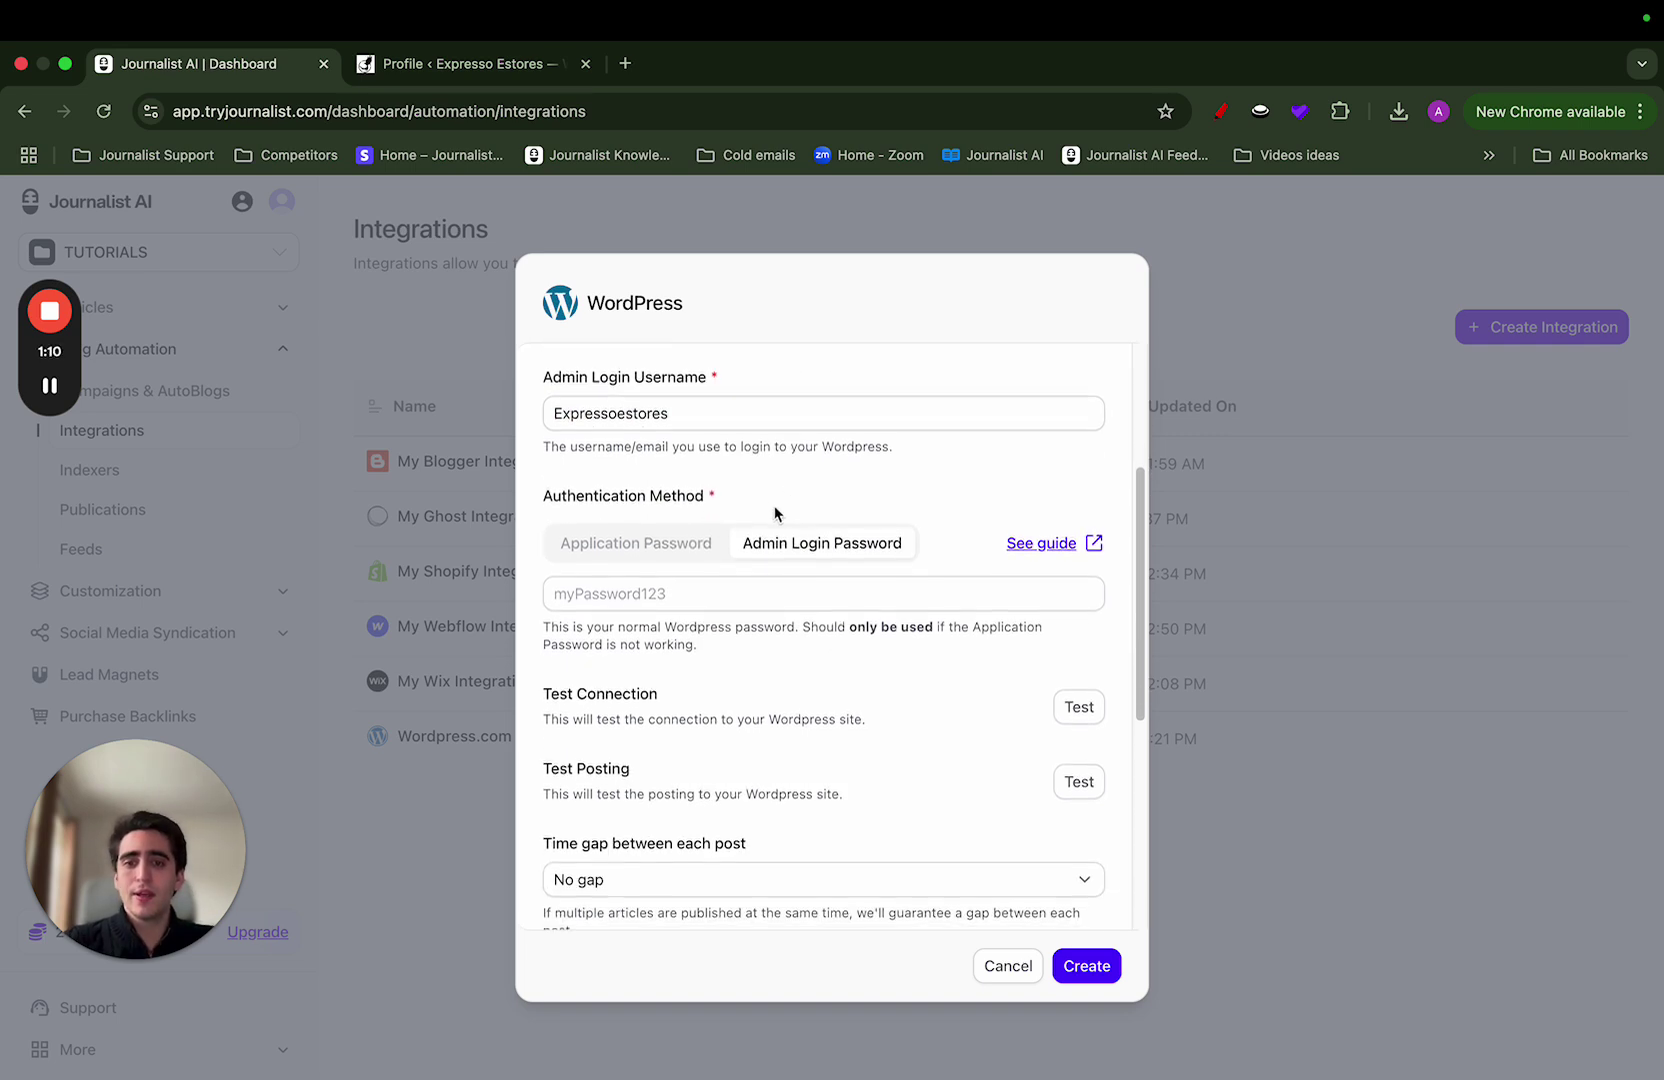
pyautogui.click(681, 527)
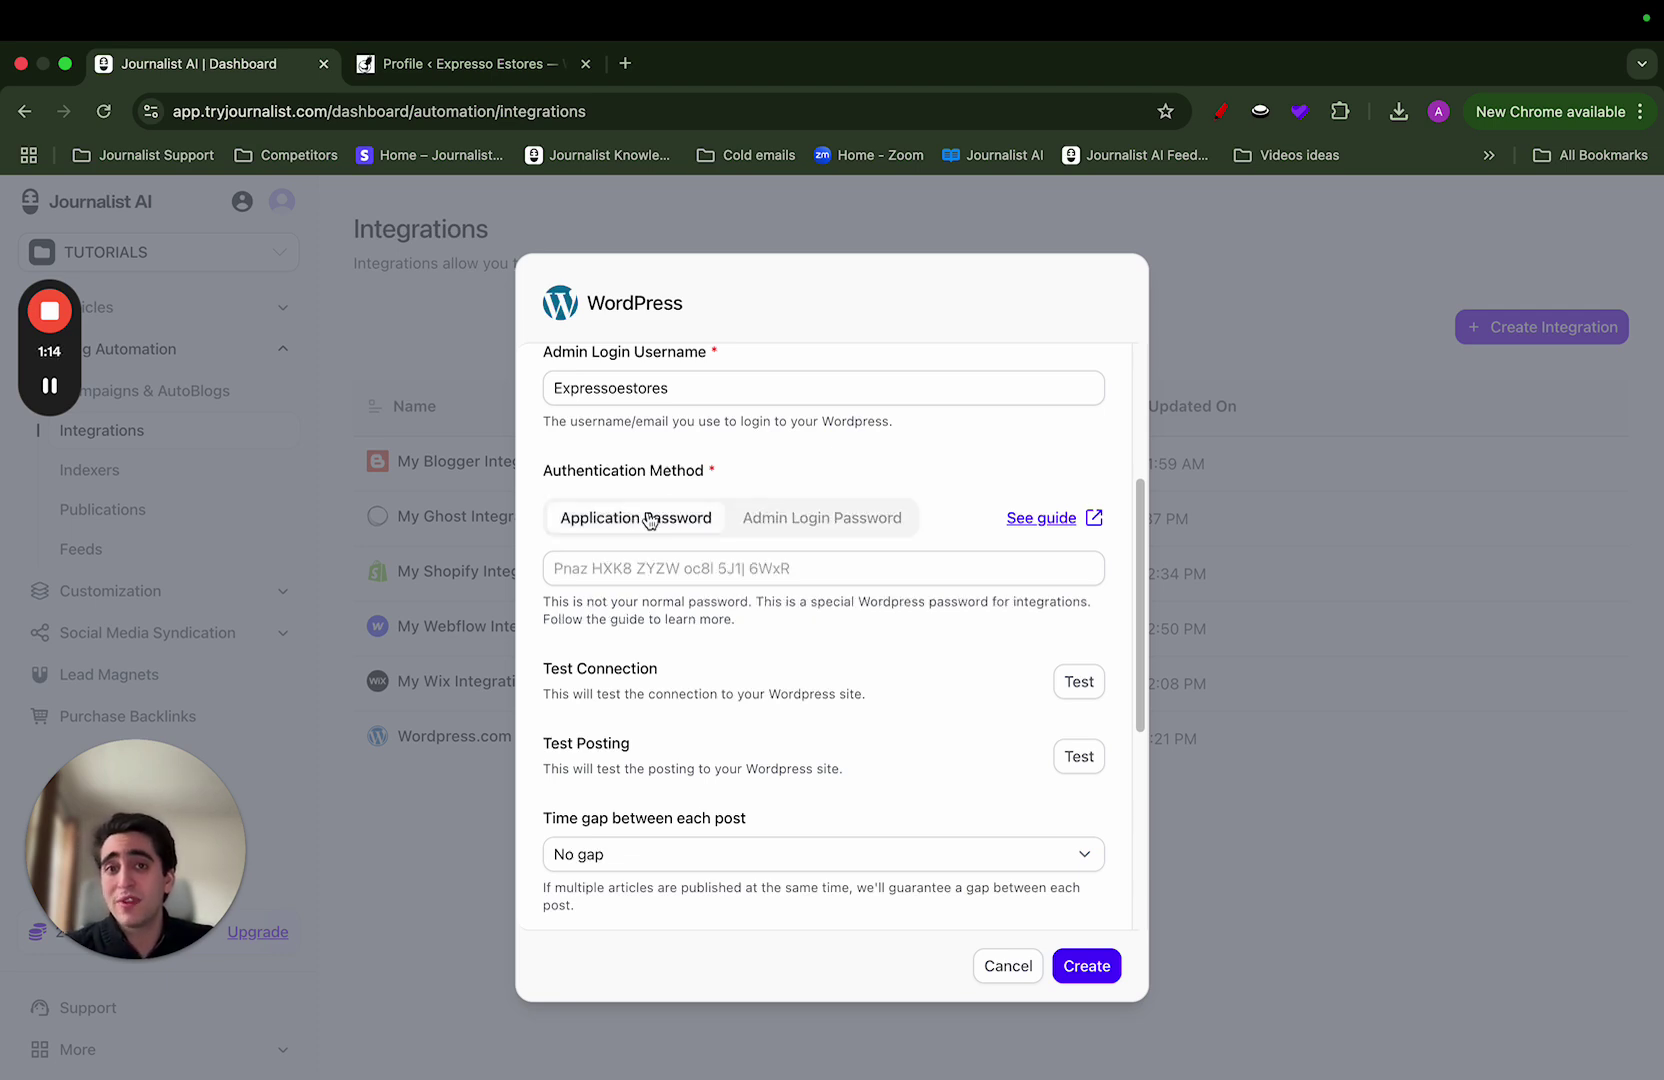
# - Create a new application password named dkvfijdidjfe in the Application Passwords section of the WordPress profile
pyautogui.click(449, 62)
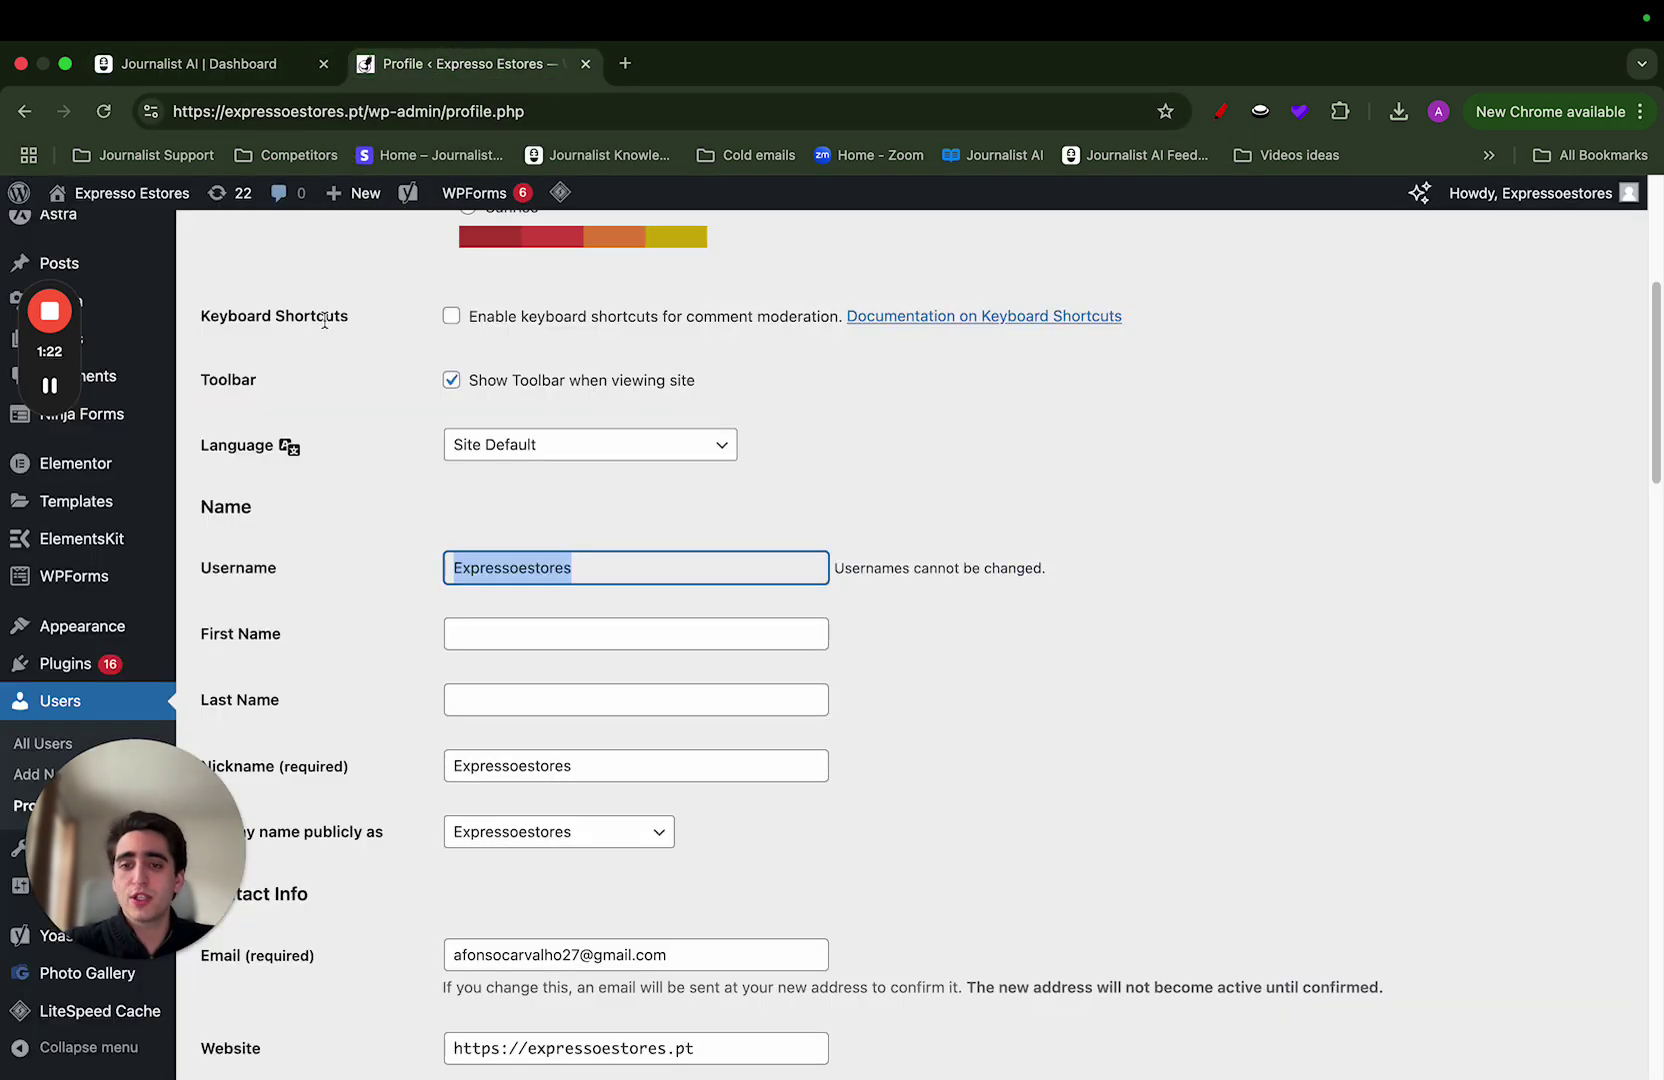
pyautogui.scroll(4, 504, 465)
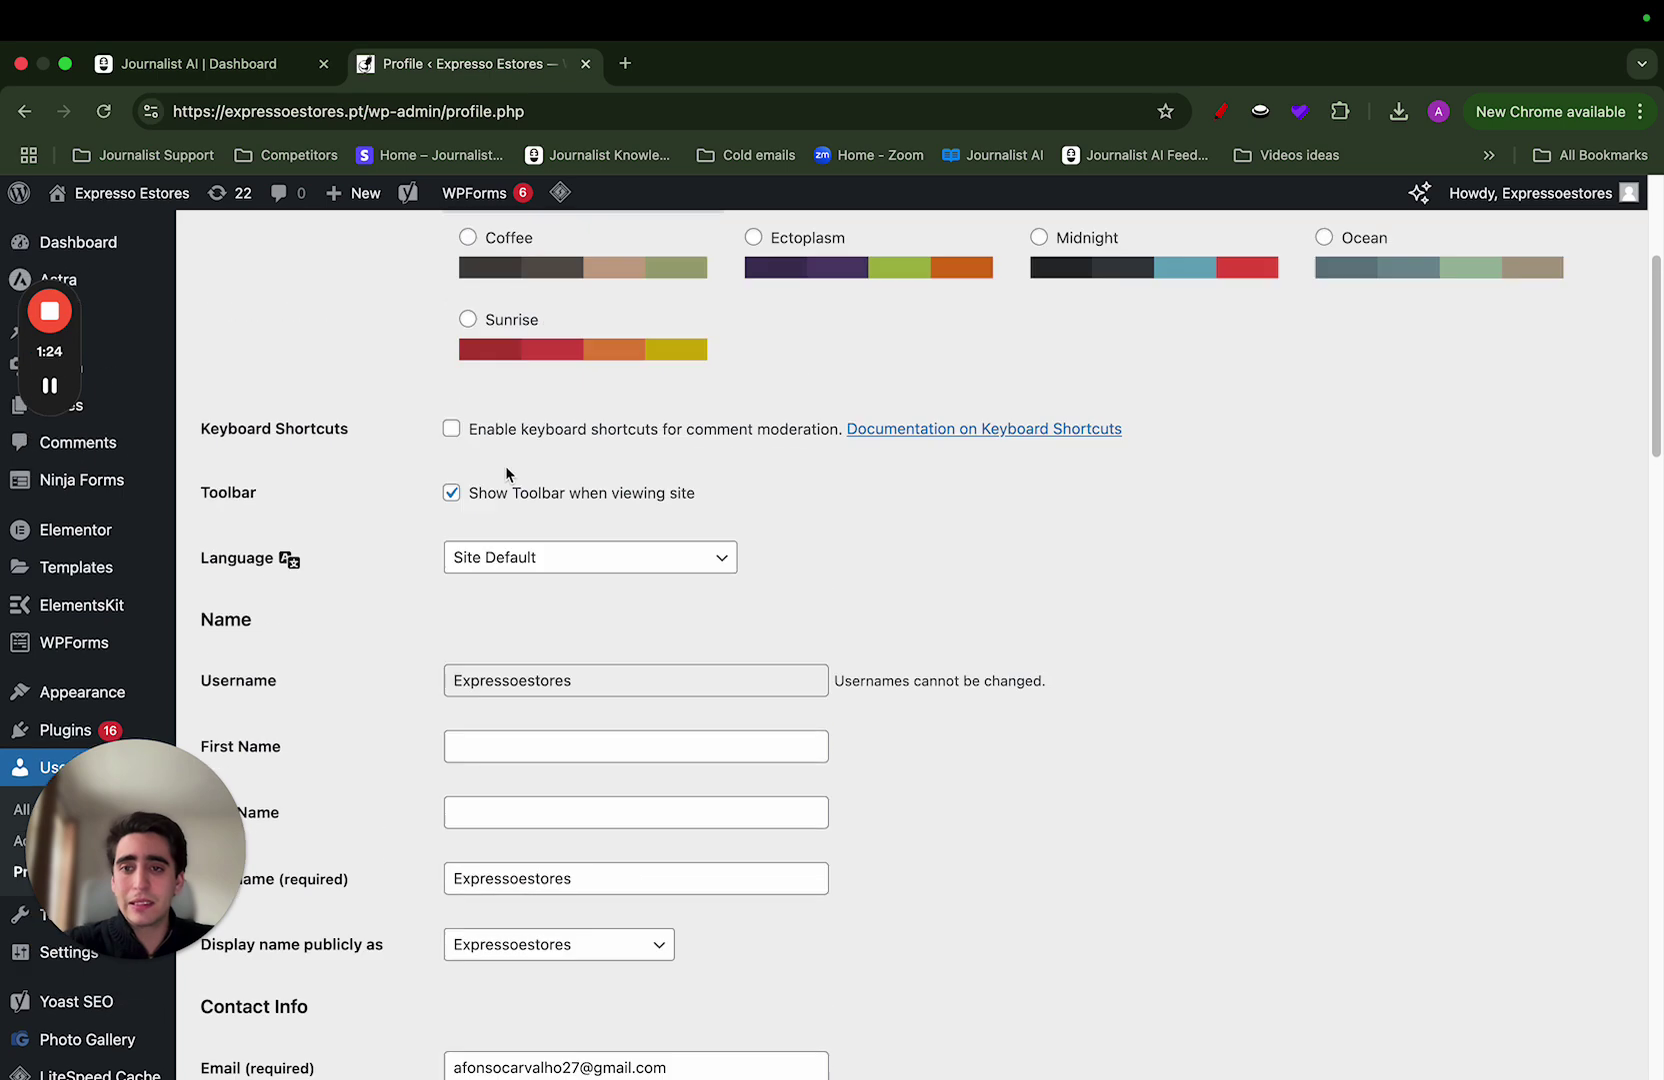
pyautogui.scroll(-1, 404, 495)
pyautogui.scroll(-10, 422, 471)
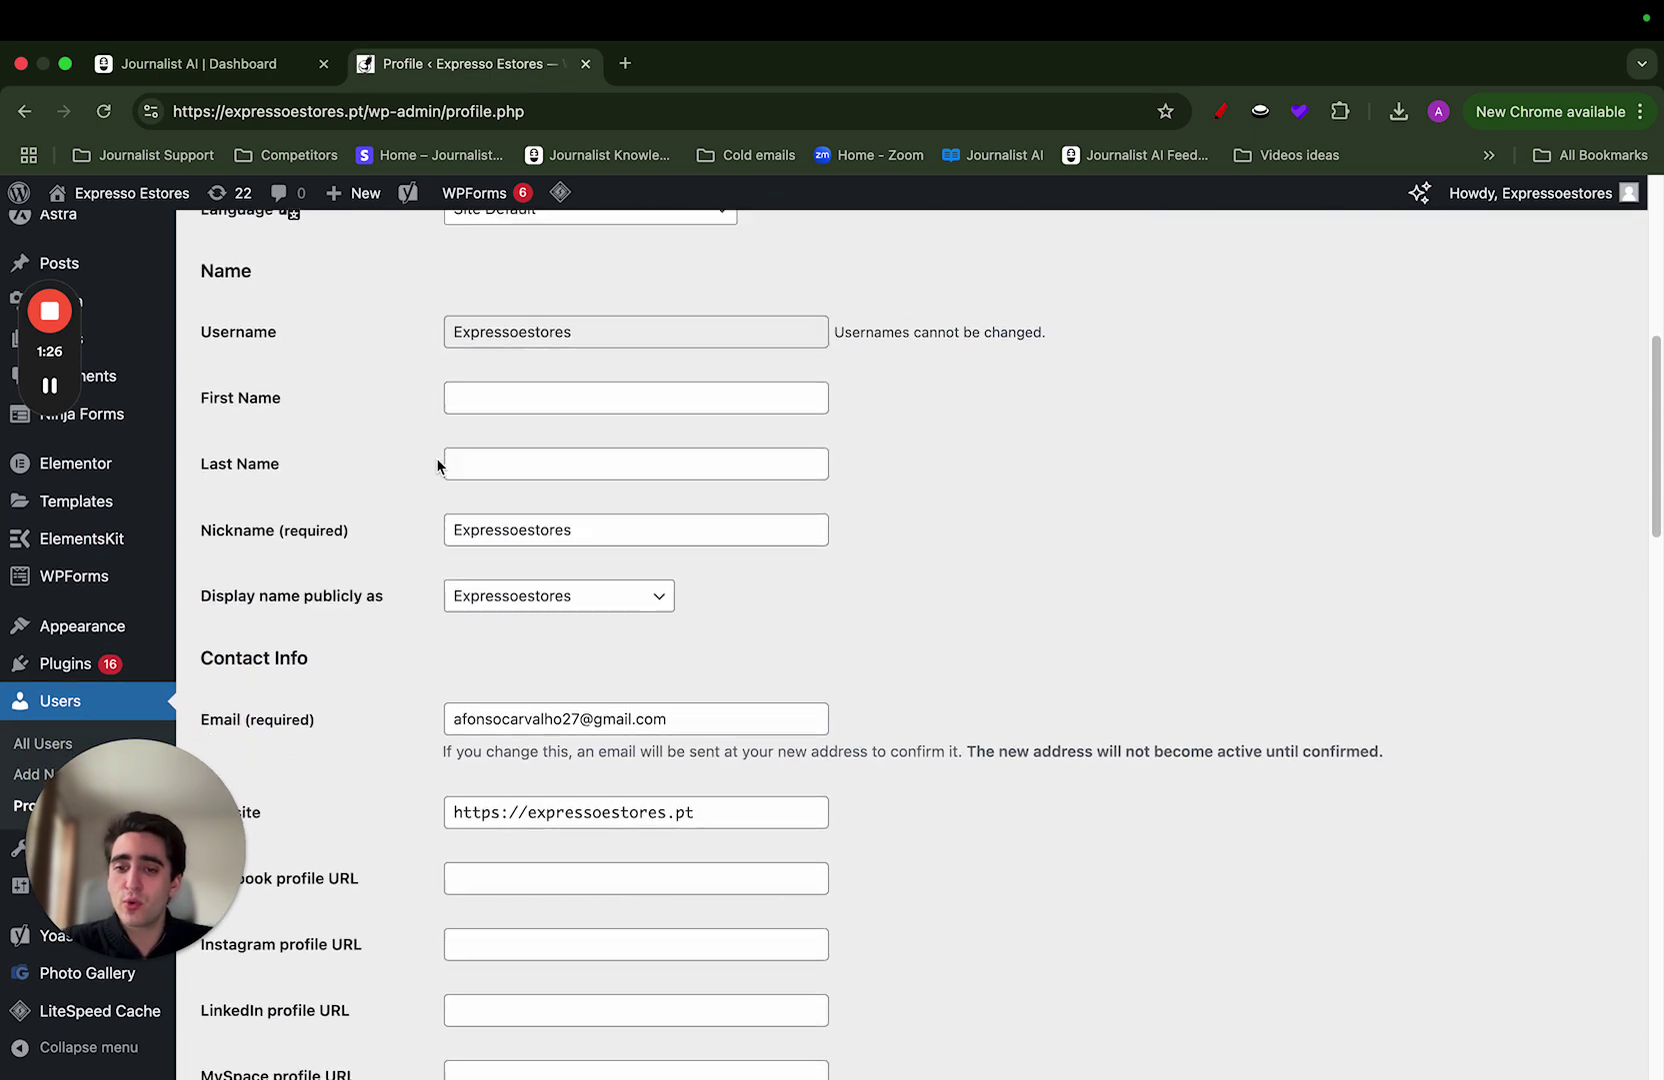
pyautogui.scroll(-15, 434, 470)
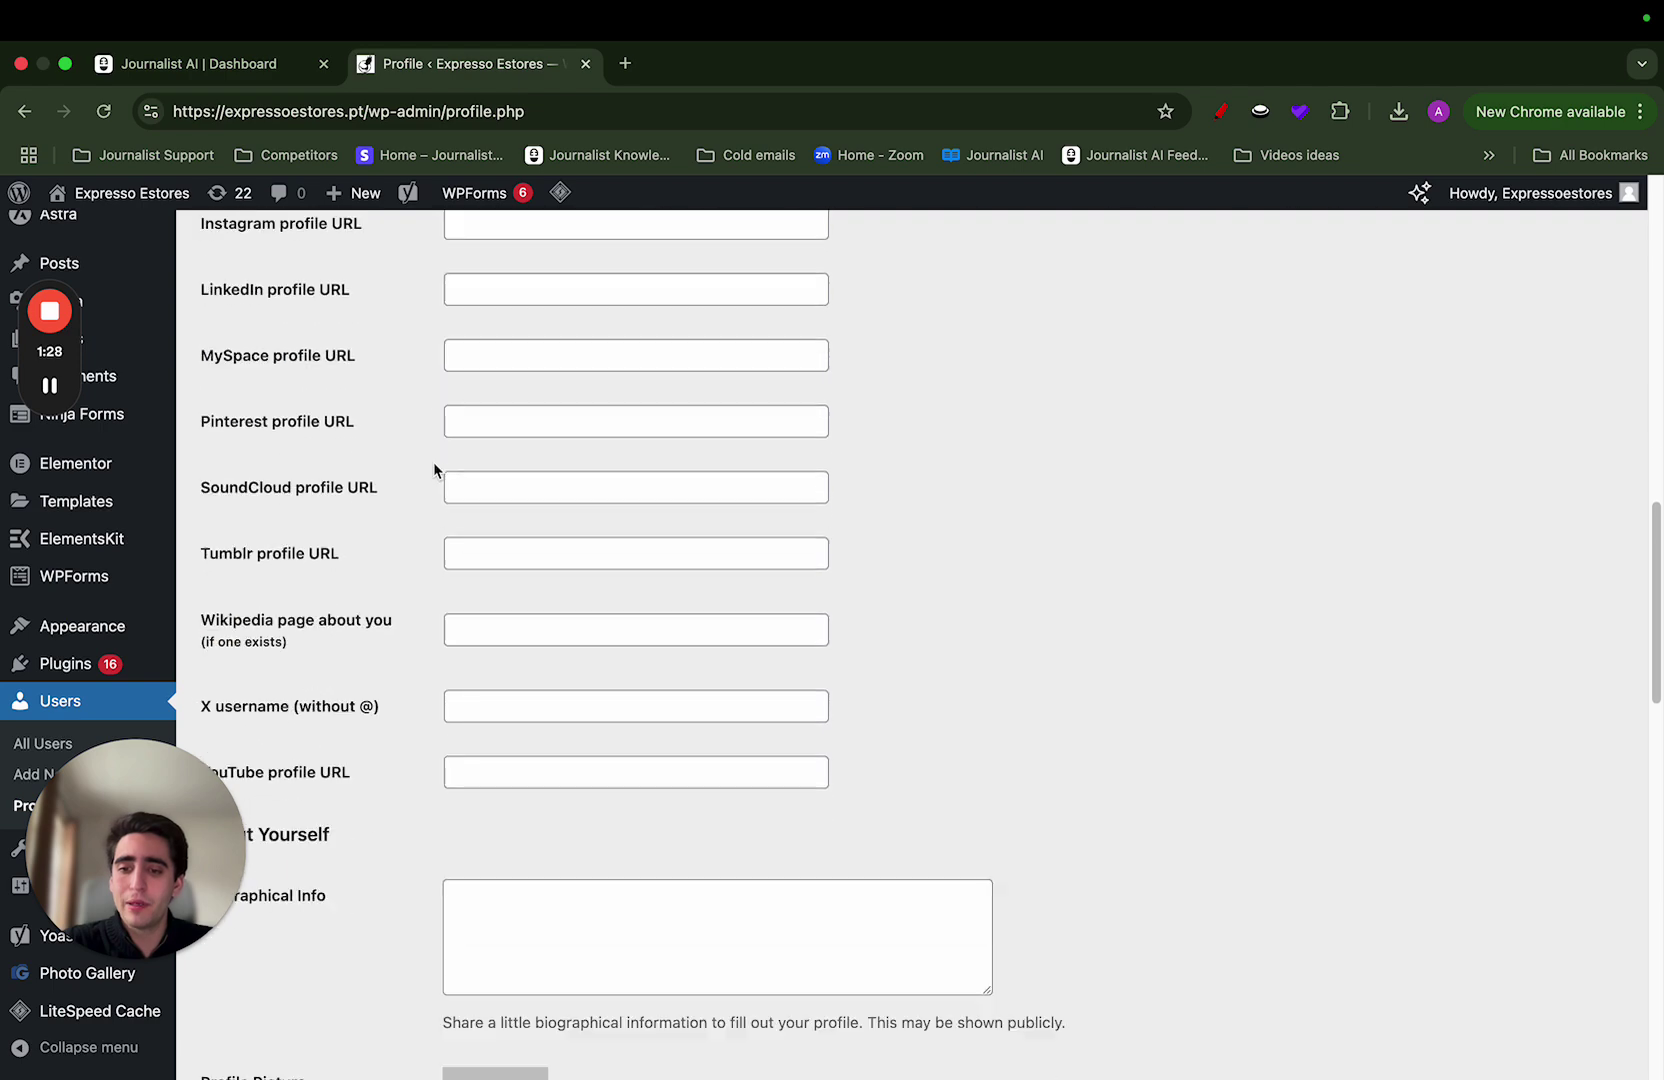
pyautogui.scroll(-6, 434, 470)
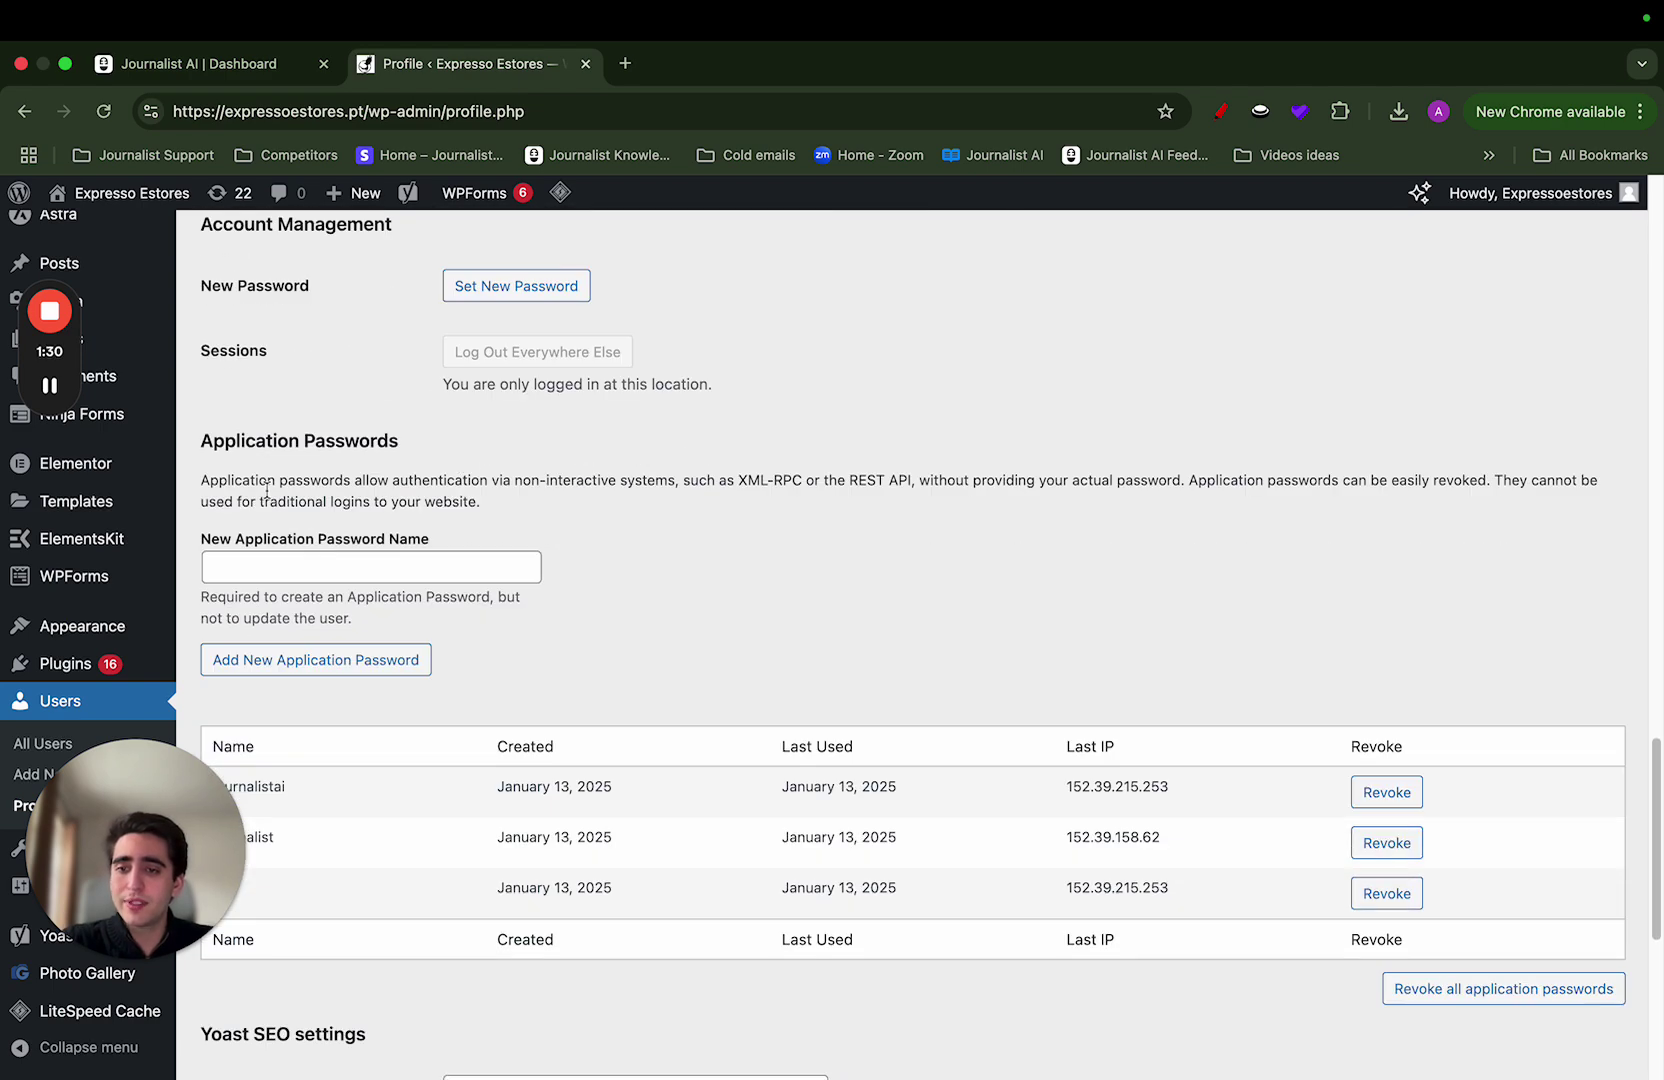
pyautogui.moveTo(201, 452); pyautogui.dragTo(369, 436)
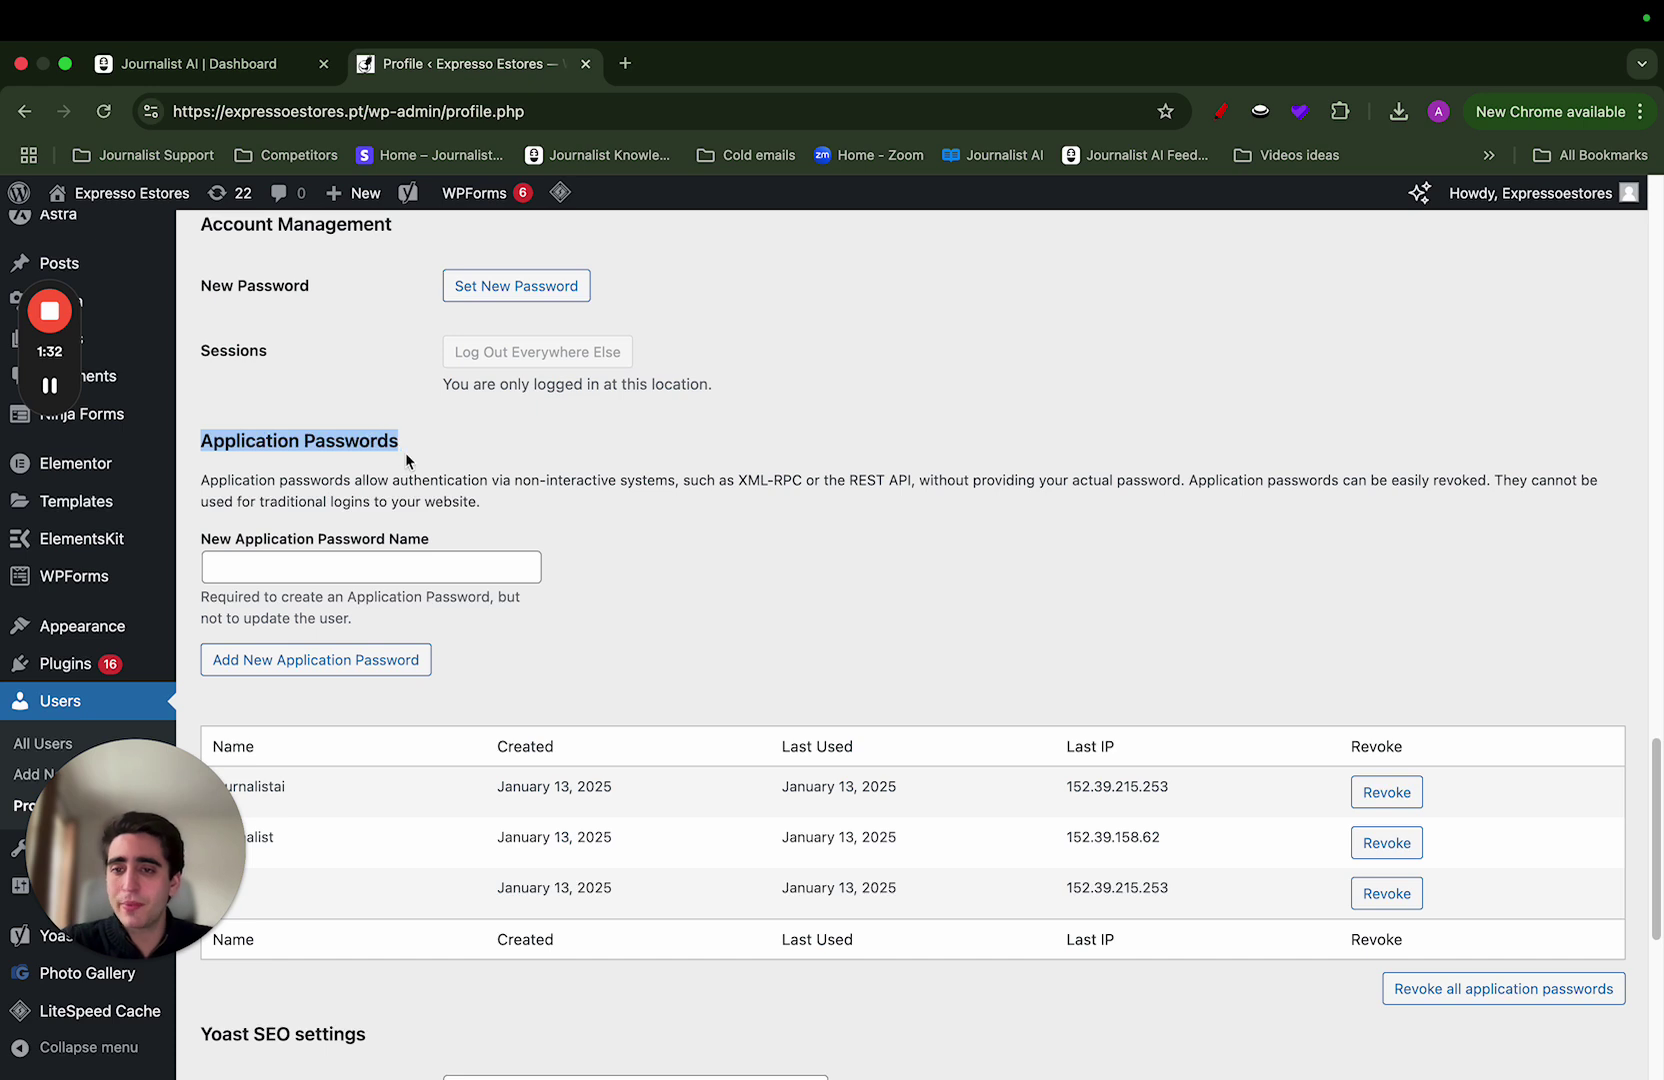
pyautogui.click(436, 442)
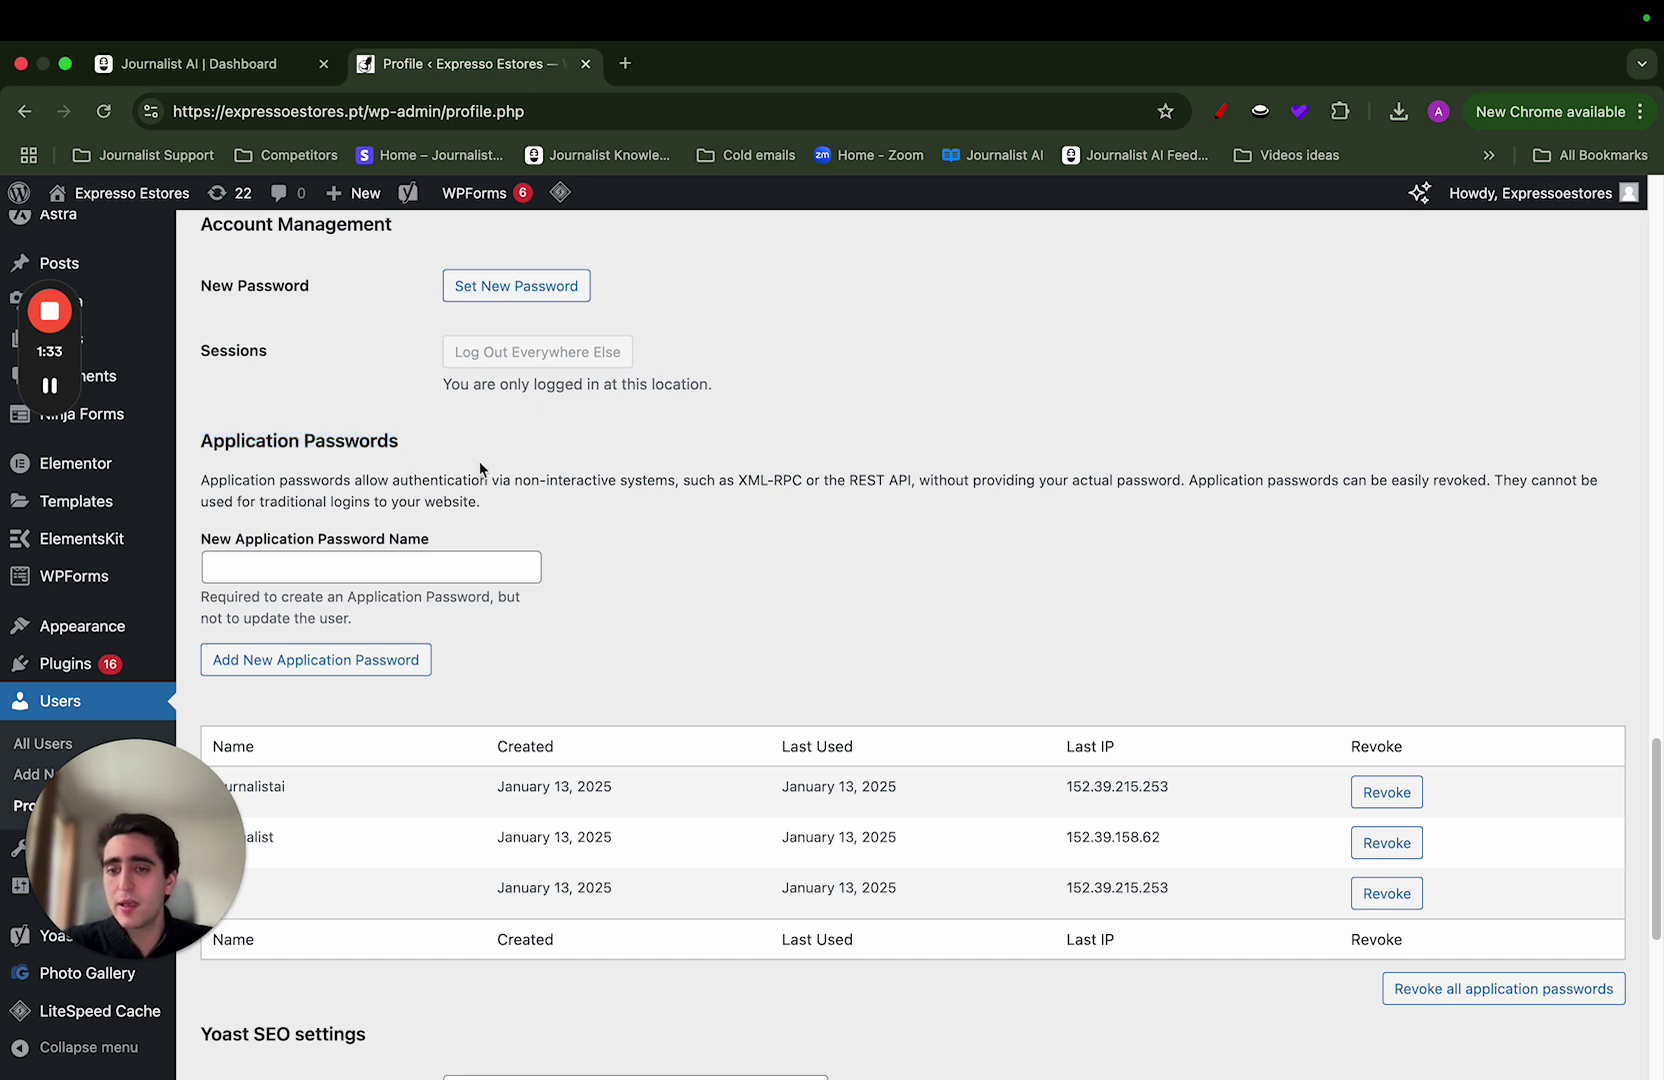
pyautogui.click(360, 560)
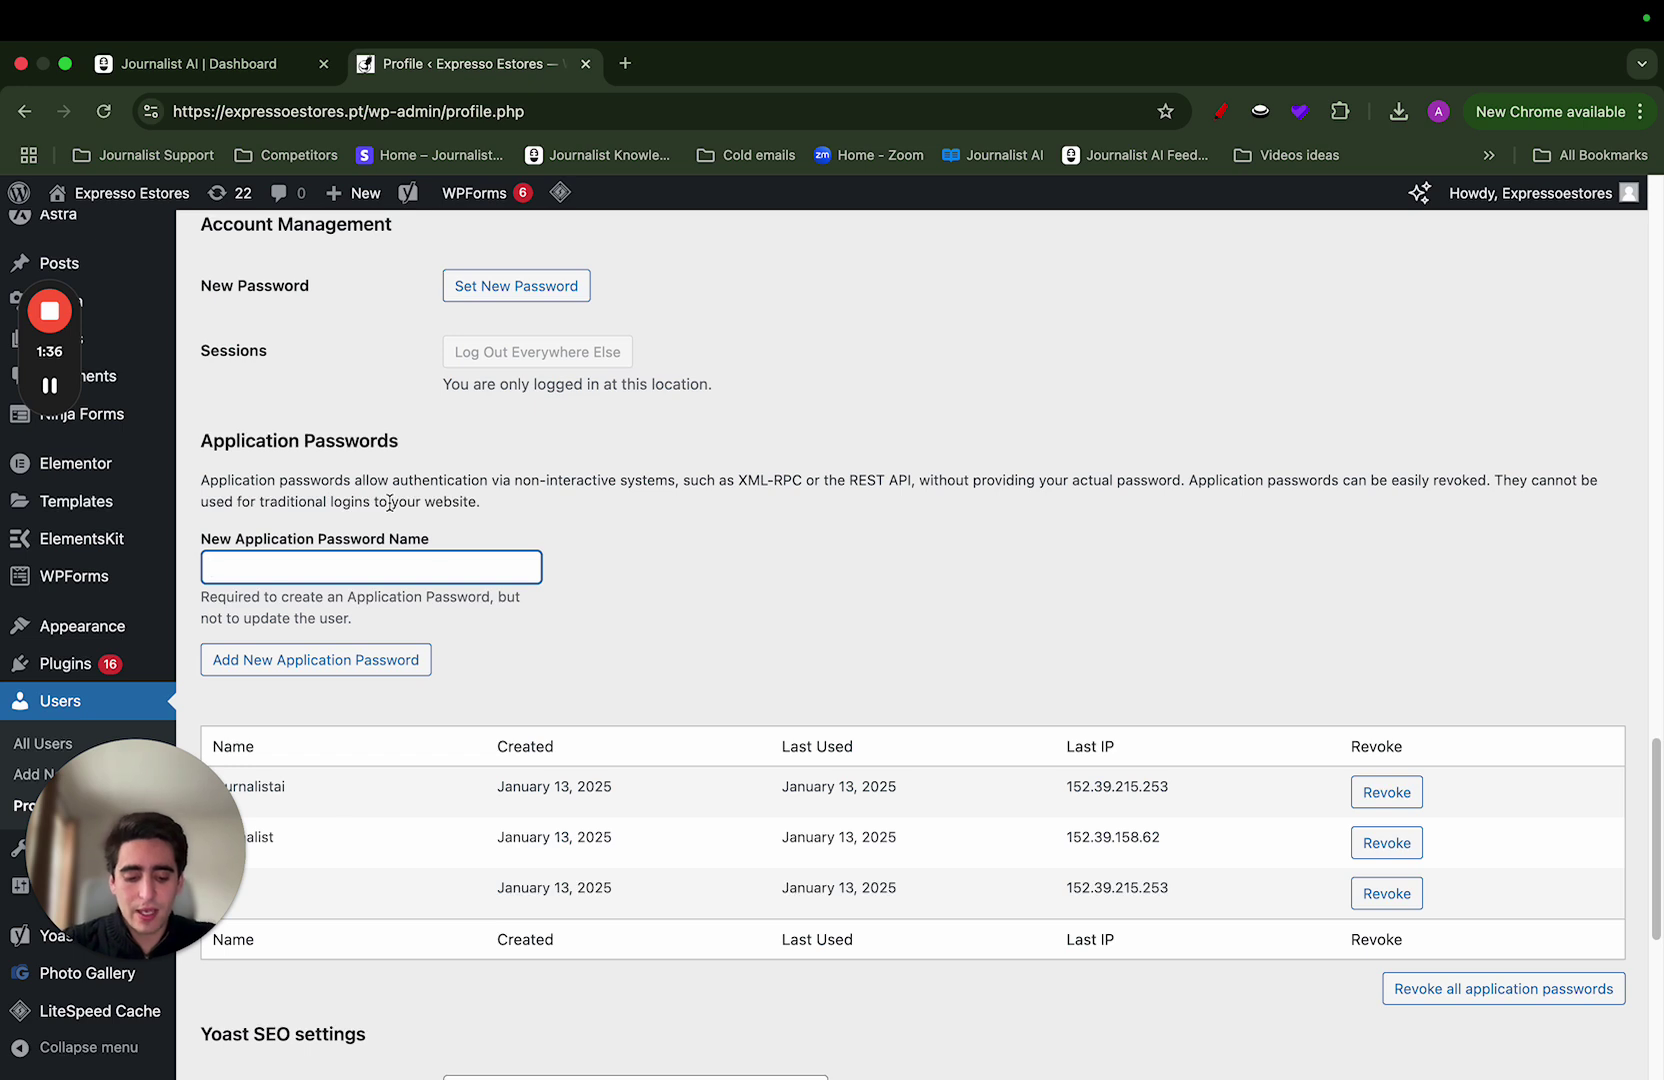
pyautogui.write('dkvfijdidjfe')
pyautogui.click(466, 533)
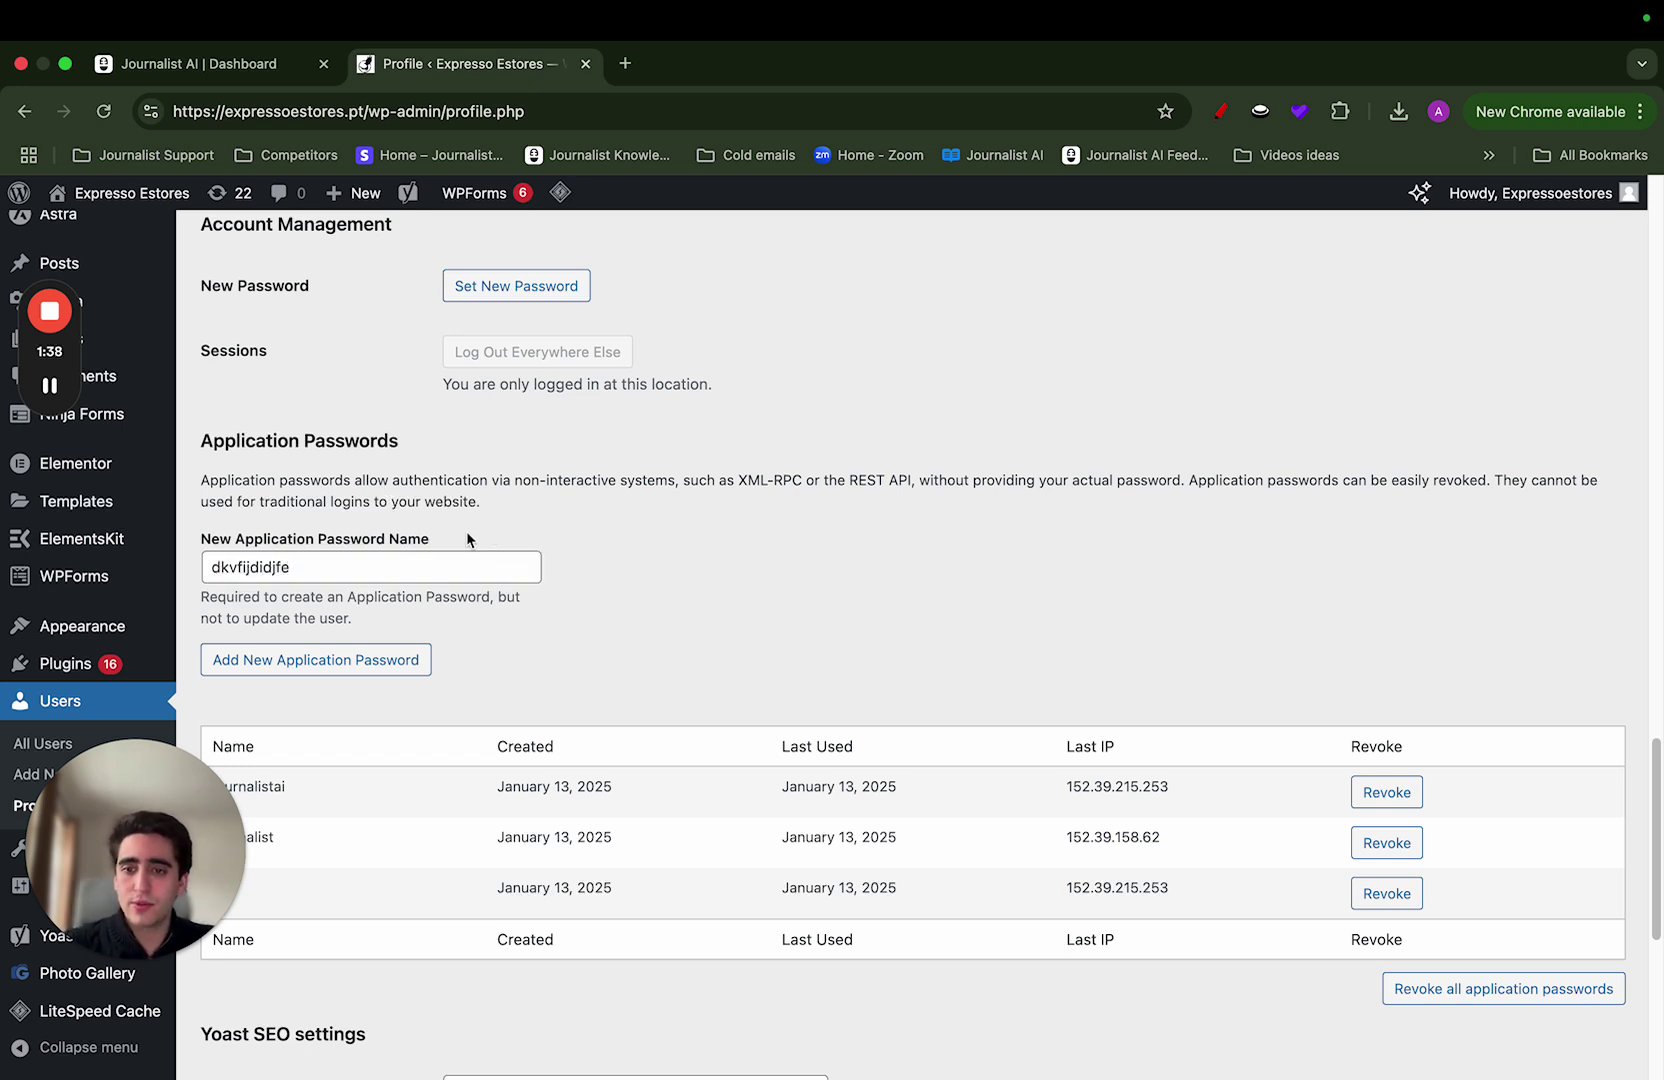
pyautogui.click(333, 650)
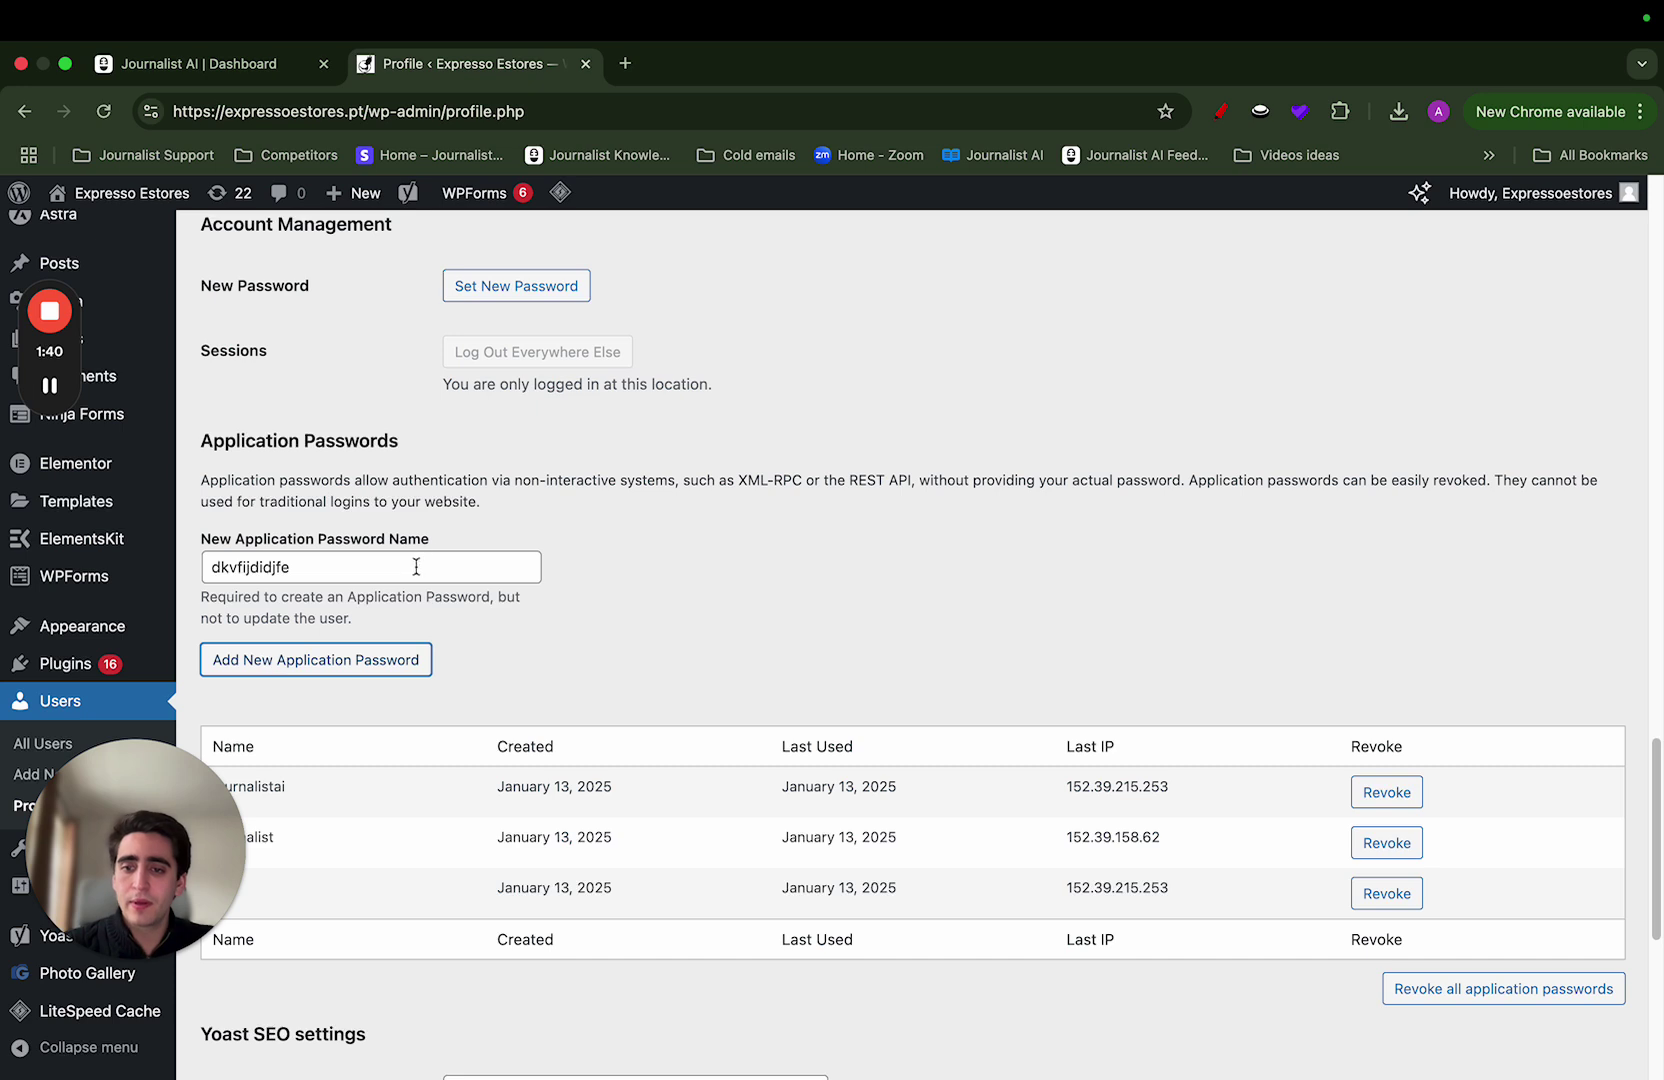
pyautogui.click(334, 652)
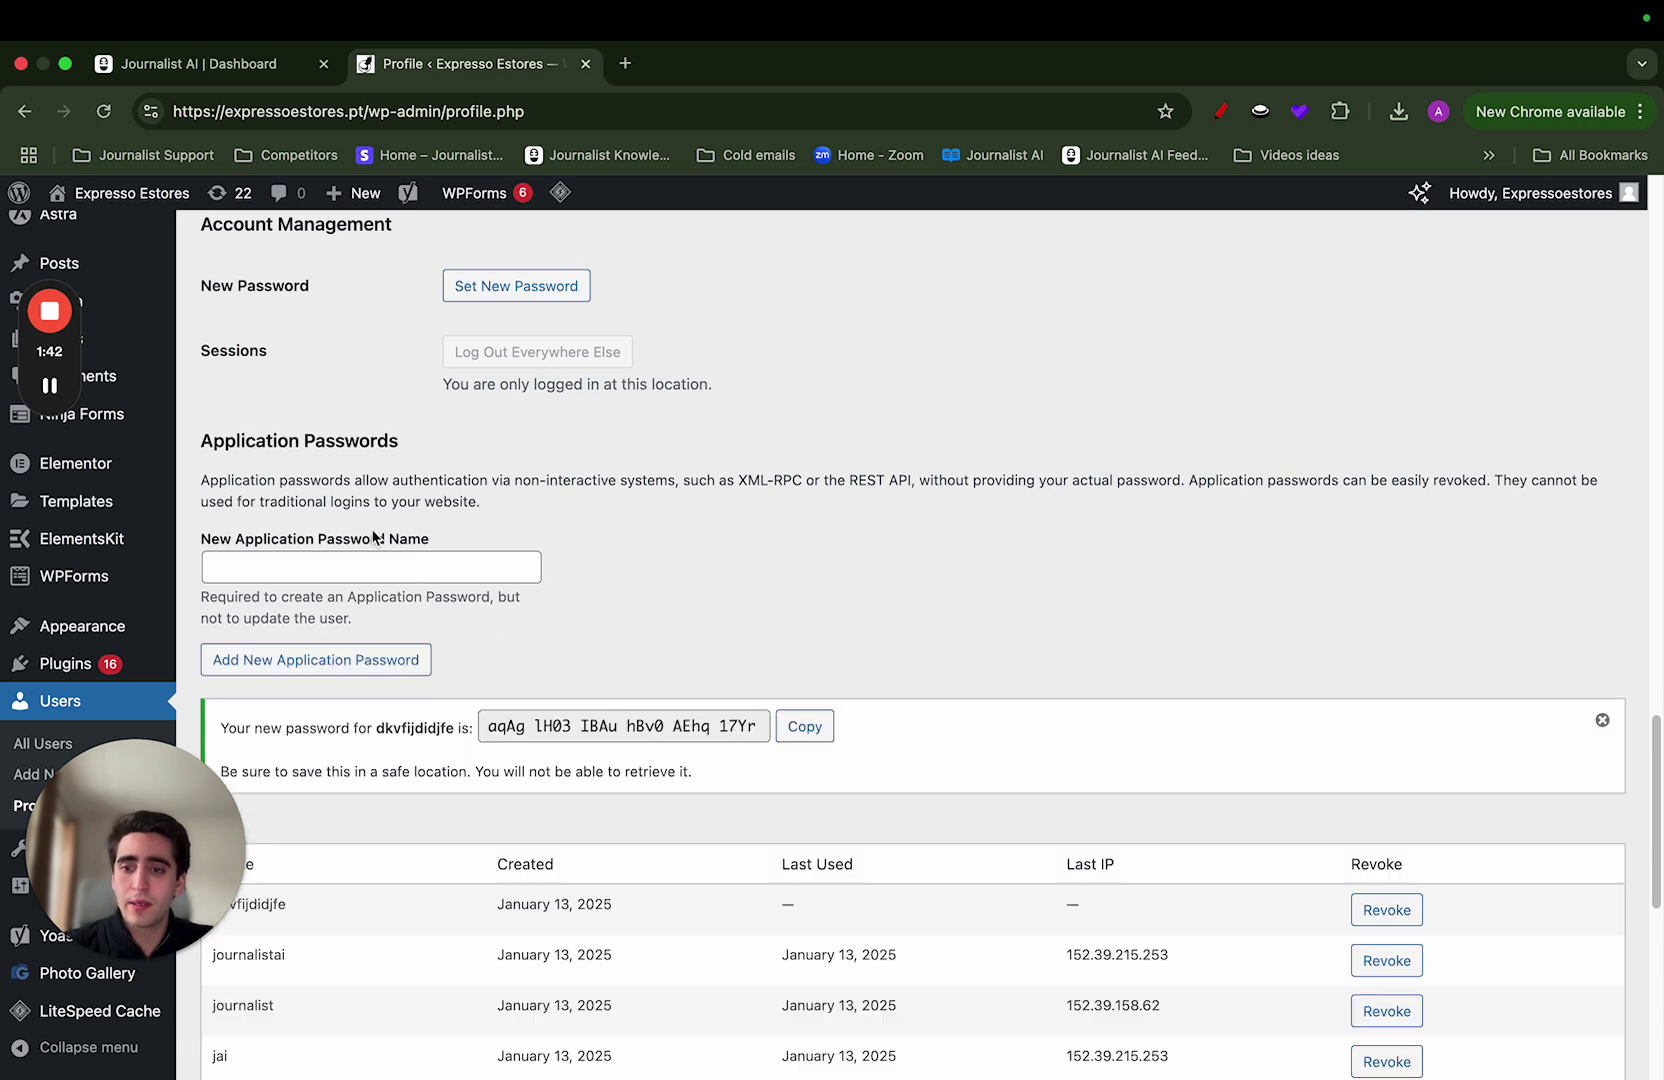
# - Copy the newly generated application password from the WordPress profile and paste it as the integration's Application Password in Journalist AI
pyautogui.click(484, 731)
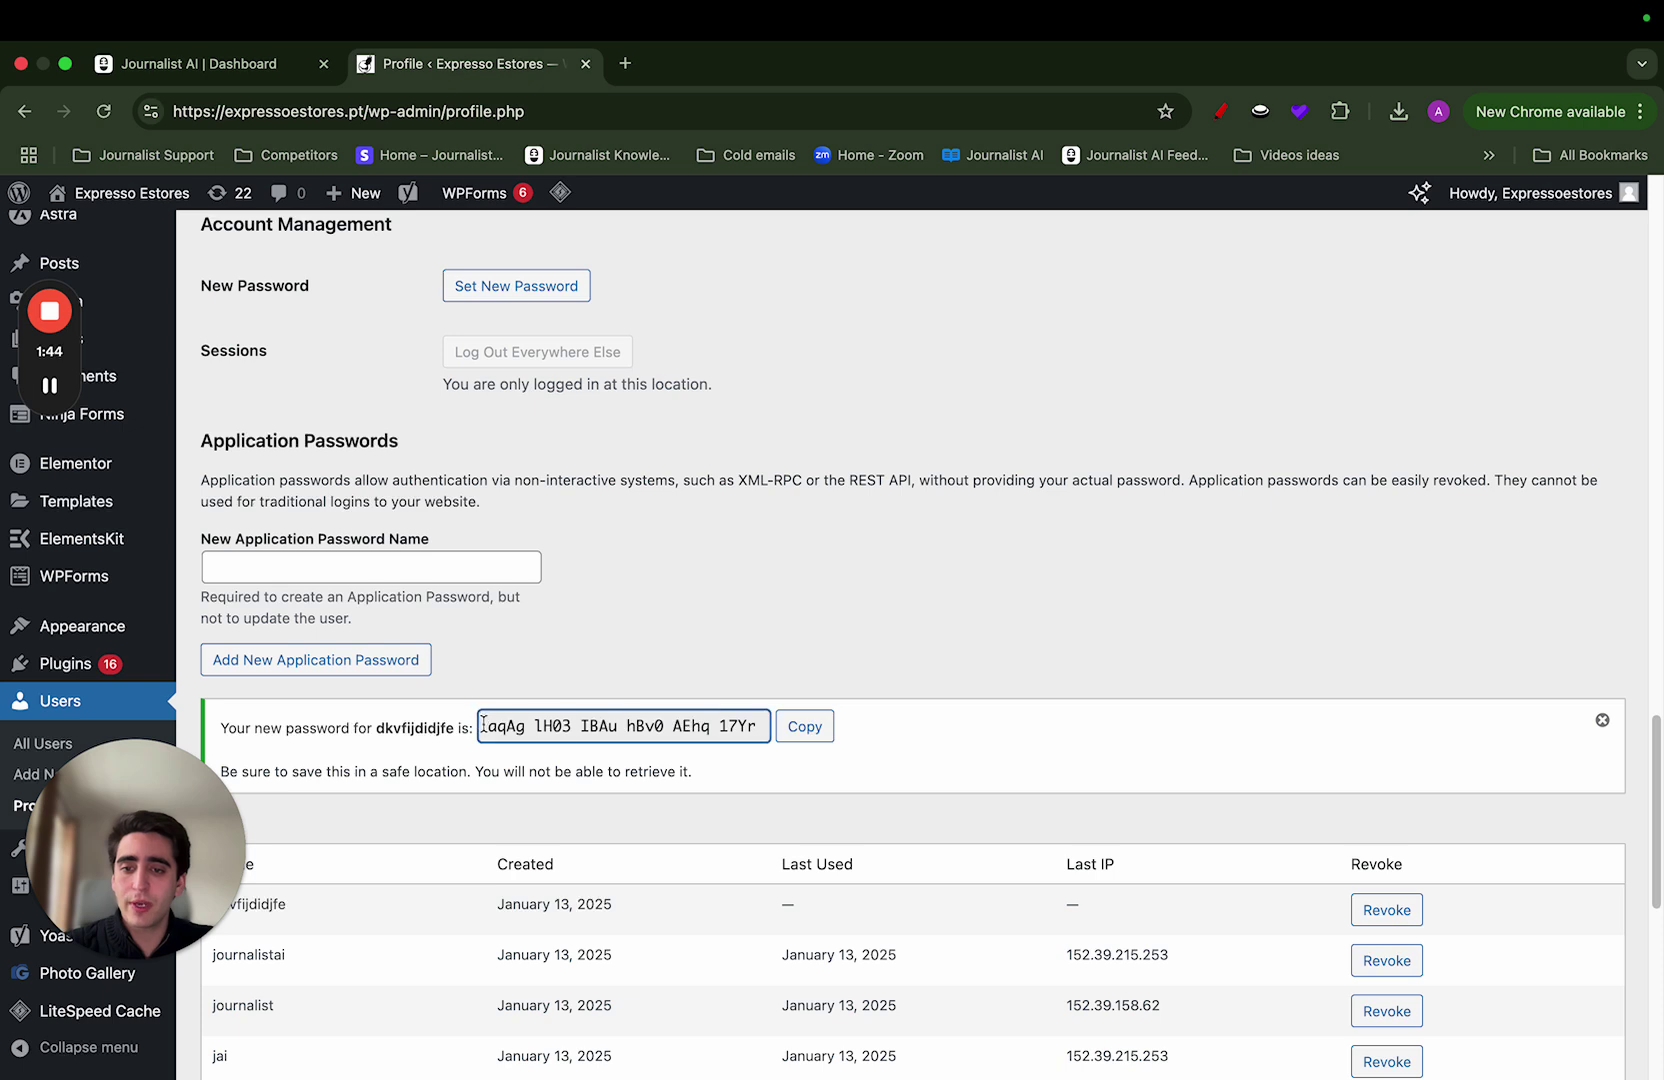
pyautogui.moveTo(484, 721); pyautogui.dragTo(783, 737)
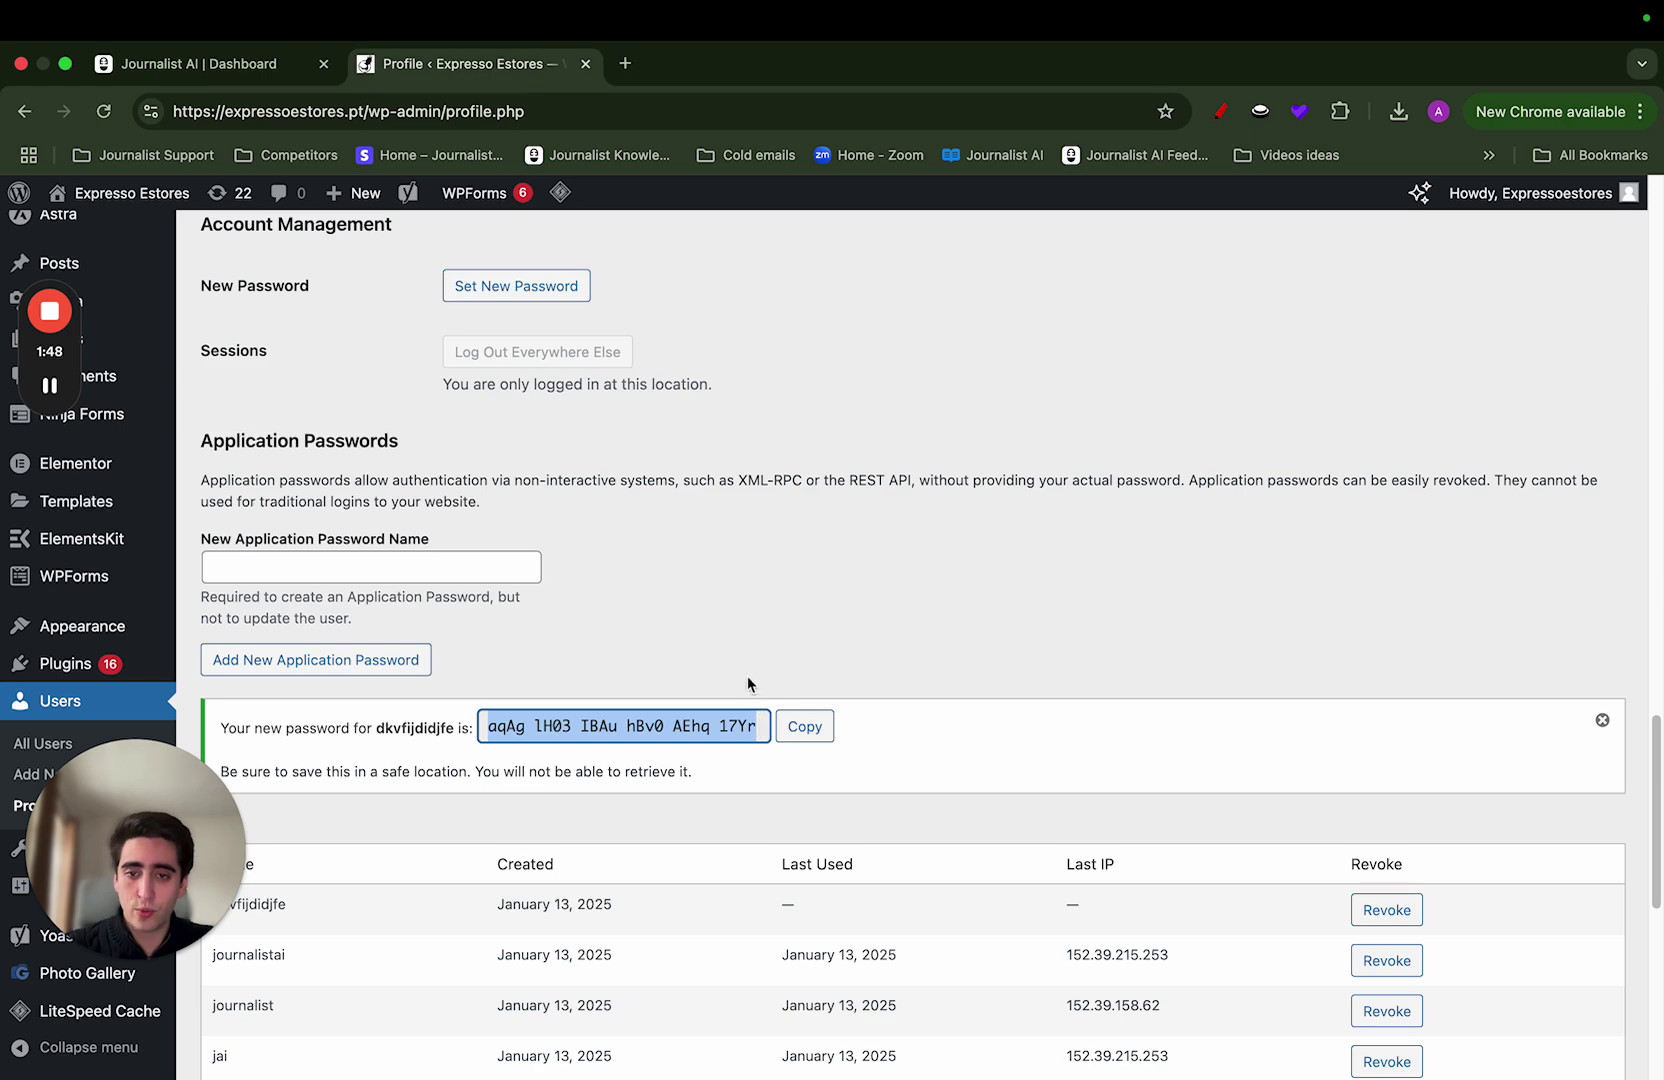
pyautogui.click(804, 727)
pyautogui.click(257, 72)
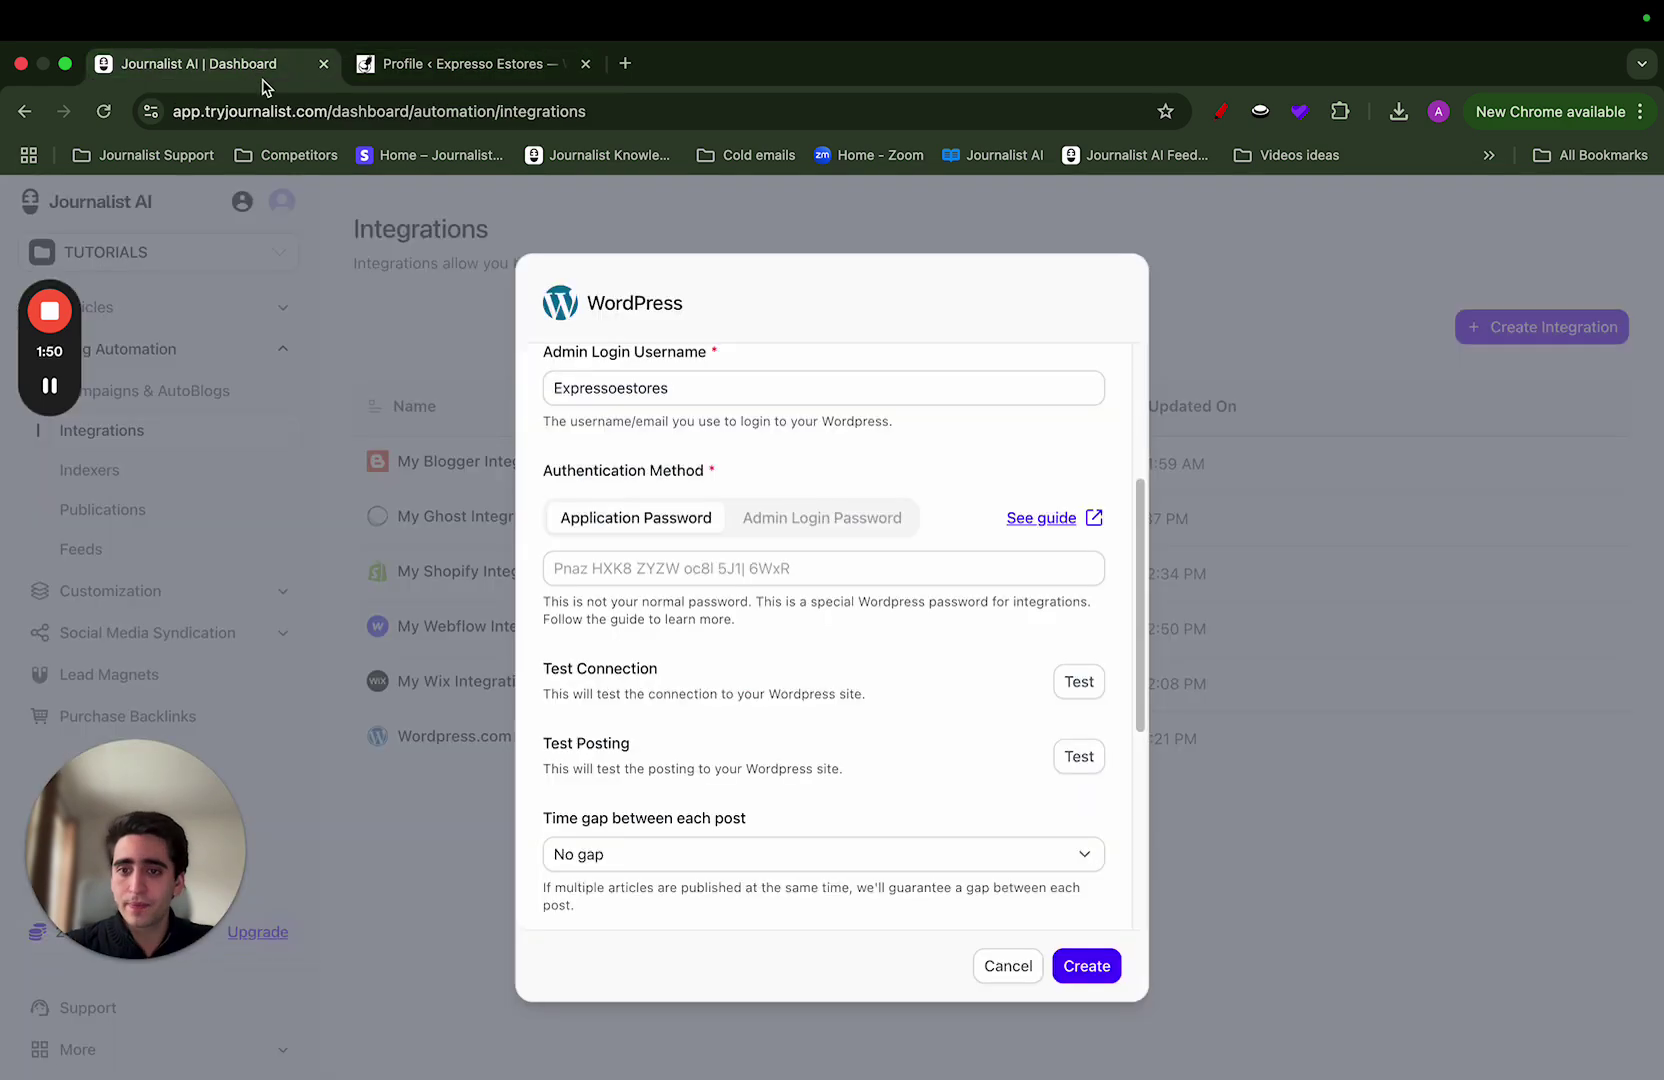
pyautogui.click(669, 570)
pyautogui.press('super+v')
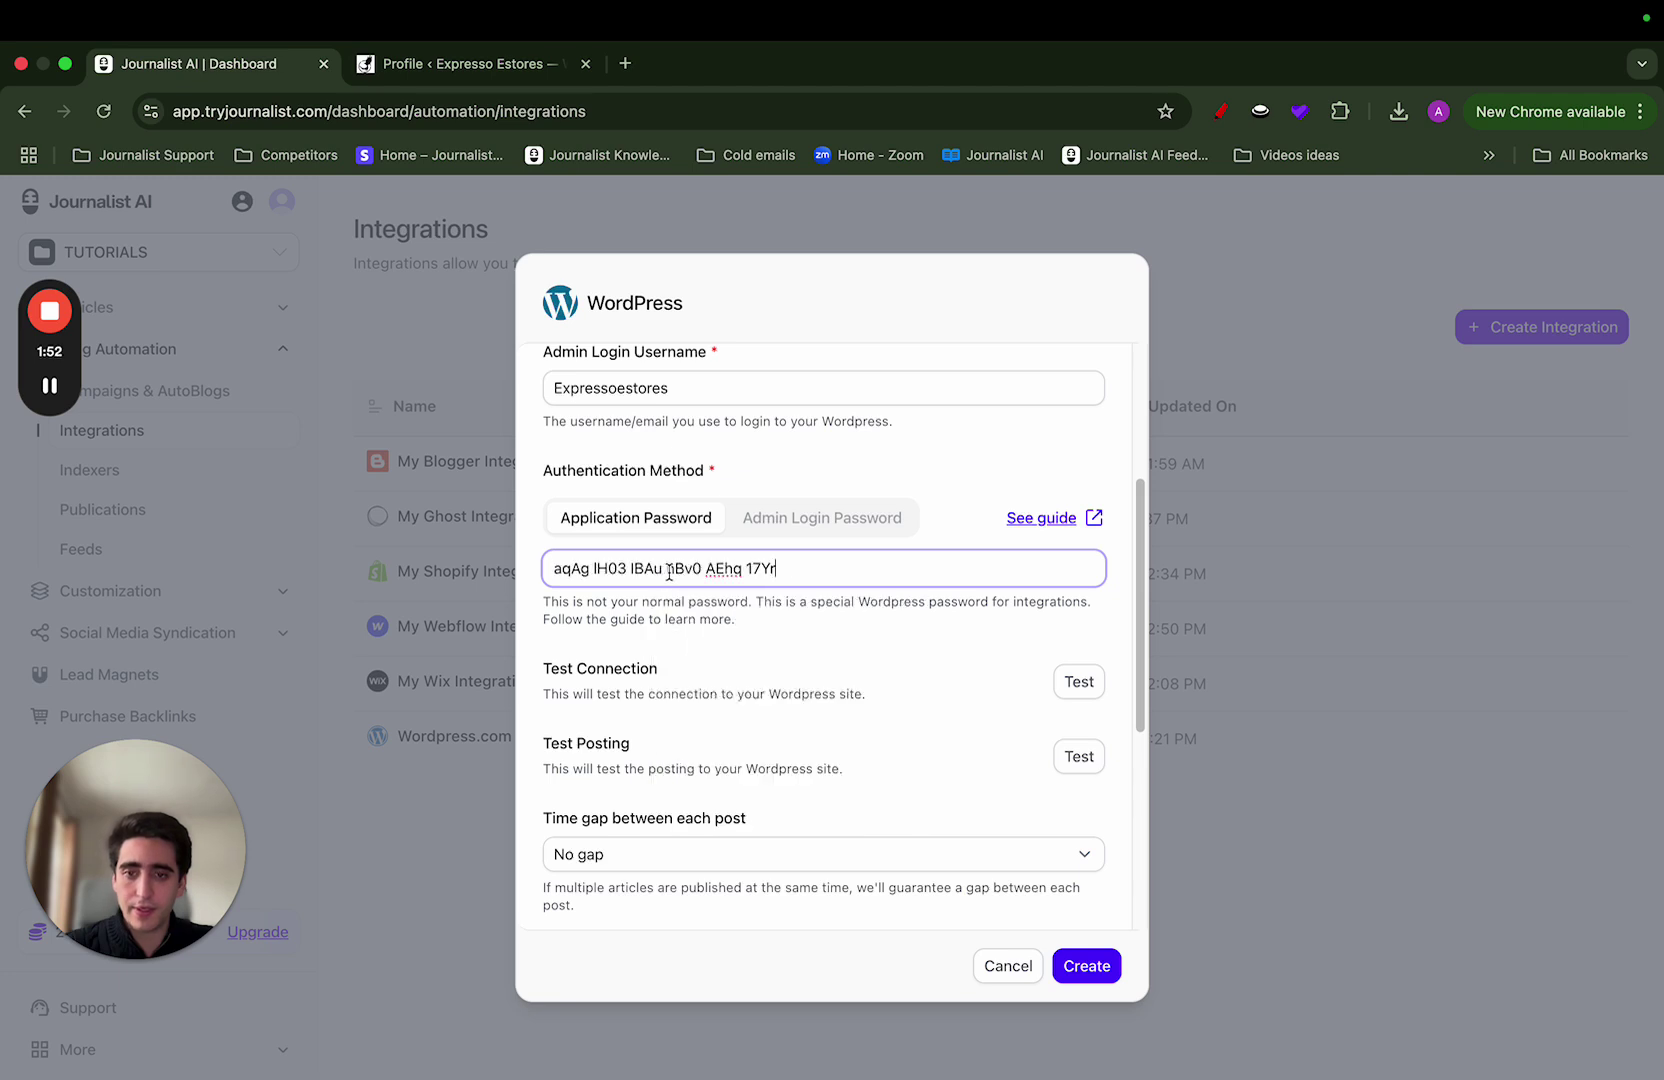
pyautogui.click(966, 503)
# - Run the connection test for the WordPress site and check its results
pyautogui.scroll(1, 841, 500)
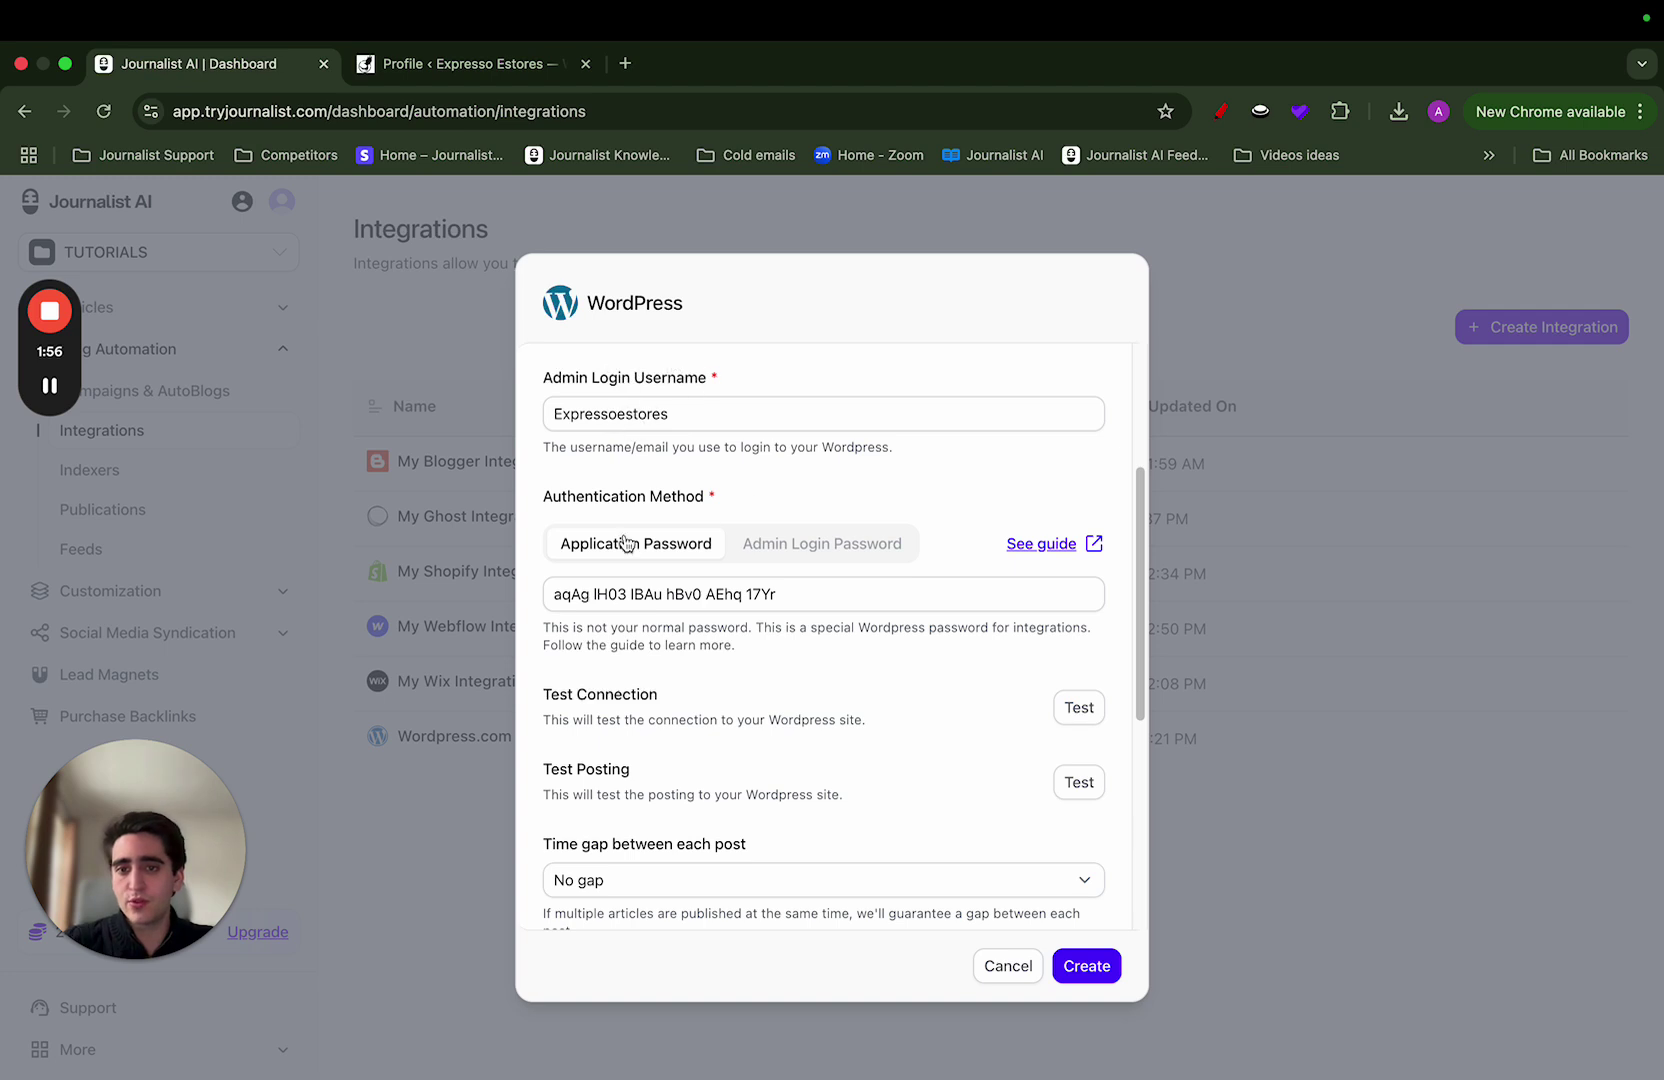
pyautogui.scroll(-4, 924, 588)
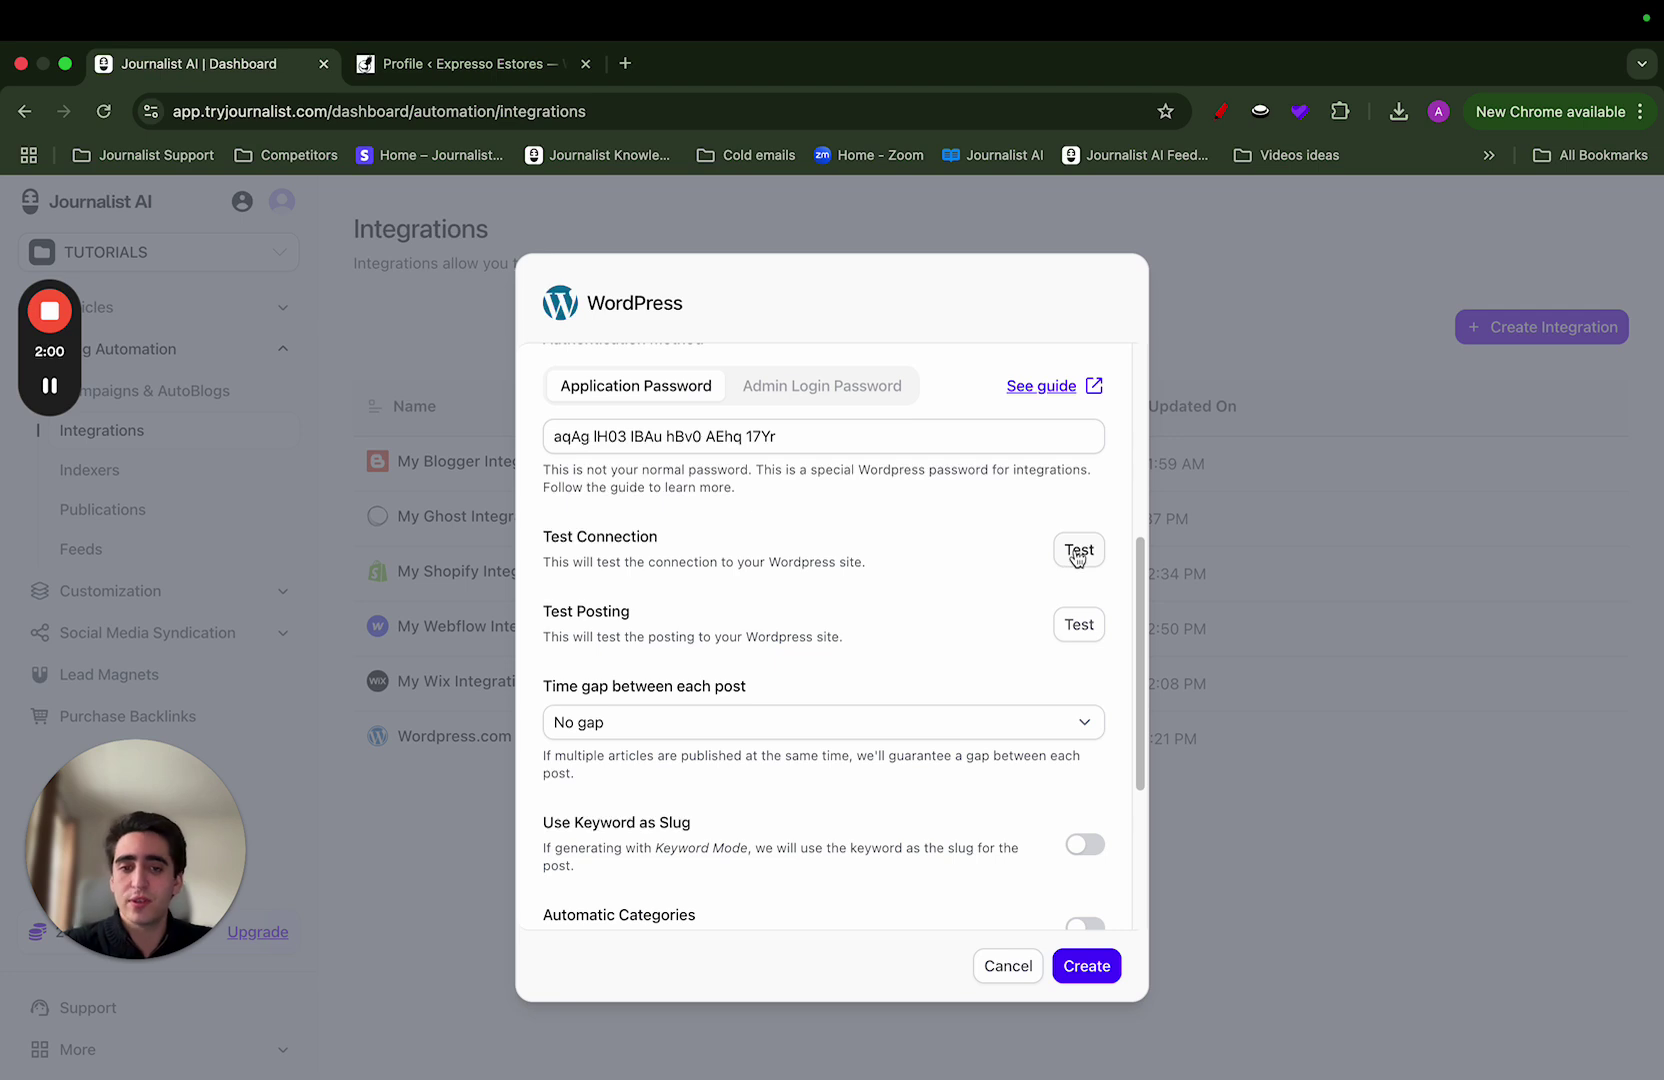
pyautogui.click(1062, 566)
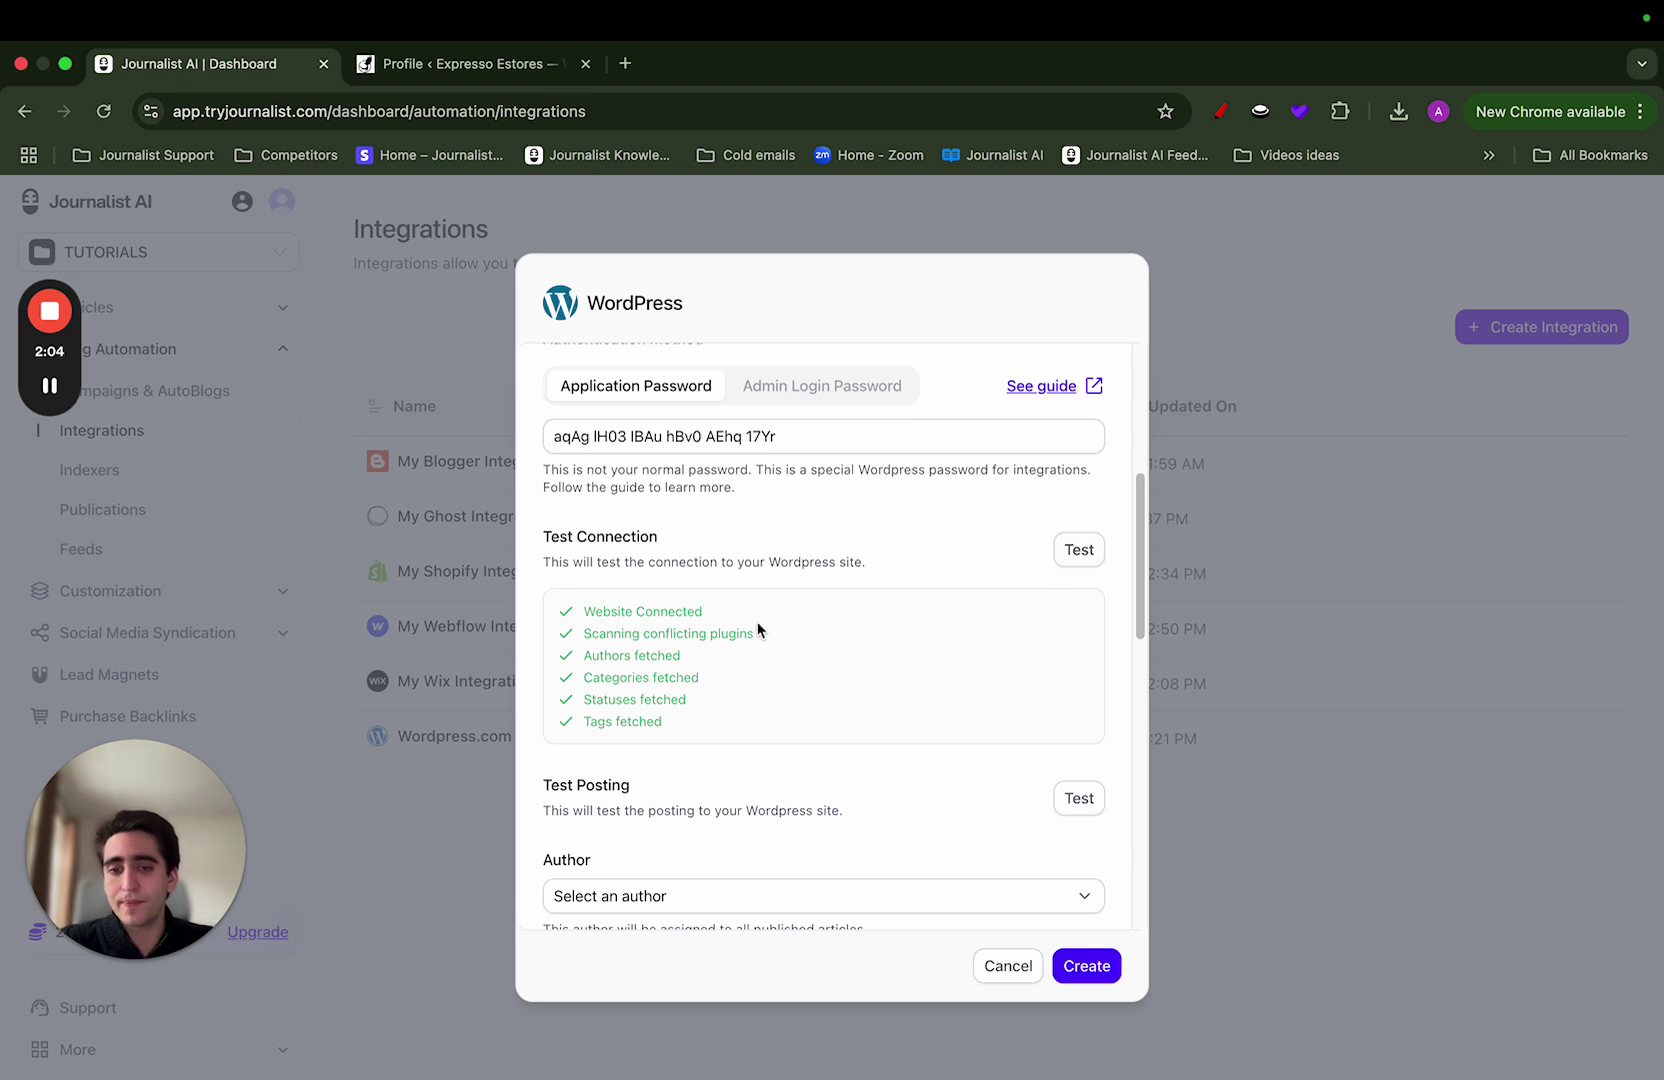
pyautogui.moveTo(687, 724); pyautogui.dragTo(568, 594)
pyautogui.click(707, 614)
# - Run the posting test for the WordPress site and check its result
pyautogui.scroll(-3, 710, 612)
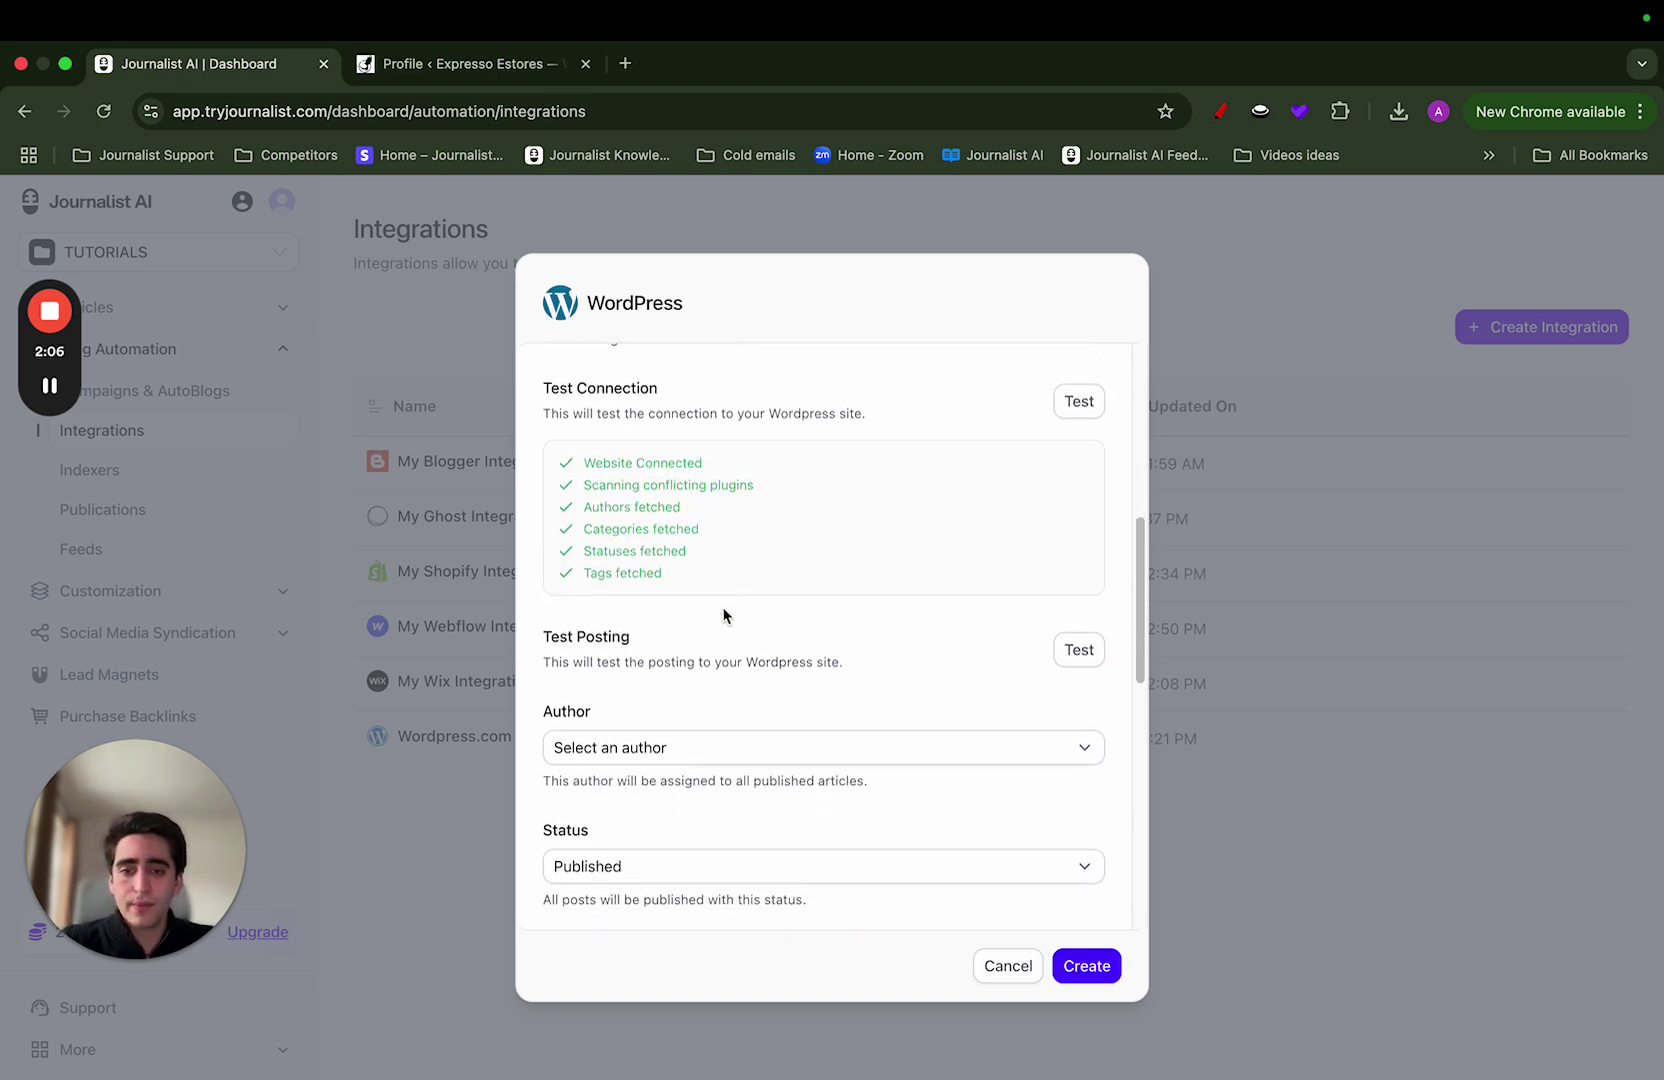
pyautogui.click(1077, 650)
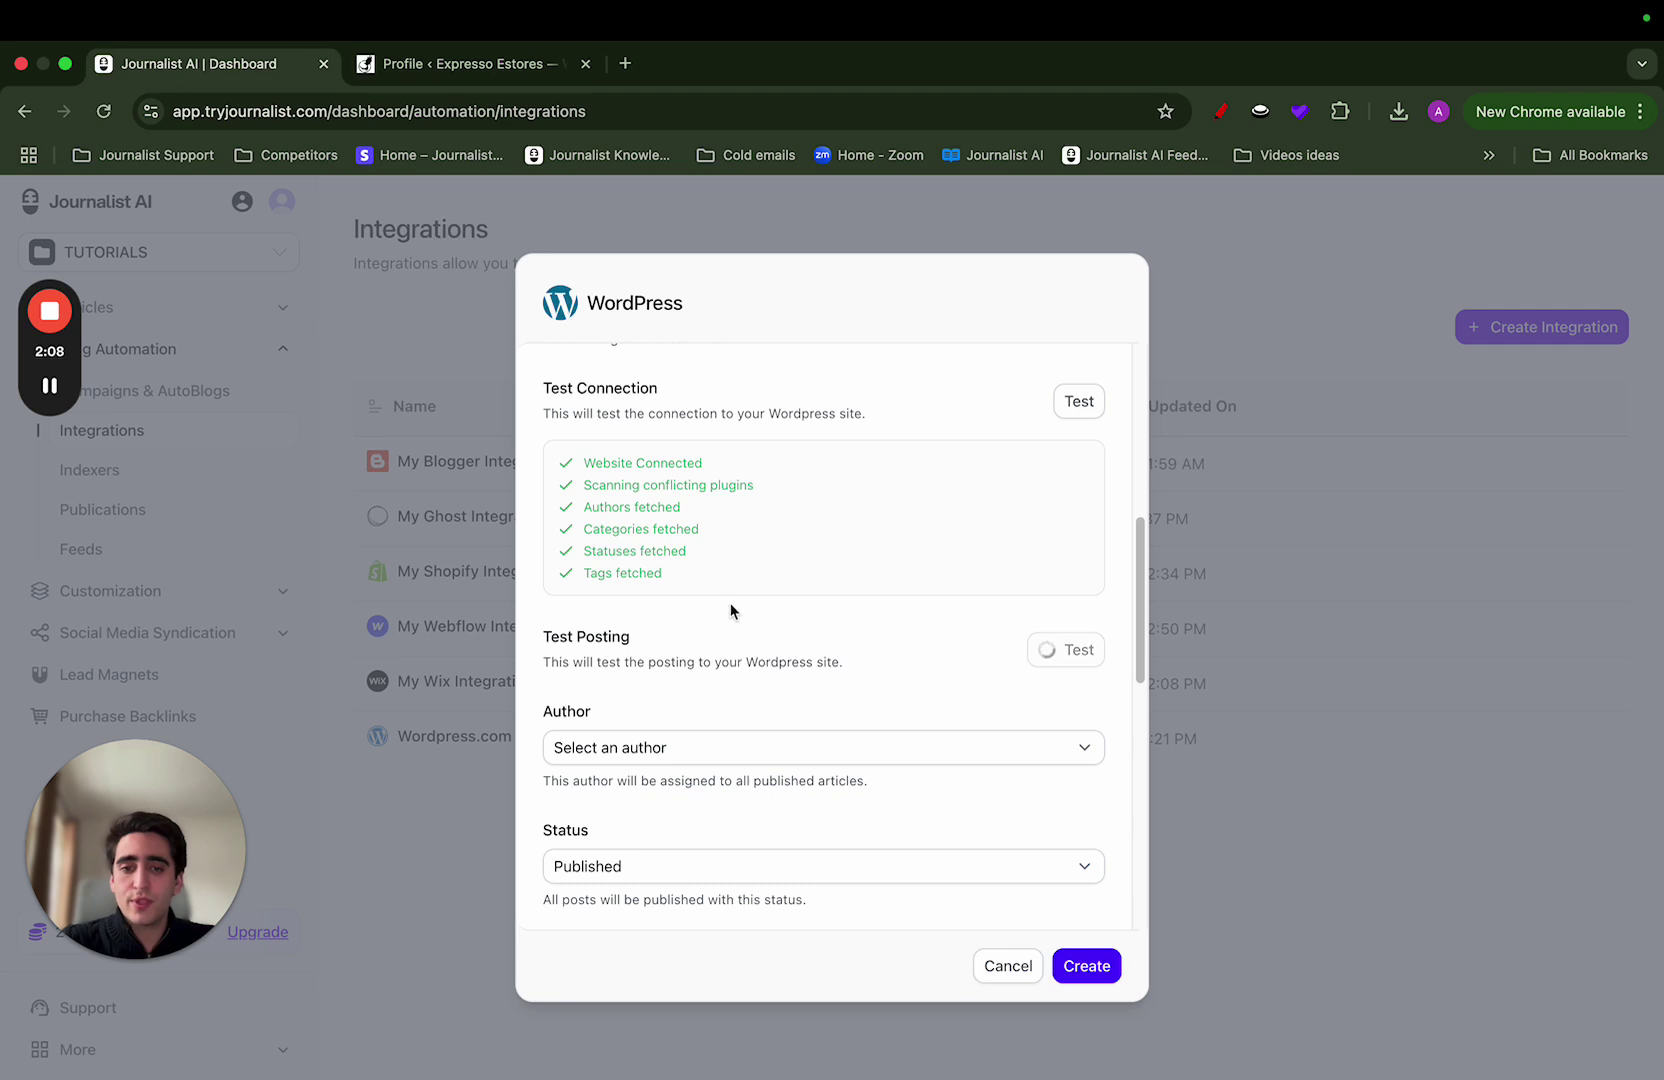
pyautogui.moveTo(750, 744); pyautogui.dragTo(528, 721)
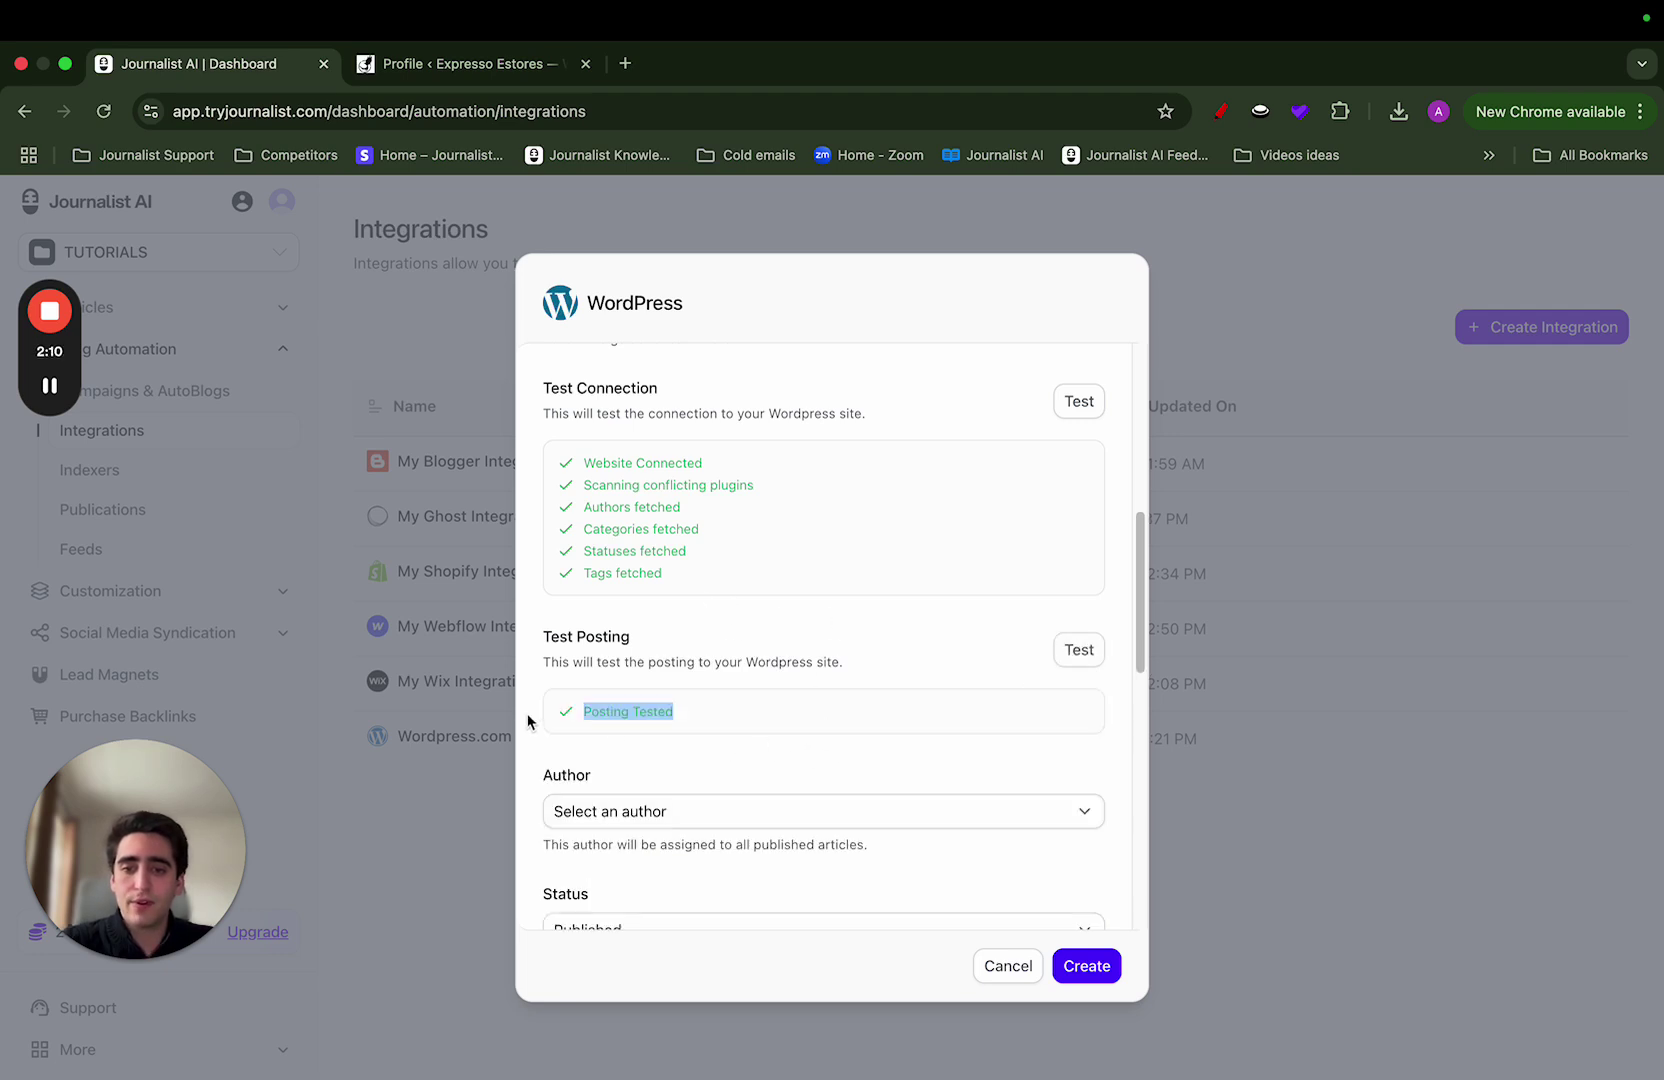
pyautogui.click(706, 692)
# - Assign Expressoestores as the Author of all published articles
pyautogui.scroll(-2, 714, 580)
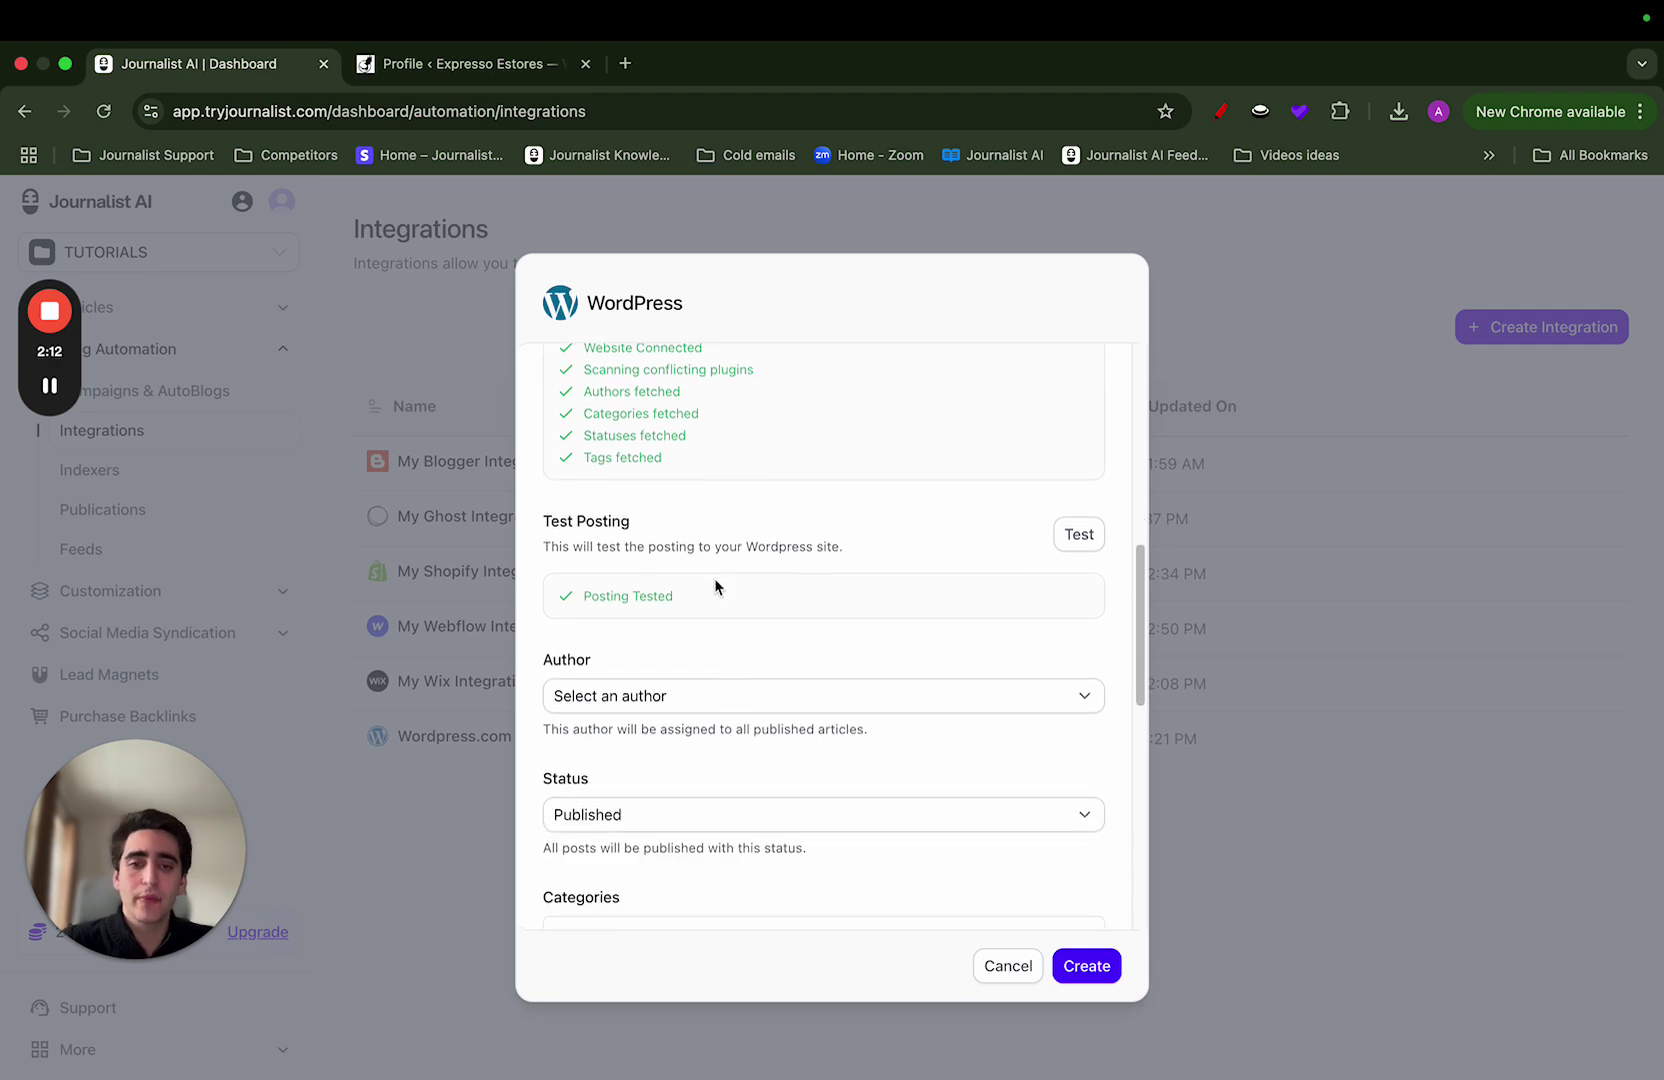
pyautogui.scroll(-5, 714, 577)
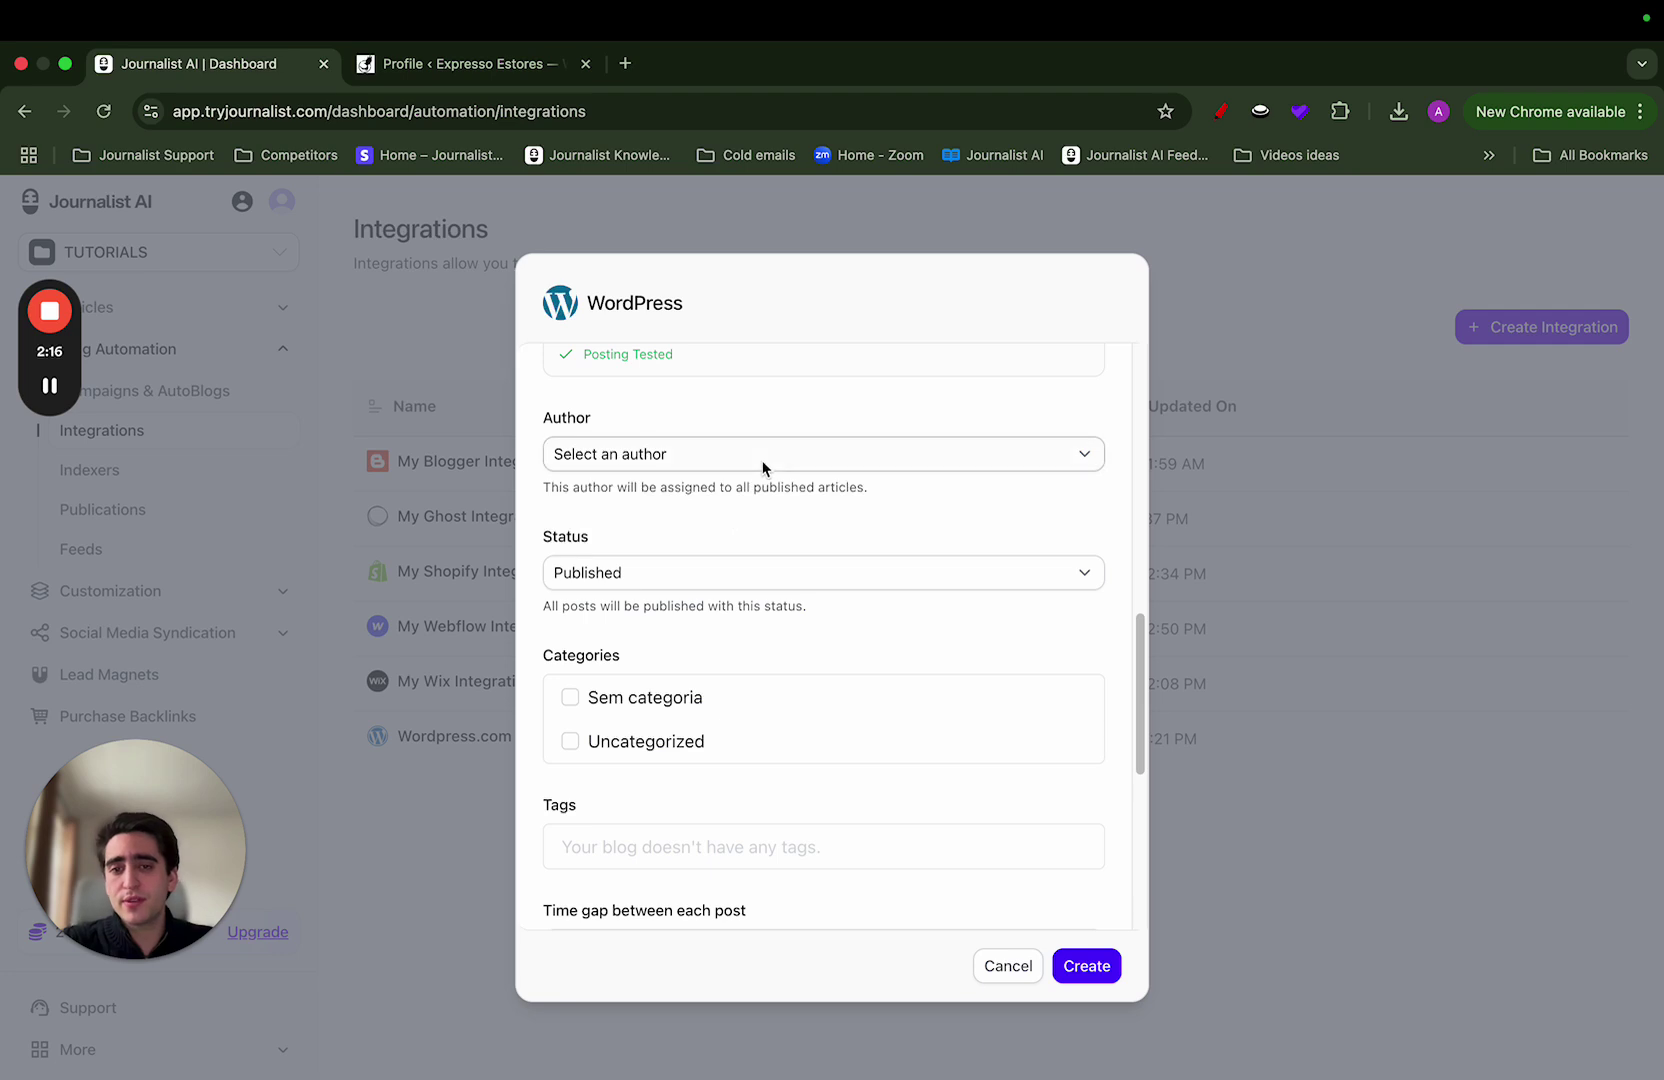
pyautogui.scroll(-1, 748, 434)
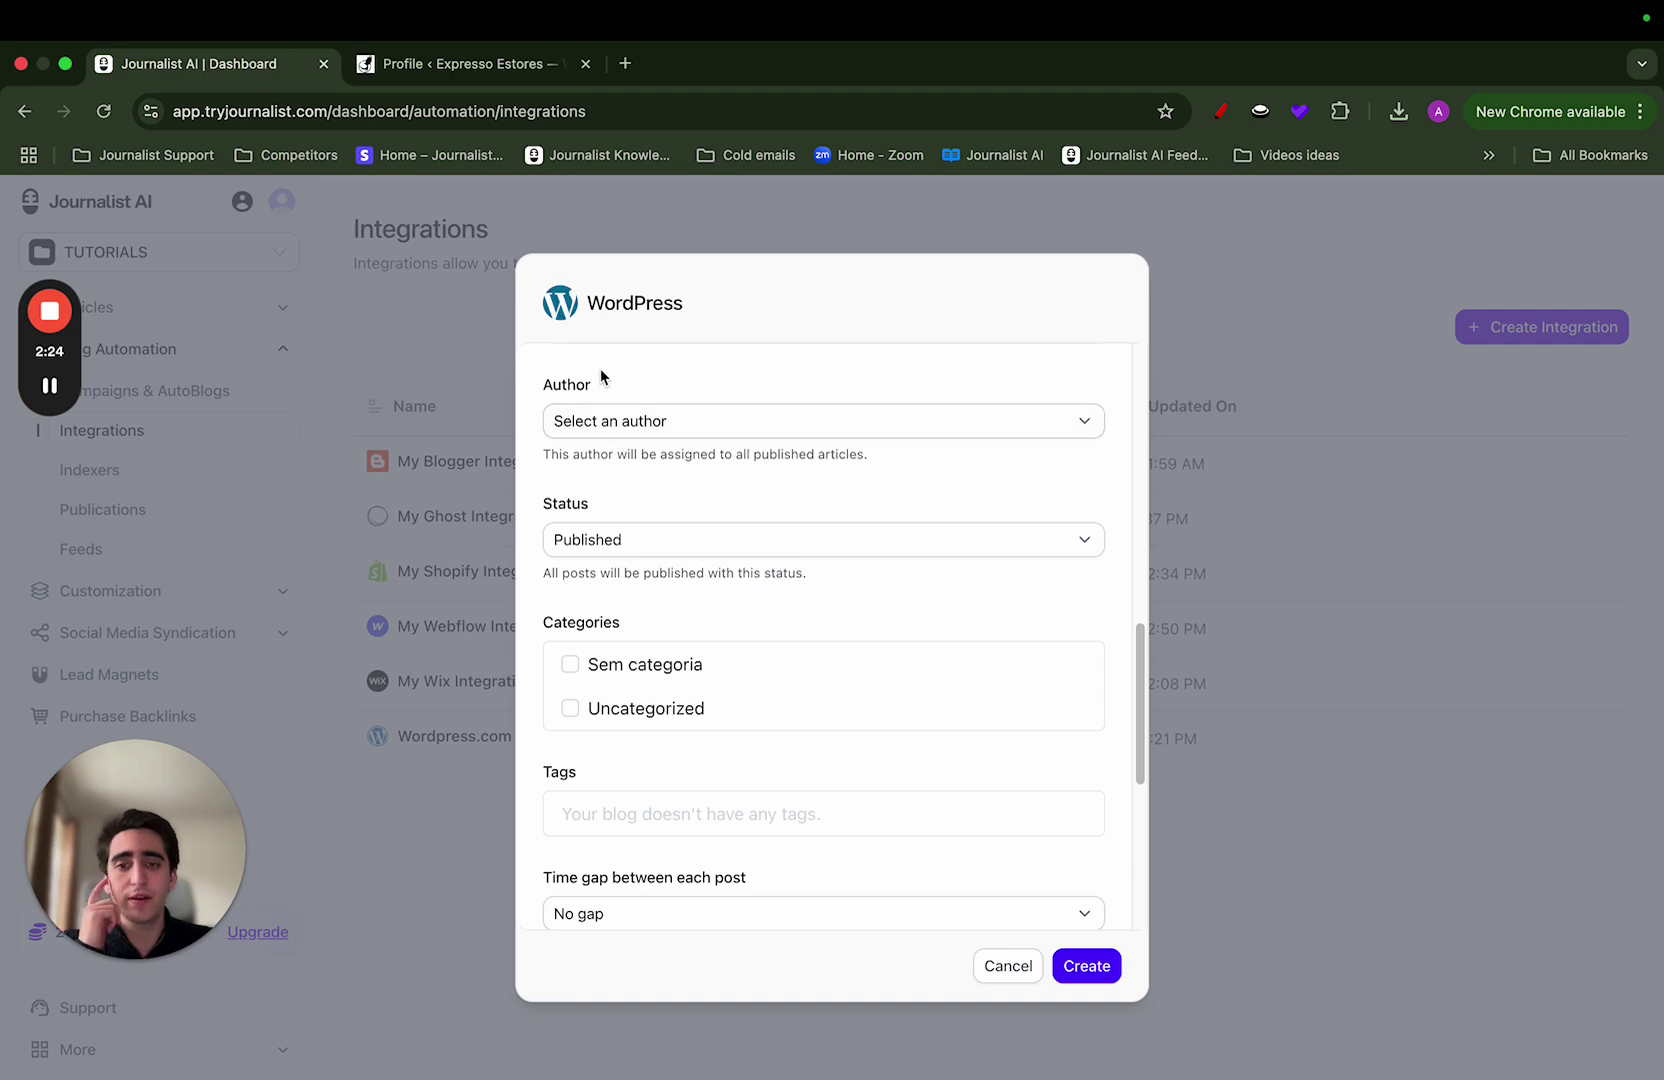
pyautogui.click(619, 424)
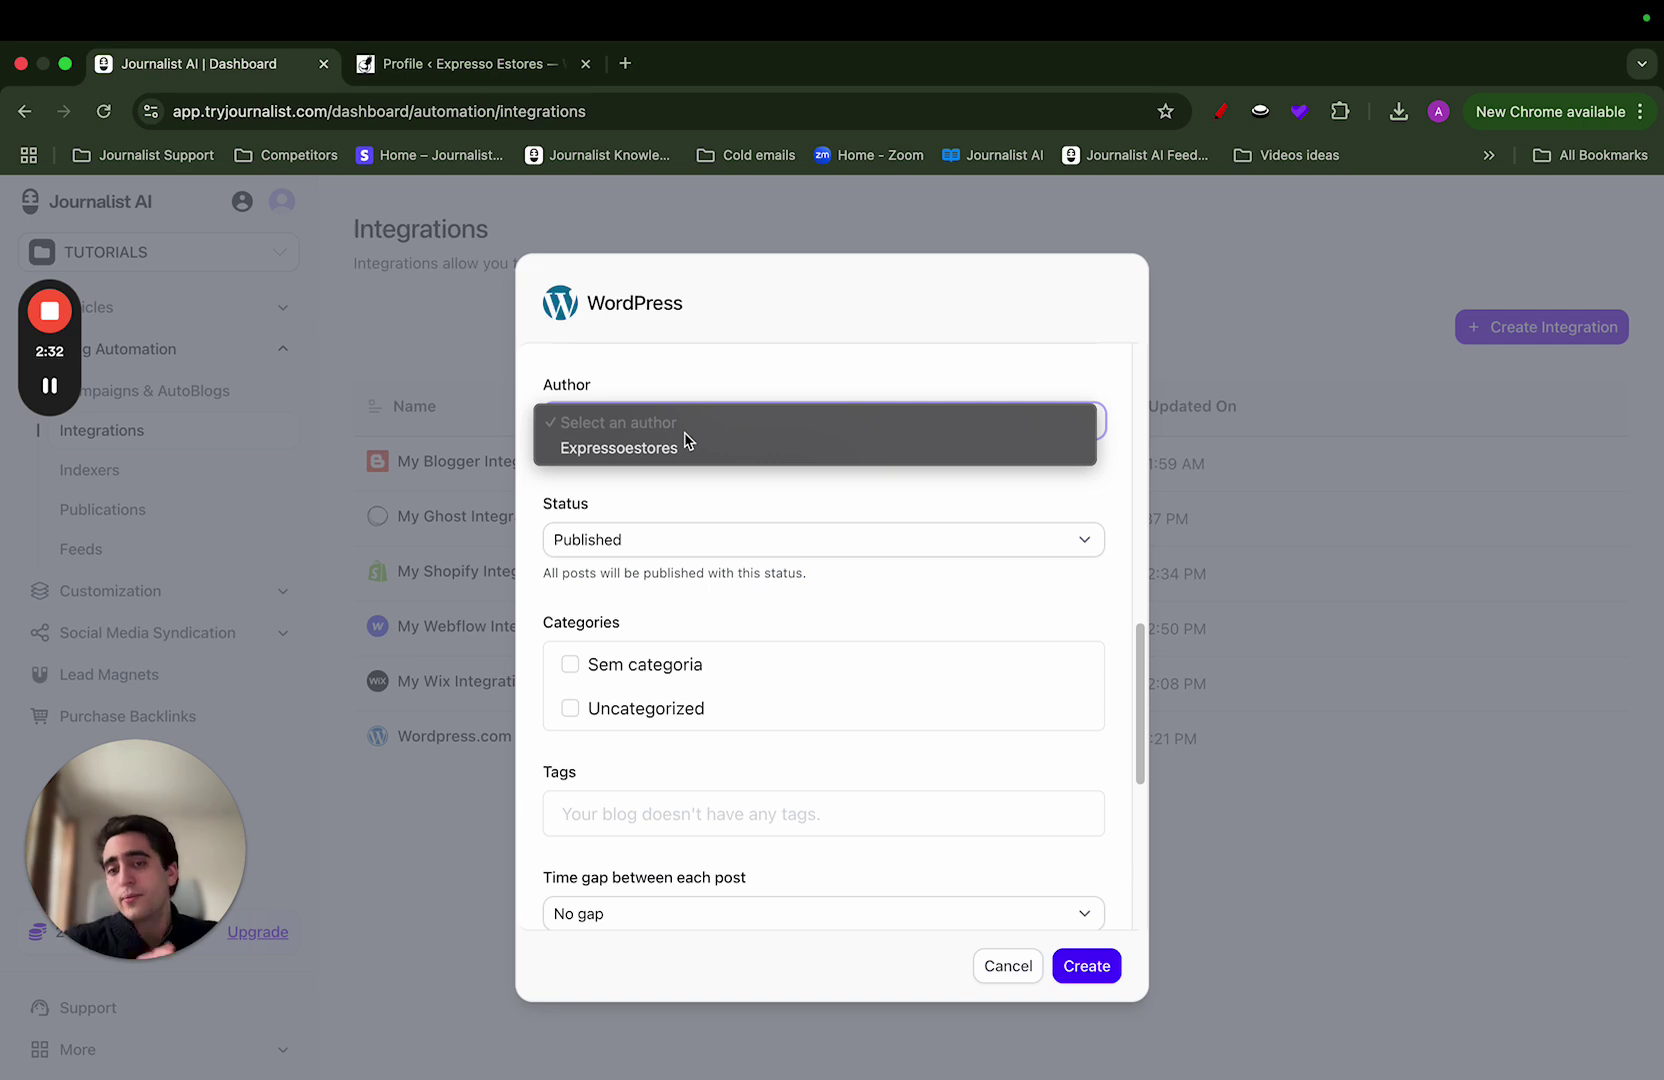
pyautogui.click(682, 446)
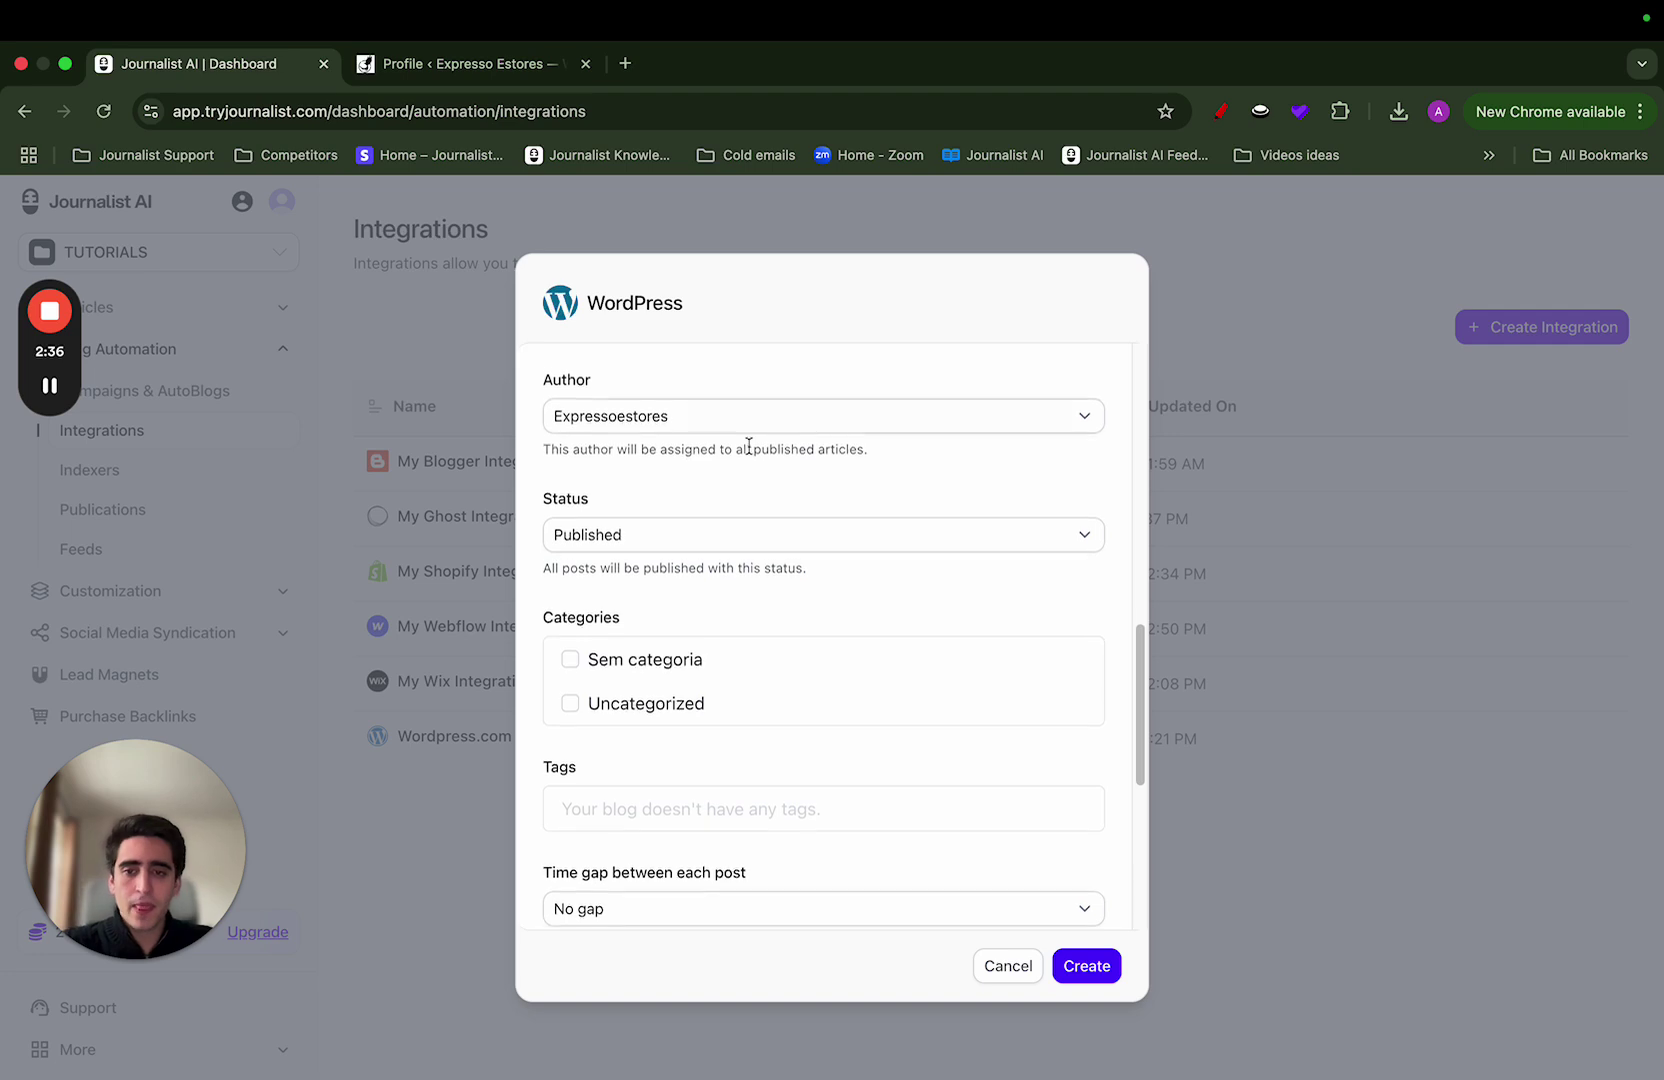
# - Look through the post Status options and choose Published
pyautogui.scroll(-1, 775, 487)
pyautogui.scroll(-5, 664, 474)
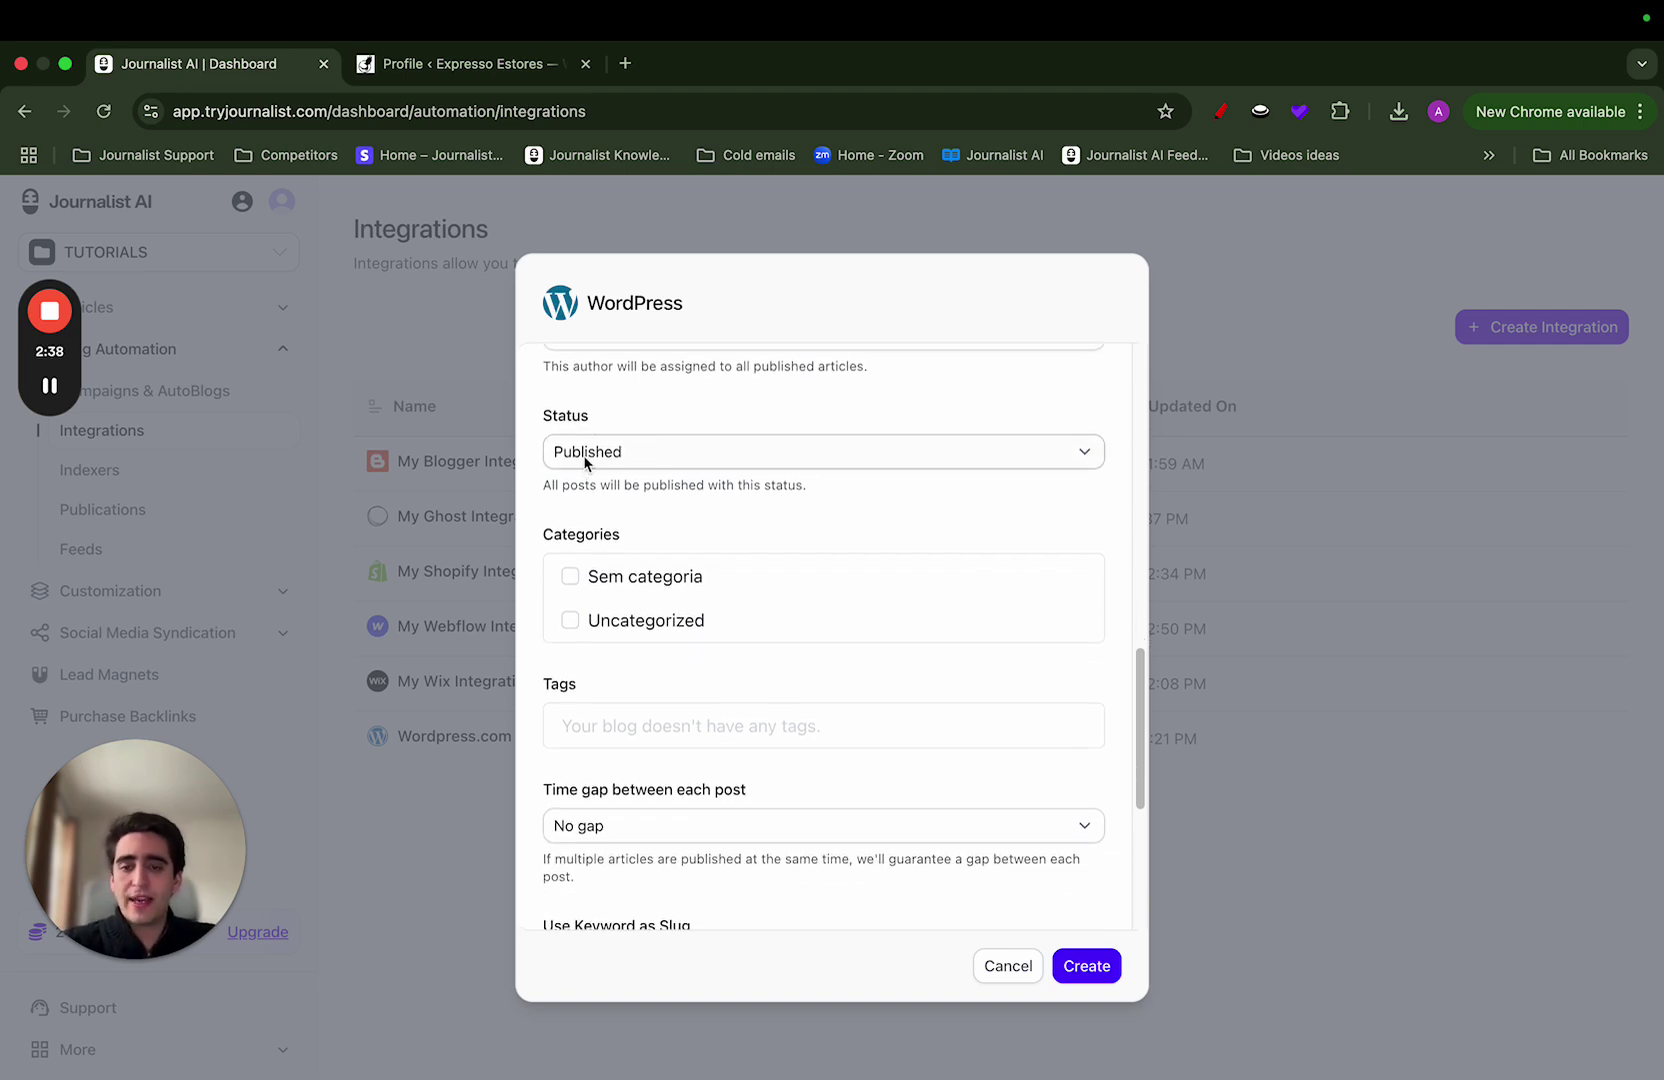
pyautogui.scroll(-2, 611, 395)
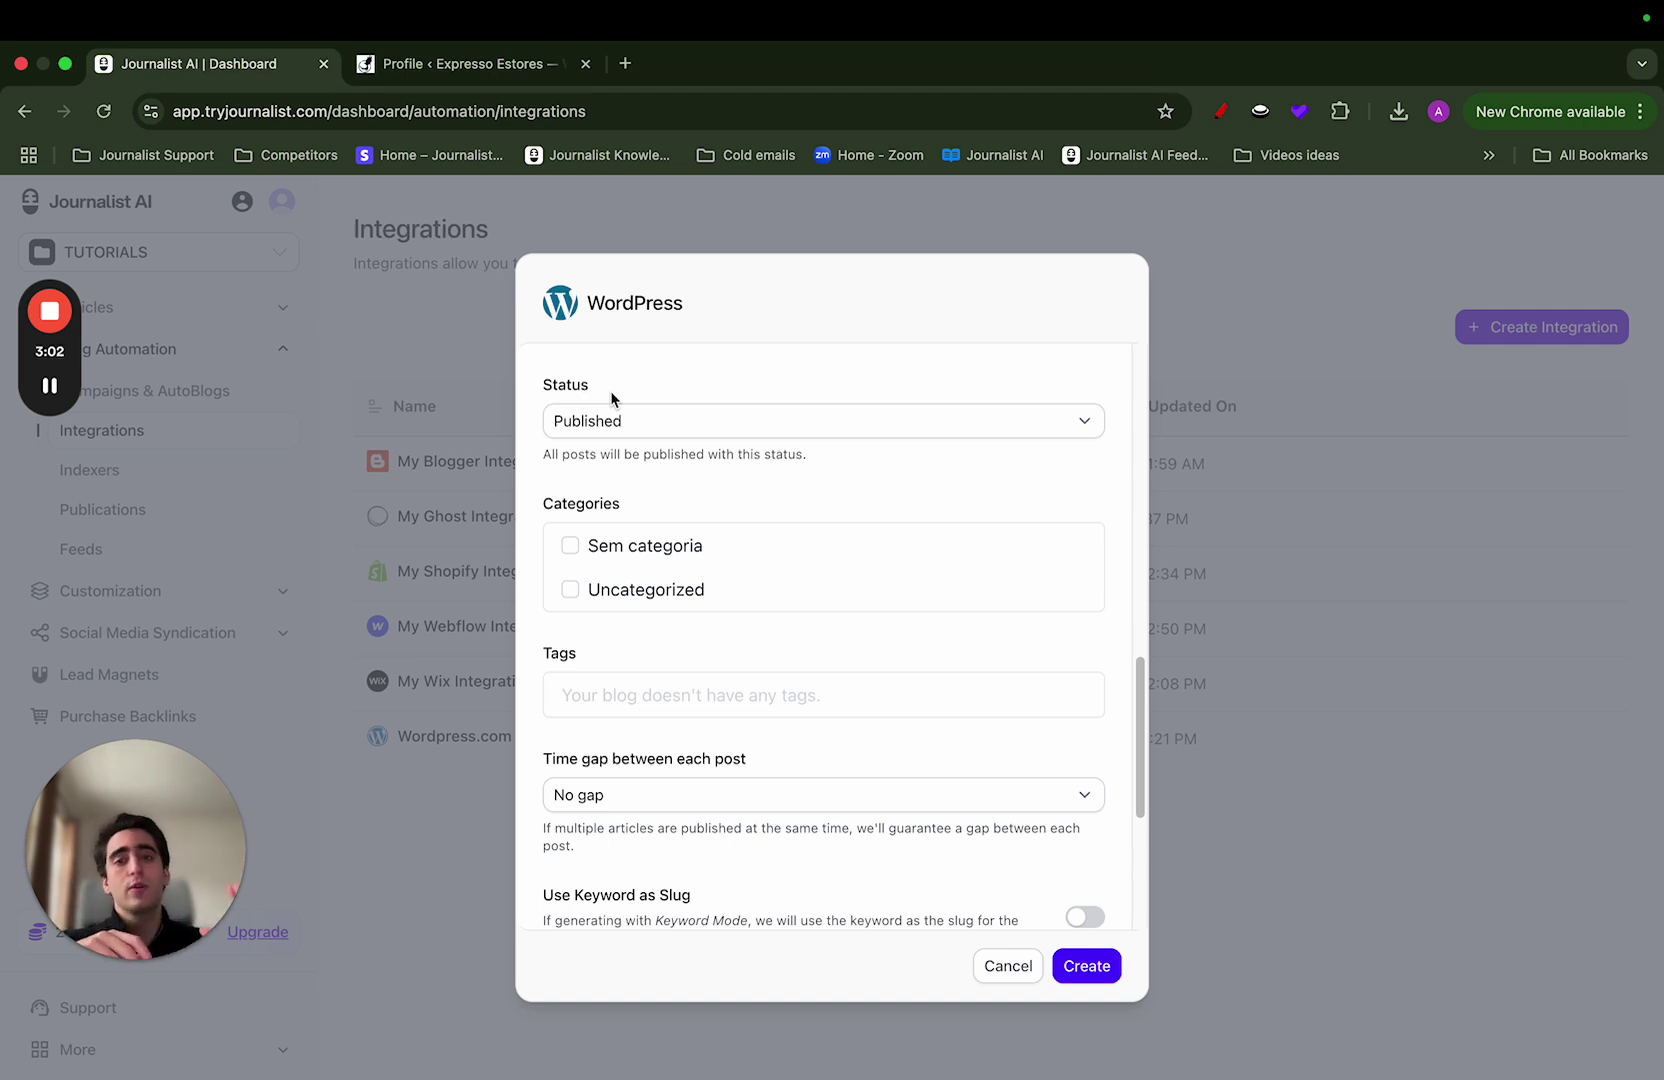
pyautogui.click(616, 427)
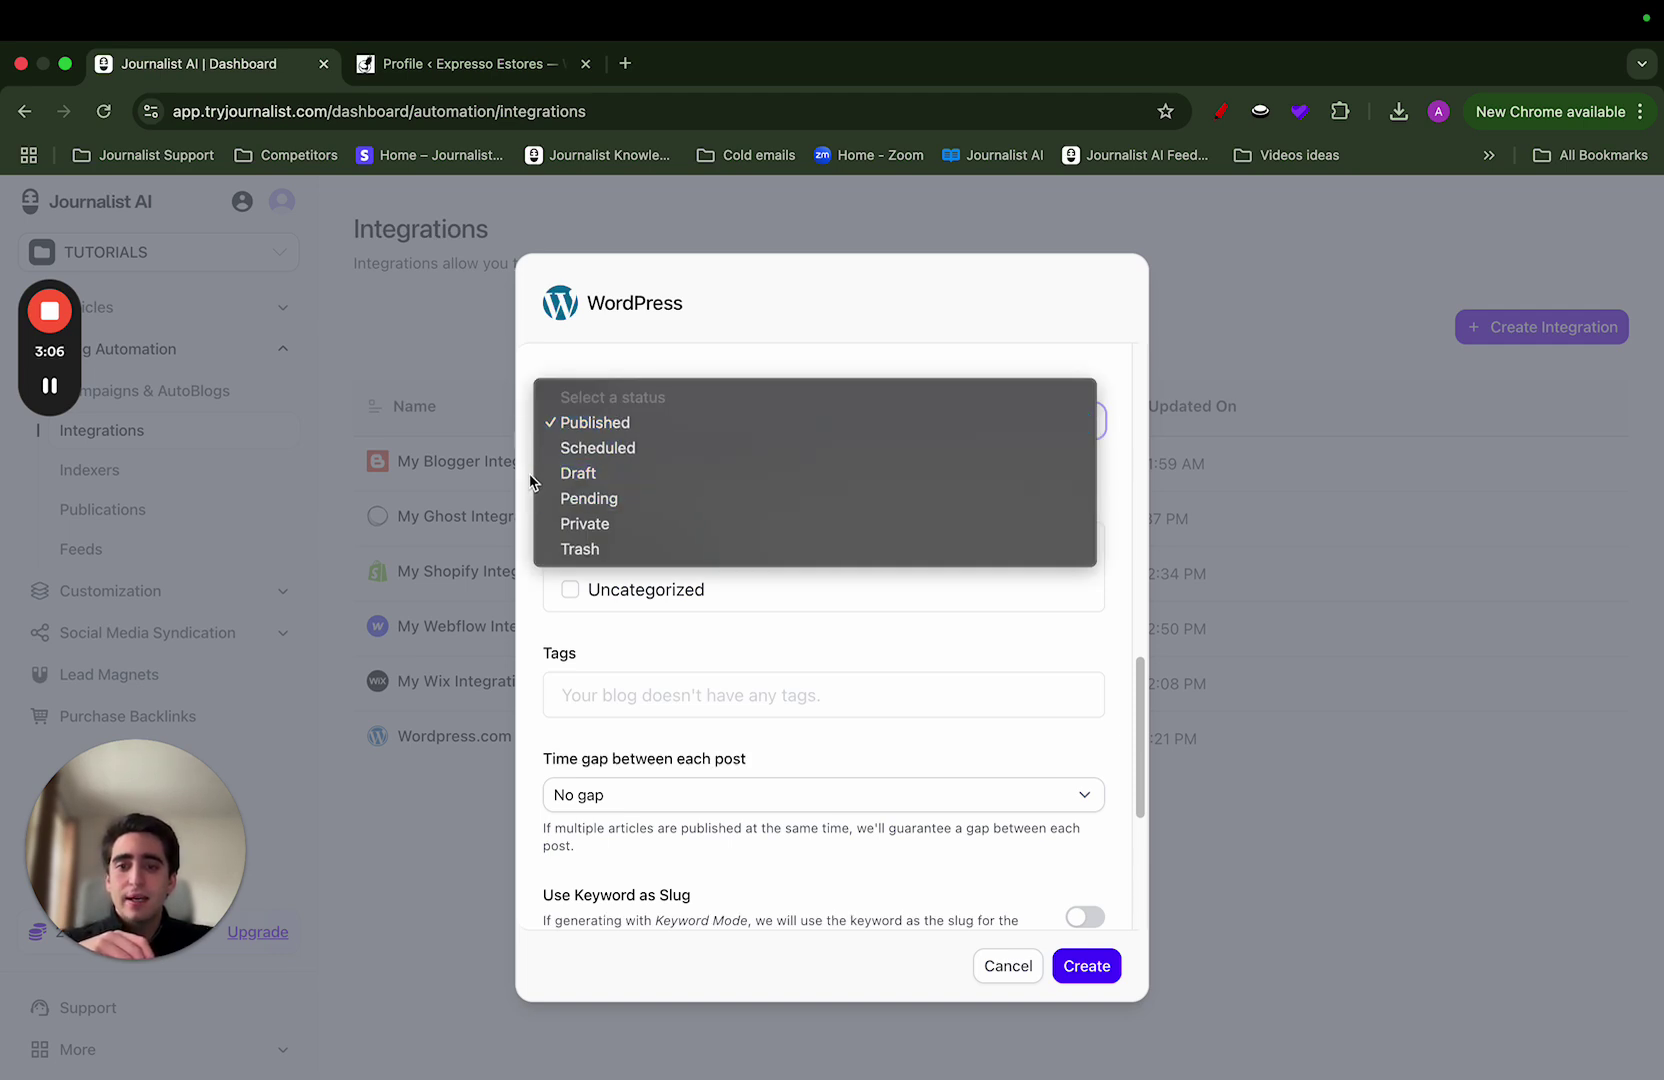
pyautogui.click(665, 425)
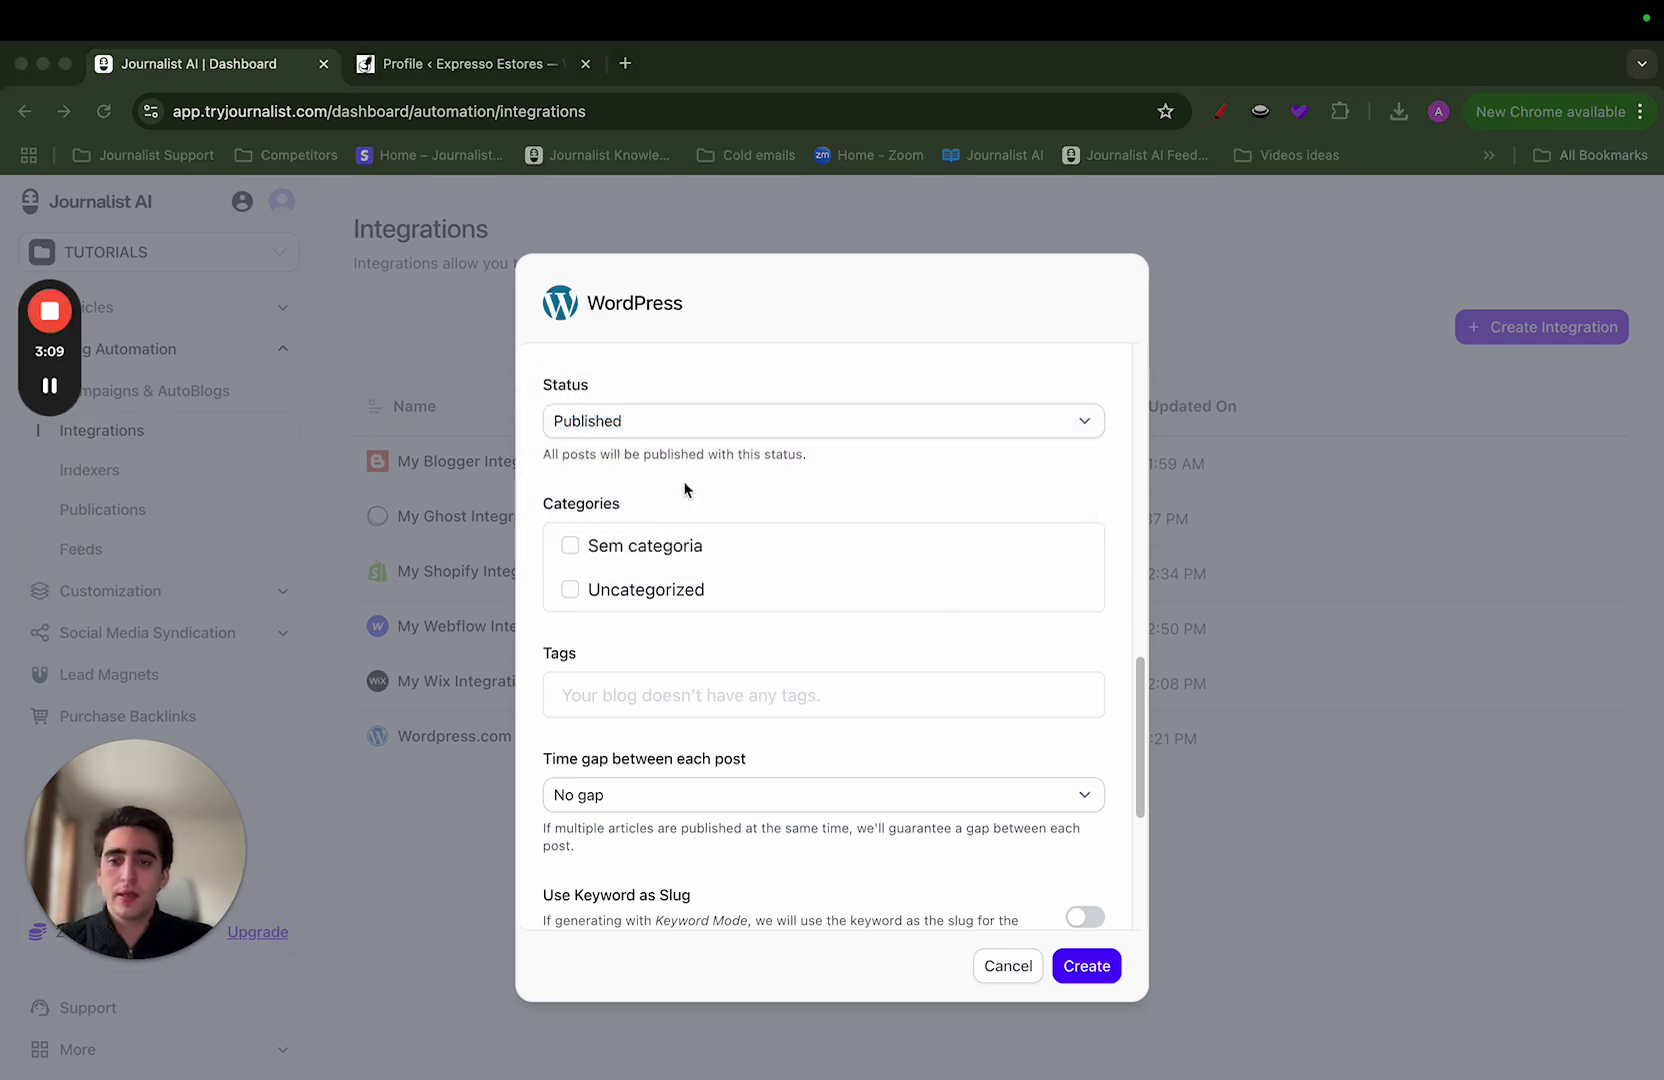
# - Tick the Sem categoria category for the posts and clear it again
pyautogui.scroll(1, 638, 519)
pyautogui.scroll(1, 638, 519)
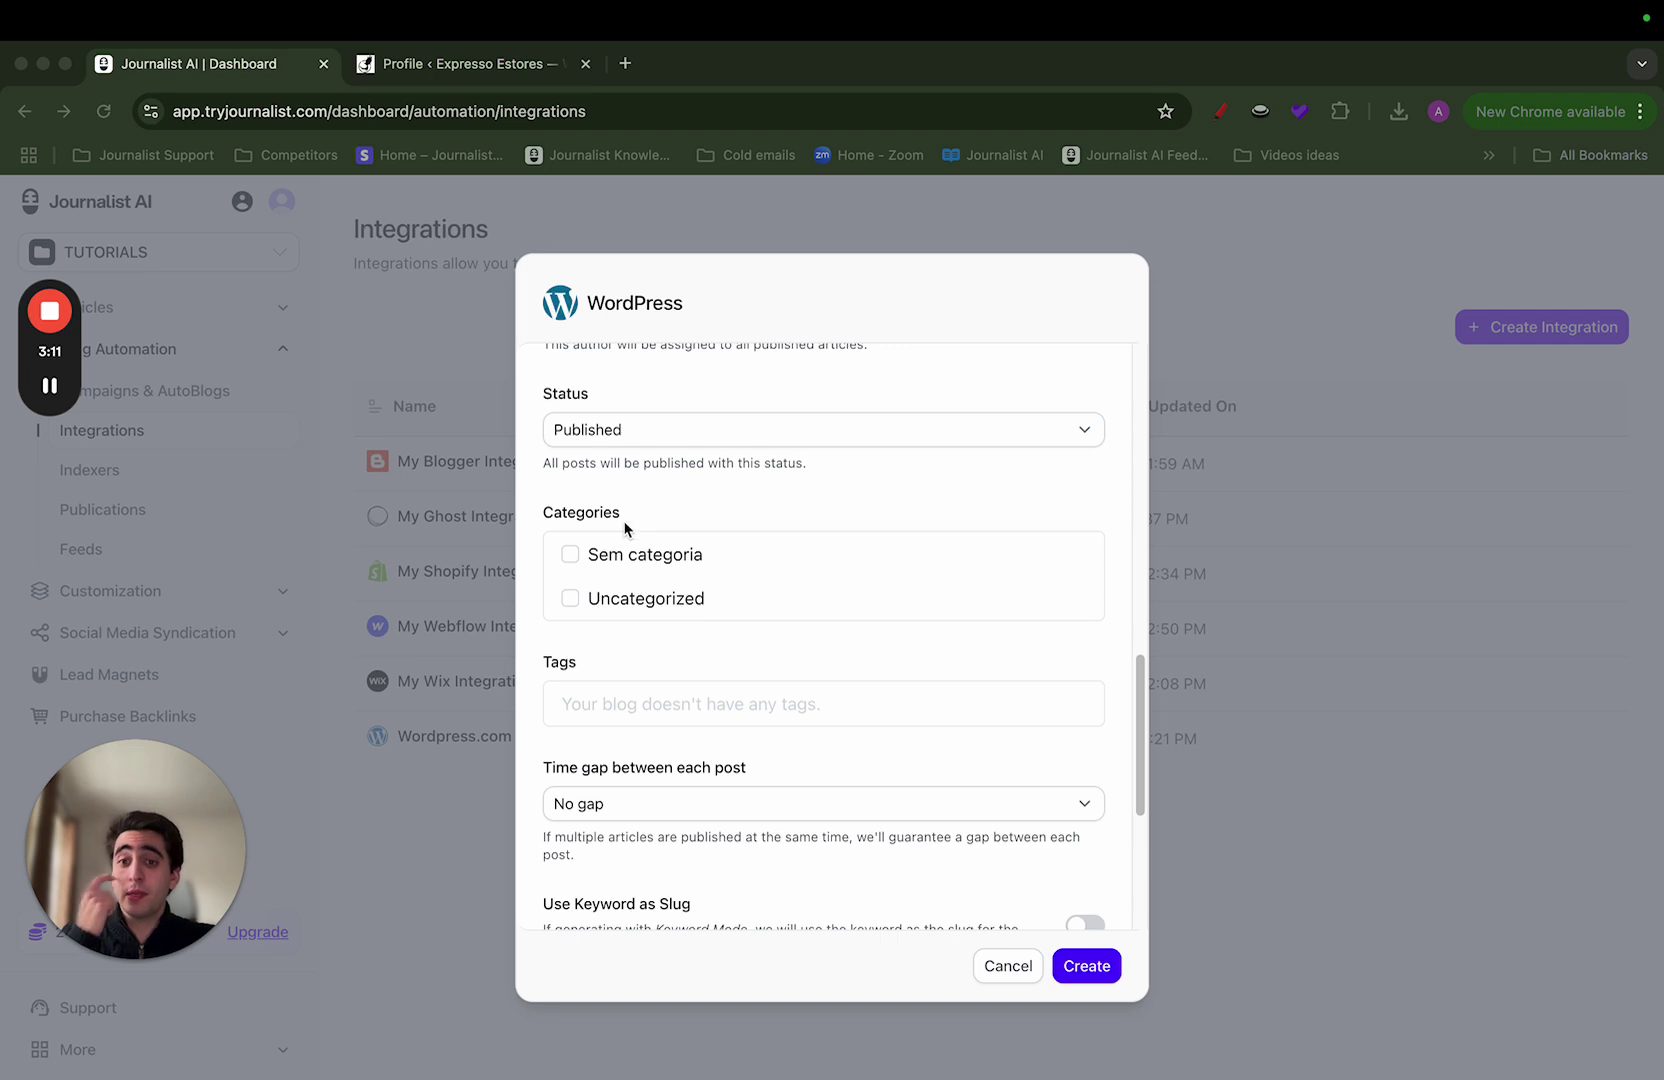
pyautogui.click(620, 528)
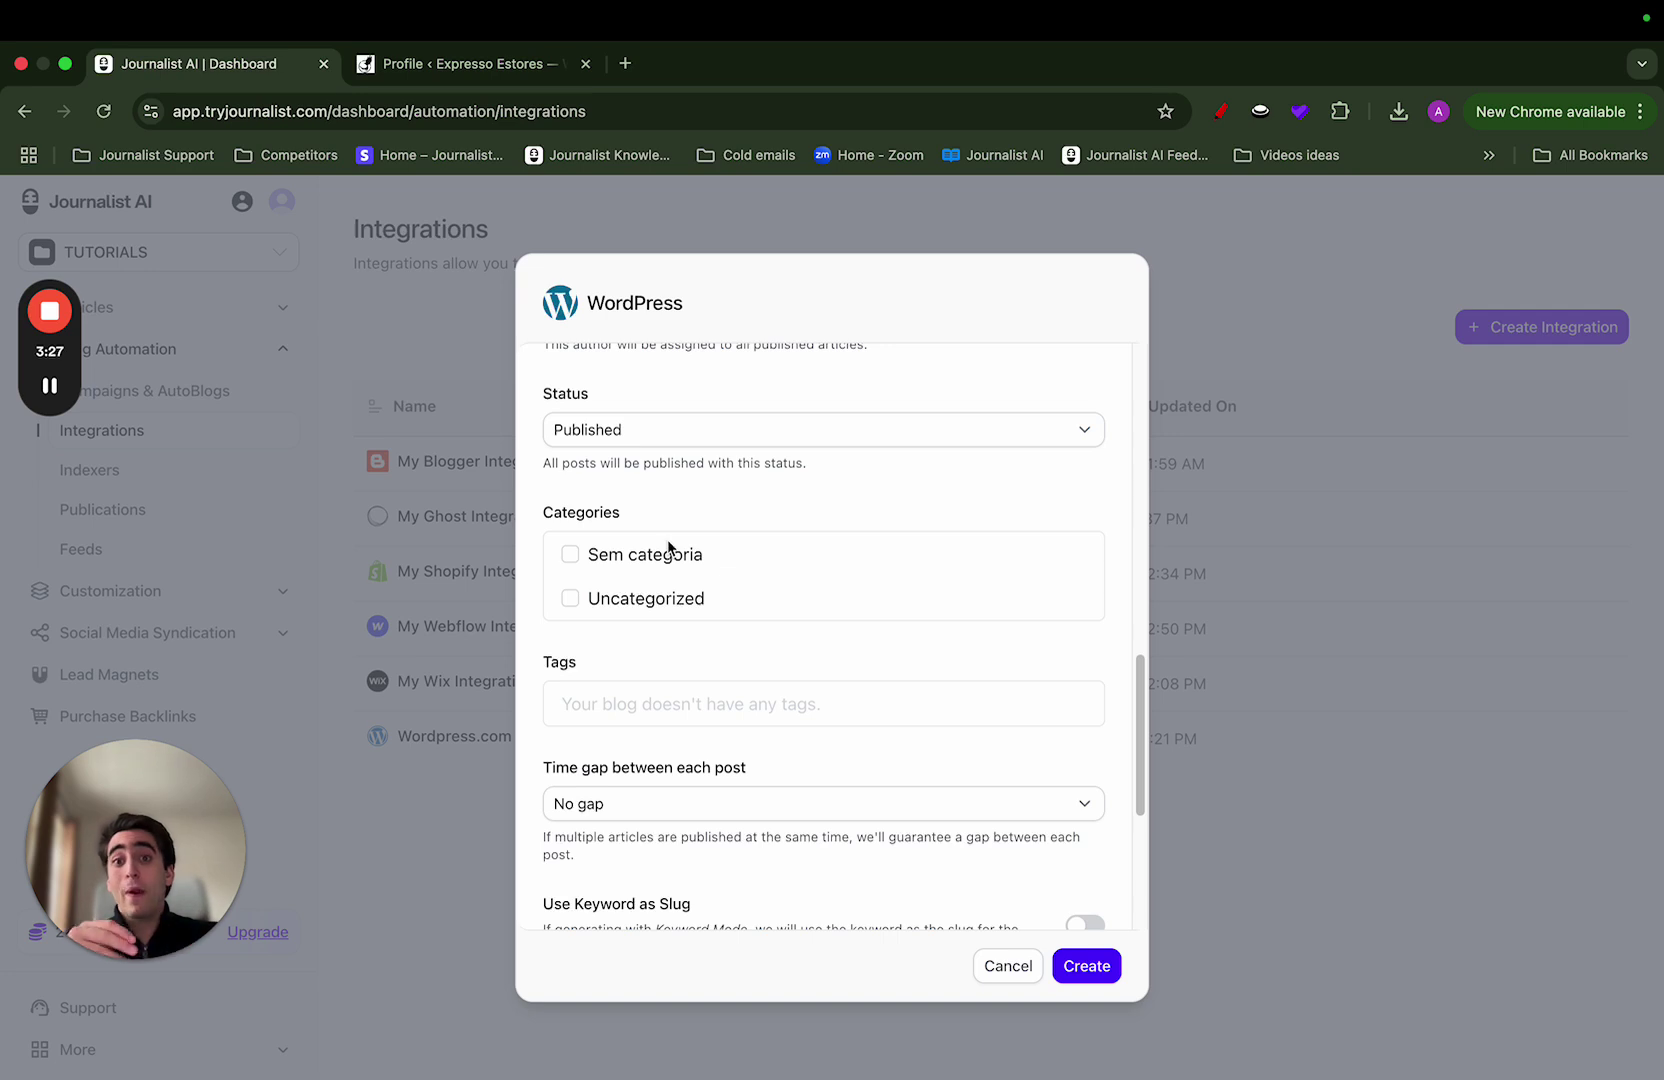
pyautogui.click(569, 554)
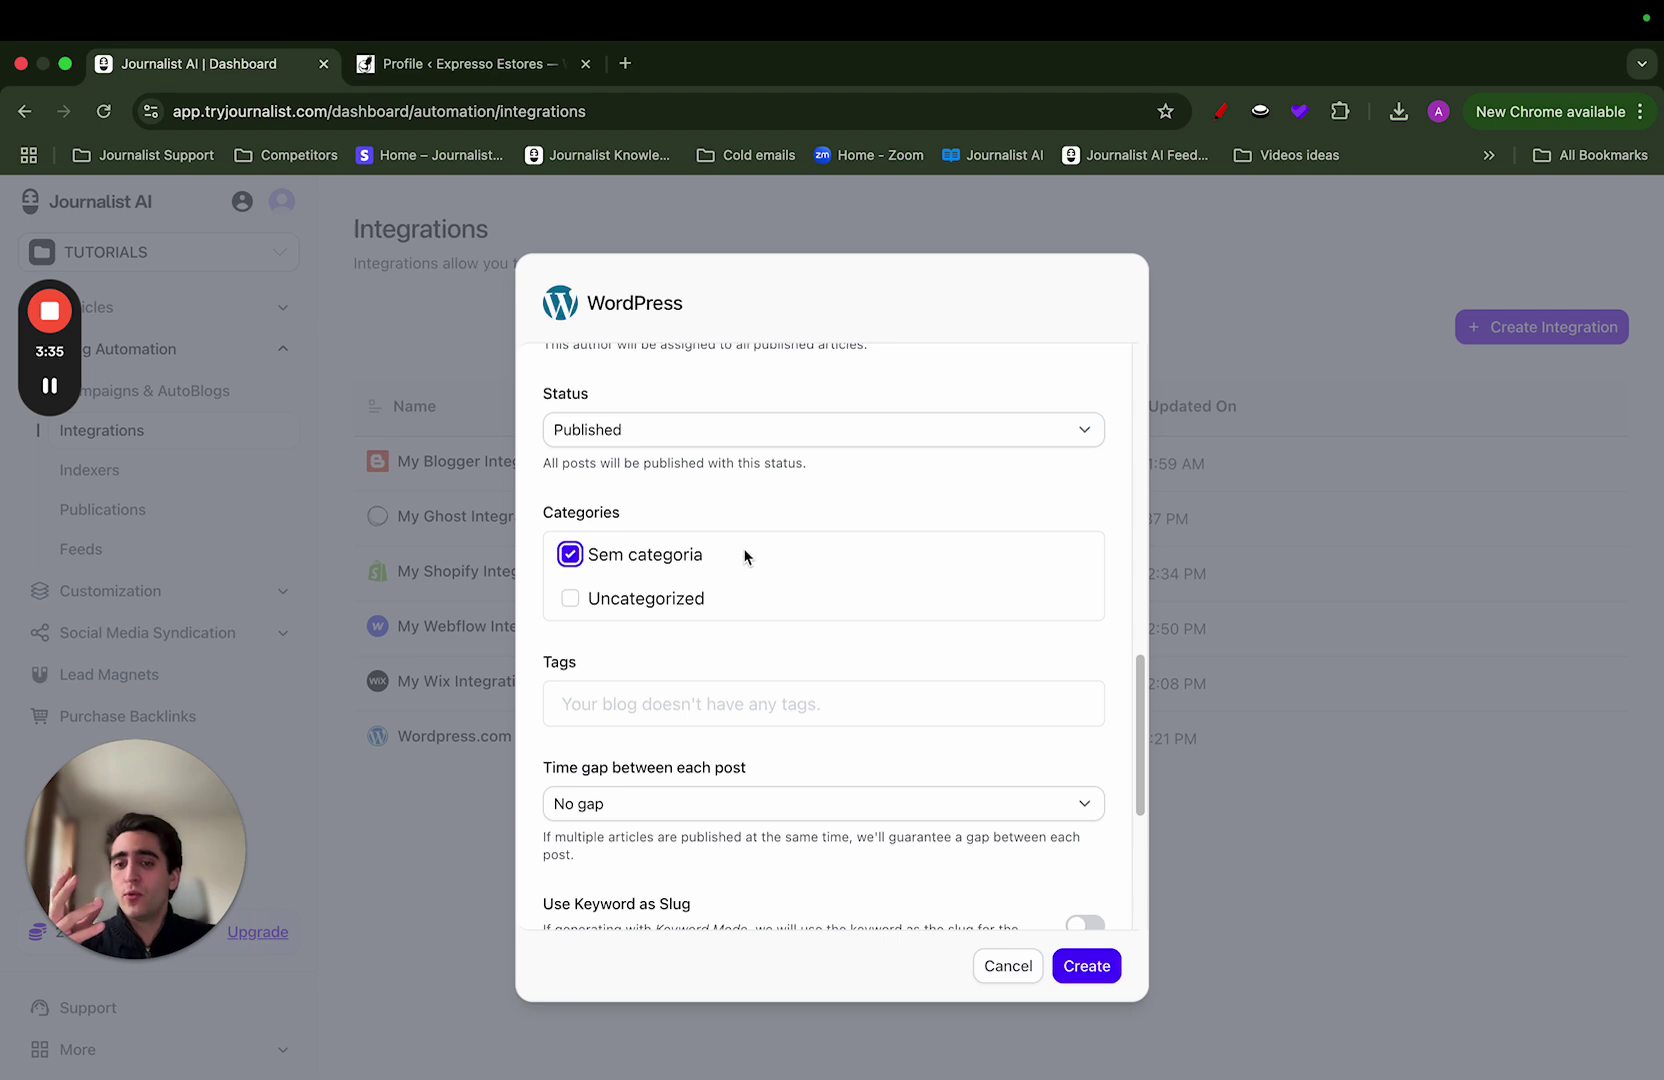
pyautogui.moveTo(741, 554); pyautogui.dragTo(569, 552)
pyautogui.moveTo(694, 556); pyautogui.dragTo(573, 558)
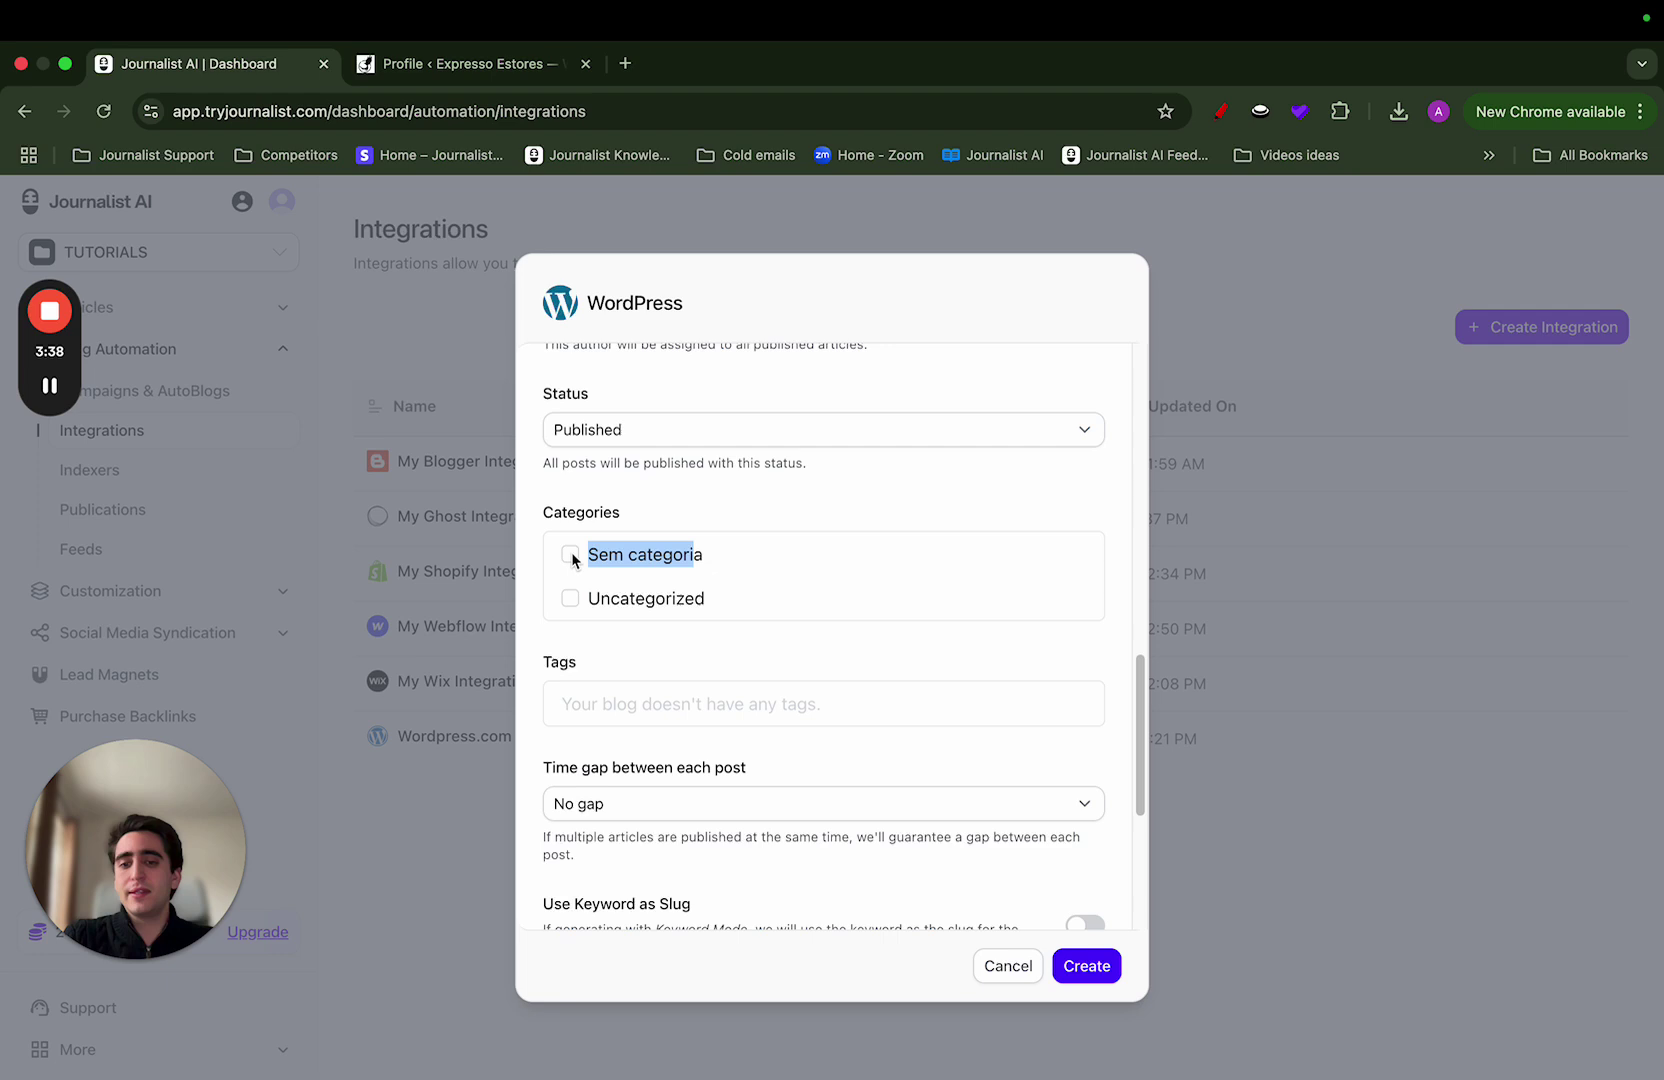
pyautogui.click(668, 507)
# - Set the time gap between each post to 15 minutes
pyautogui.scroll(-2, 680, 527)
pyautogui.scroll(-4, 690, 530)
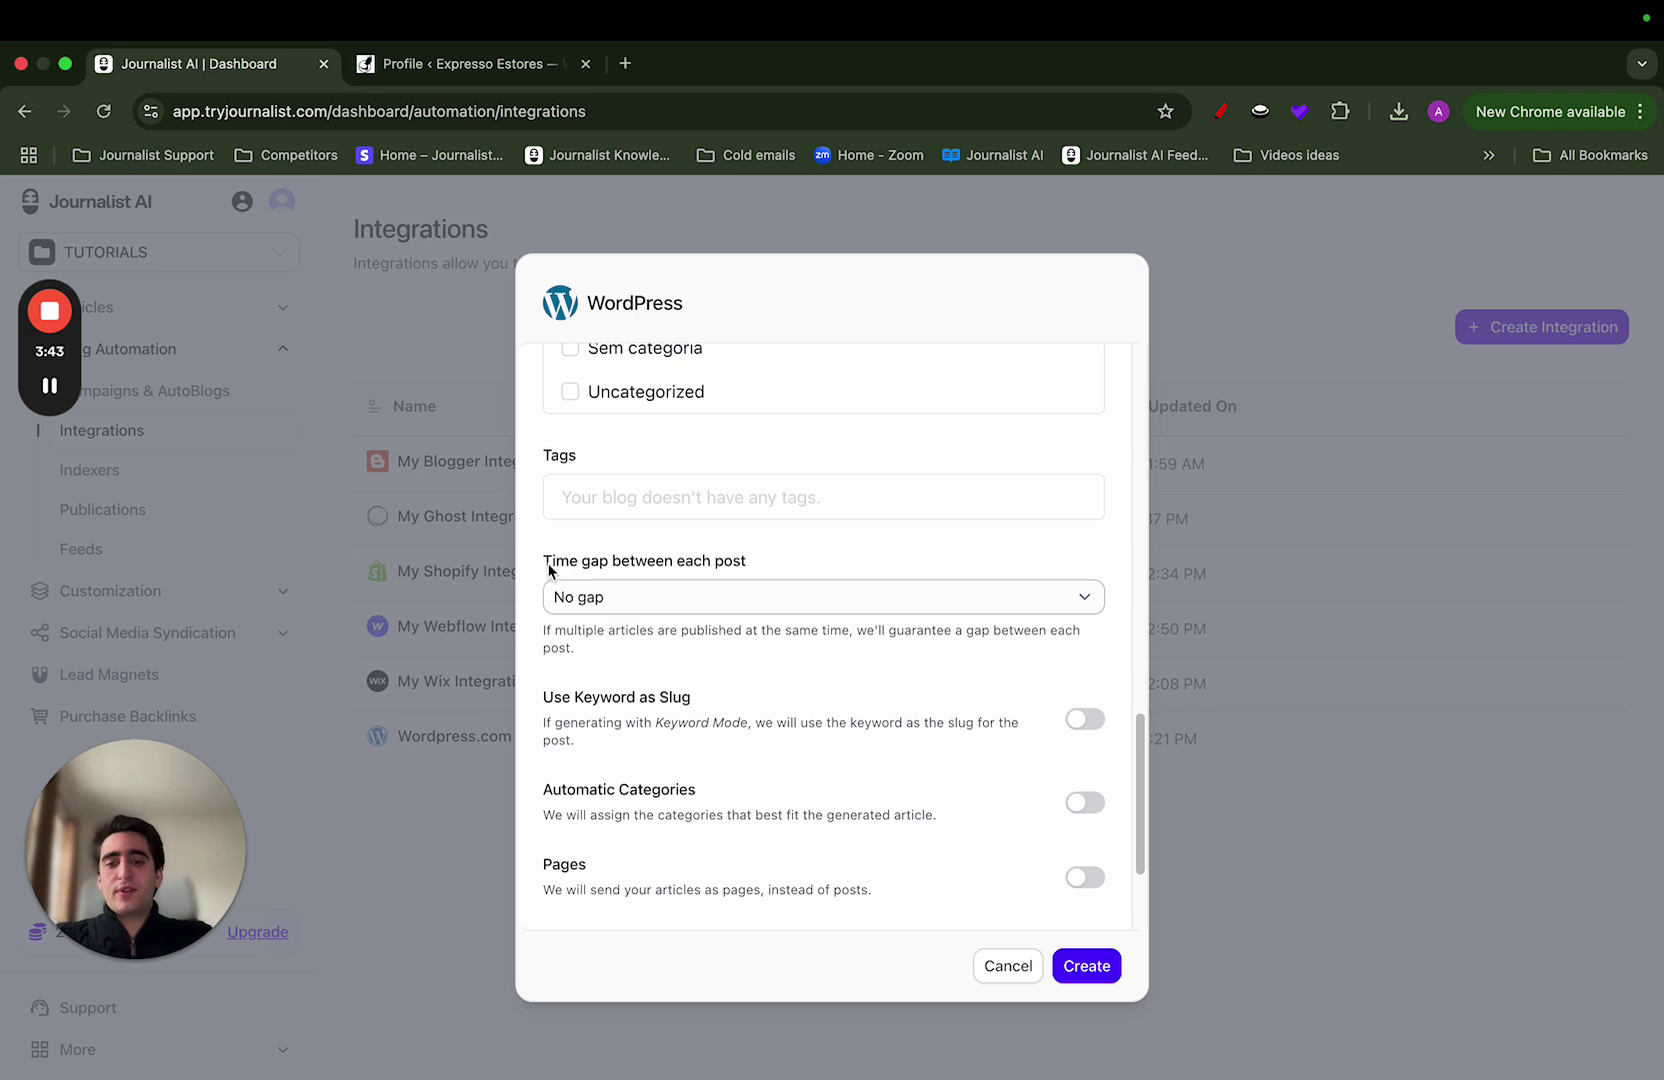
pyautogui.moveTo(547, 563); pyautogui.dragTo(743, 562)
pyautogui.click(777, 560)
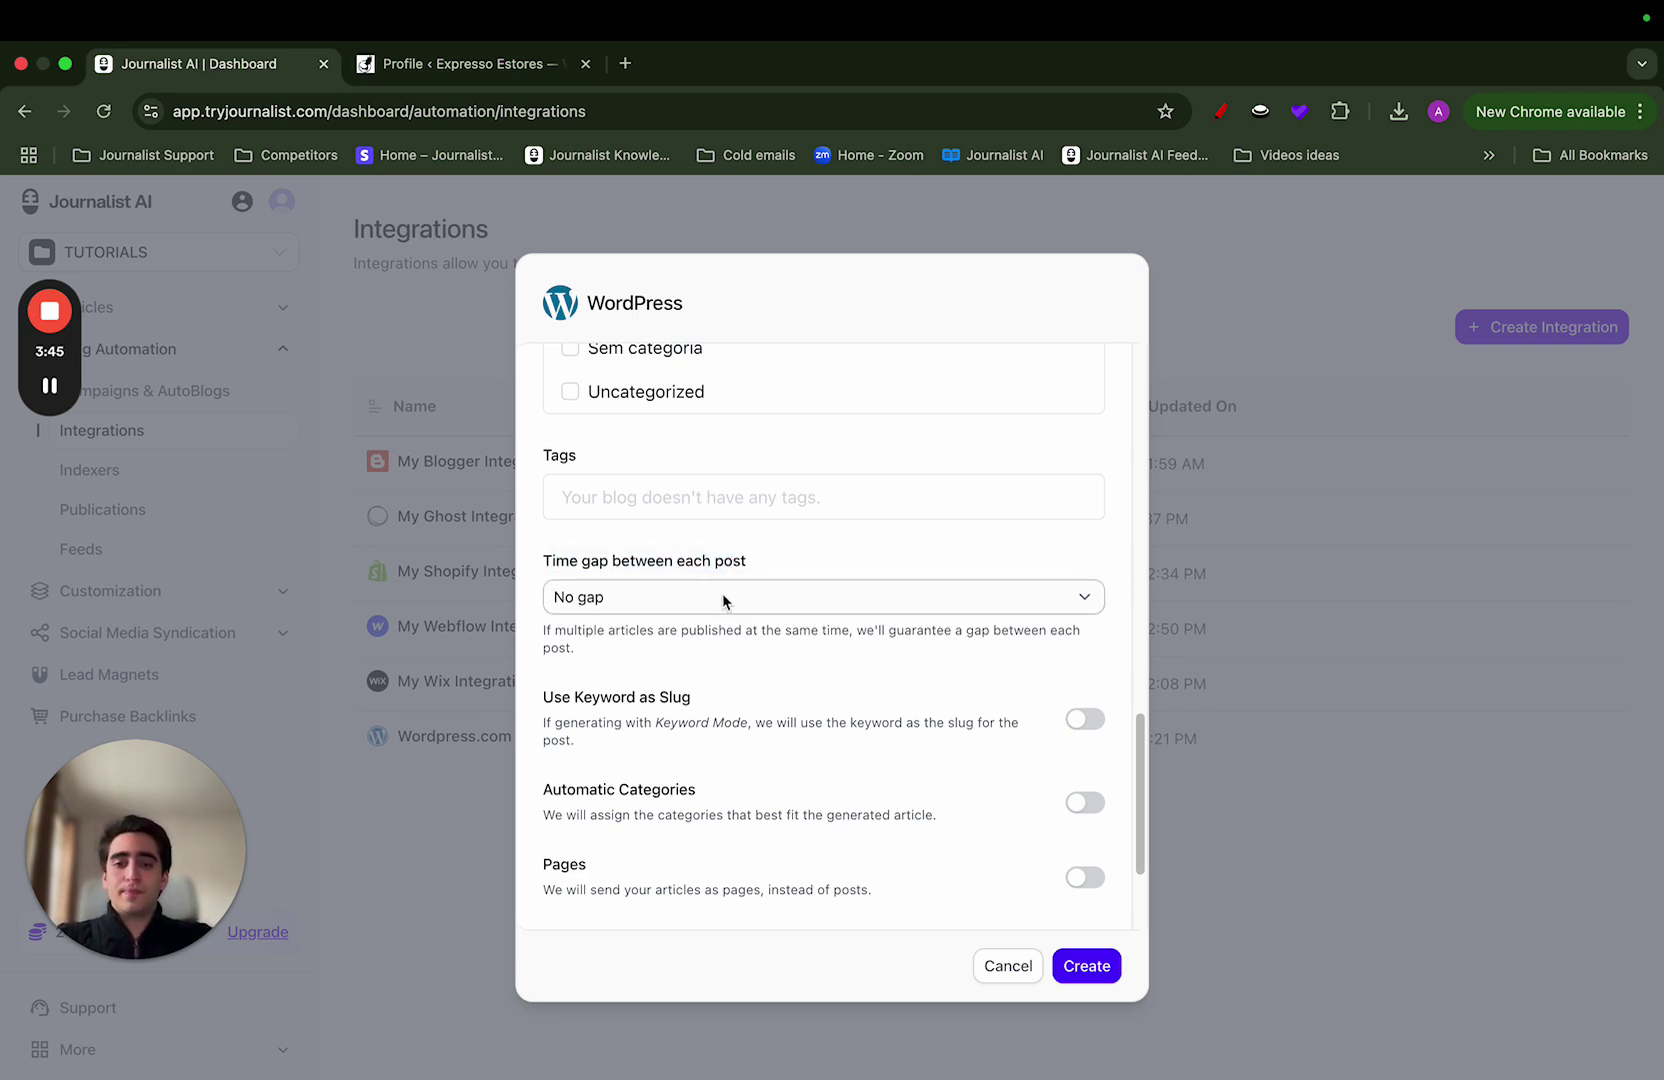
pyautogui.click(722, 594)
pyautogui.click(752, 550)
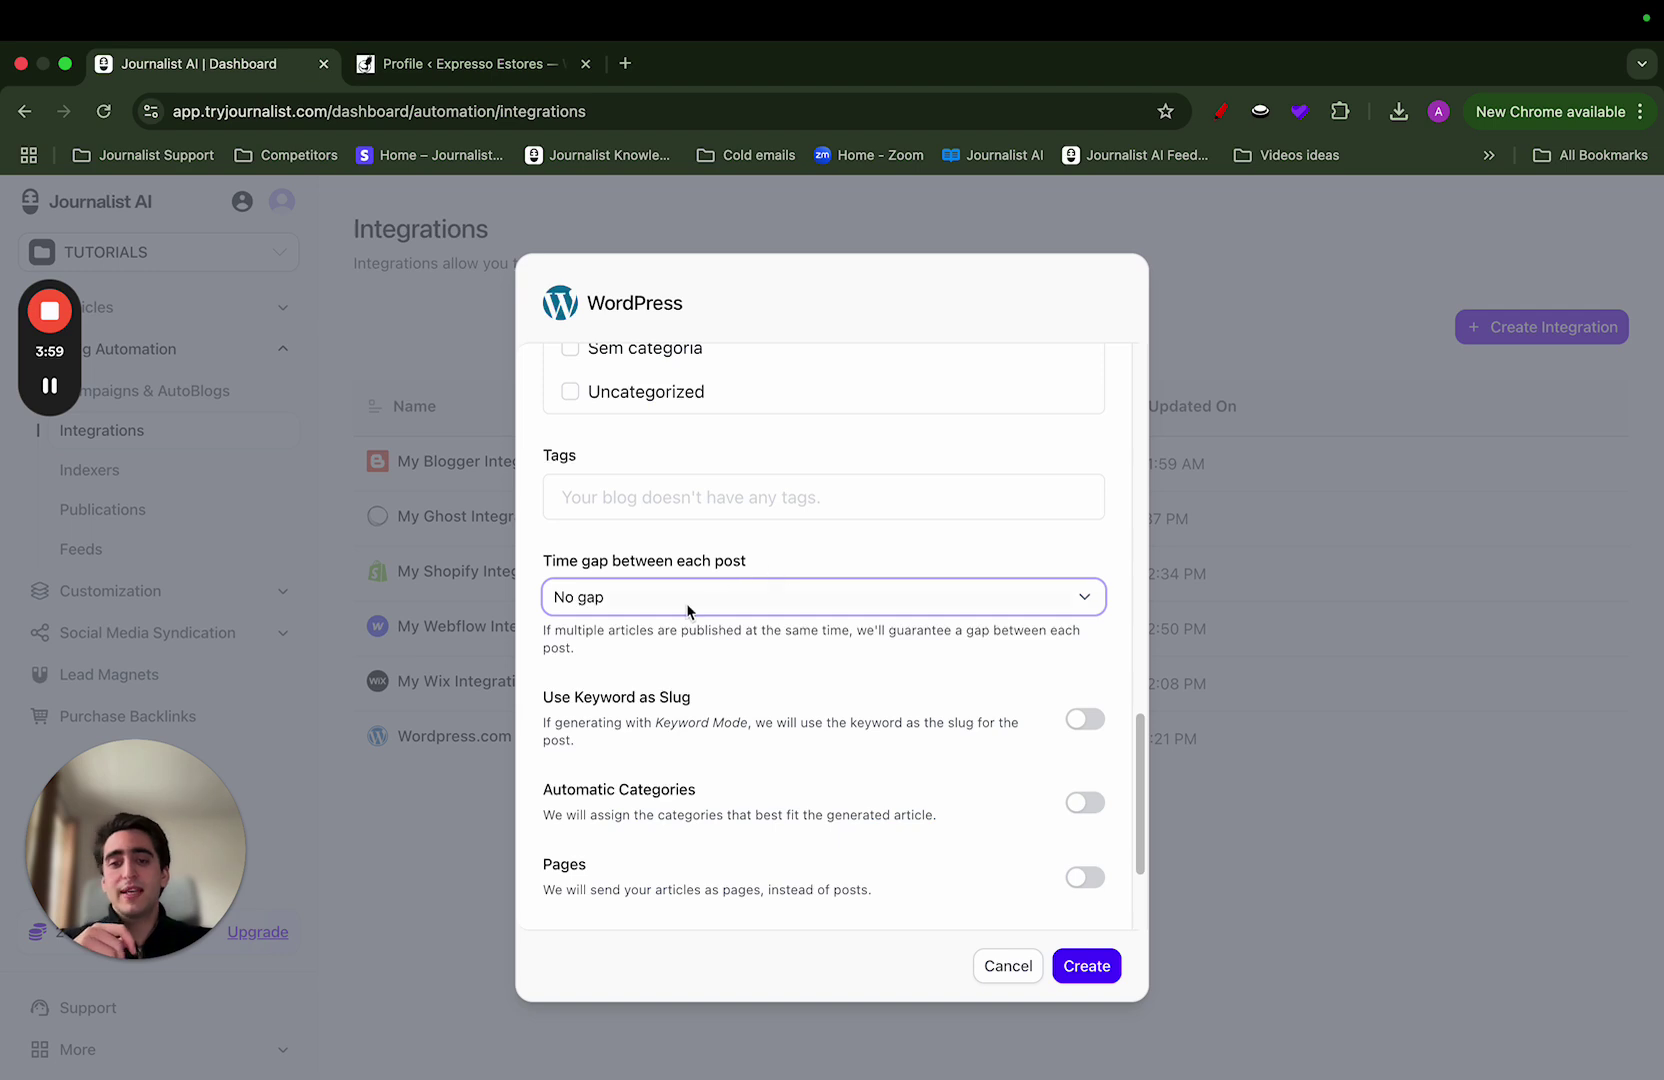
pyautogui.click(686, 603)
pyautogui.click(645, 630)
pyautogui.click(731, 540)
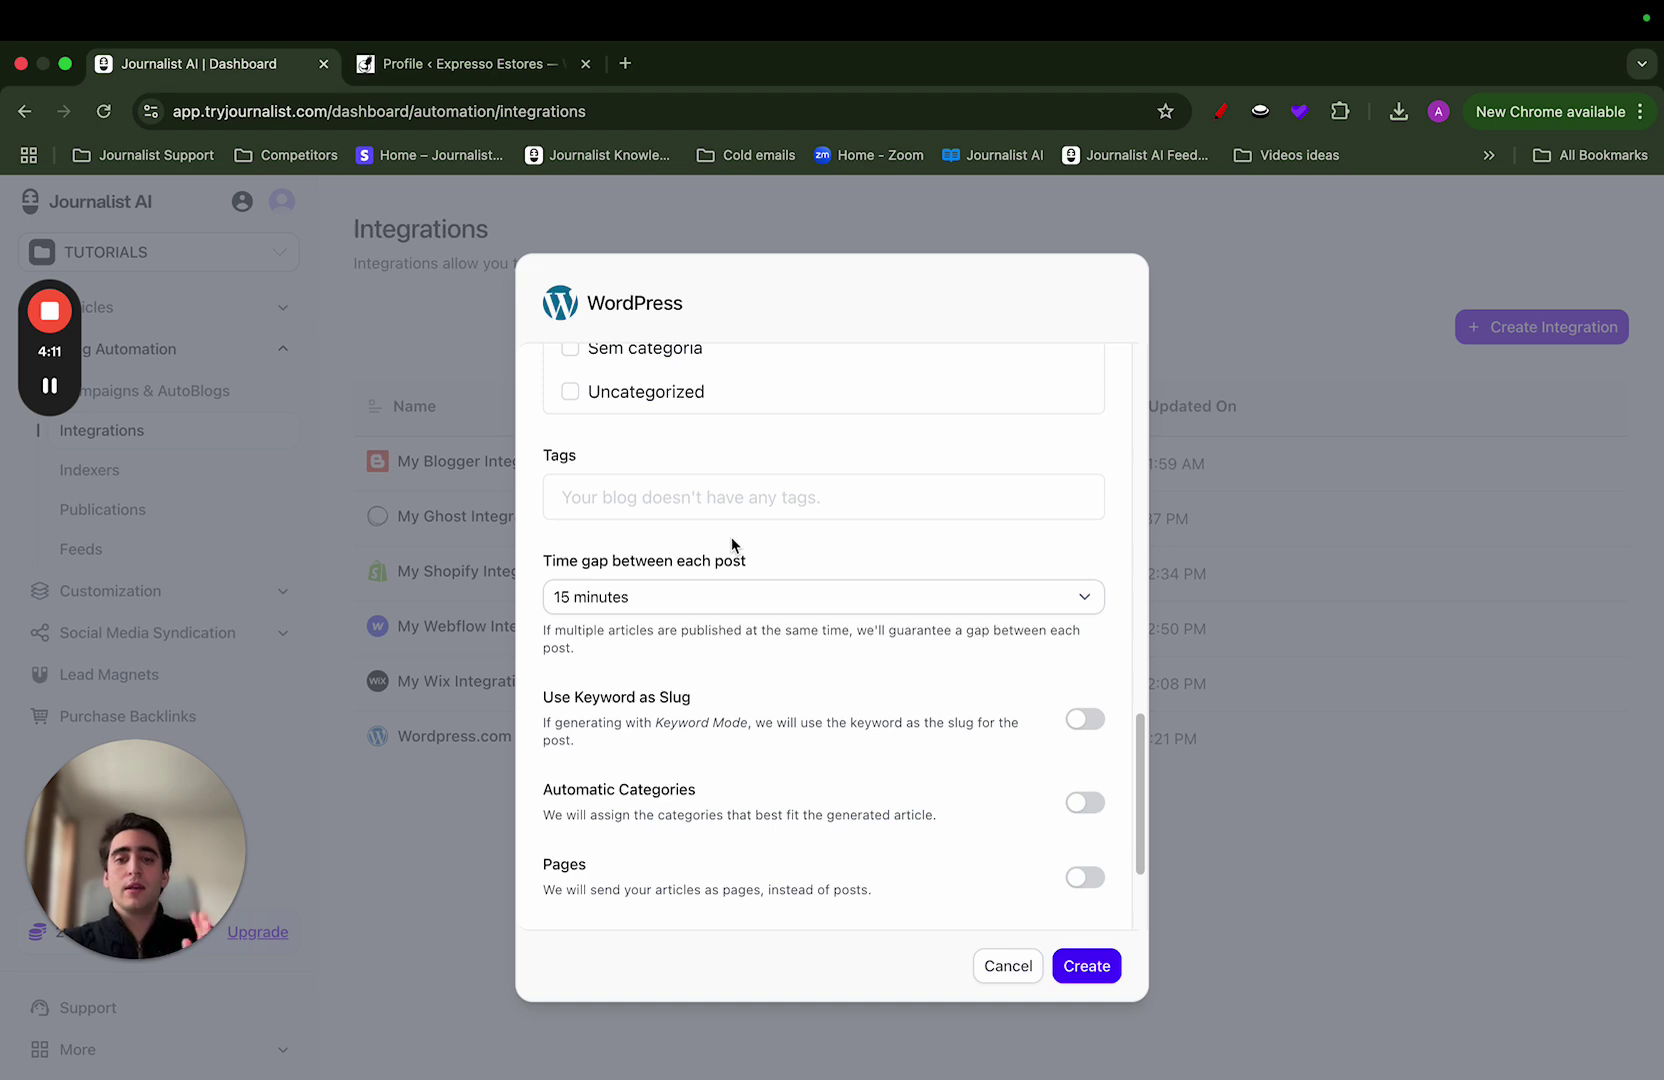
# - Set the time gap between each post to No gap
pyautogui.click(657, 600)
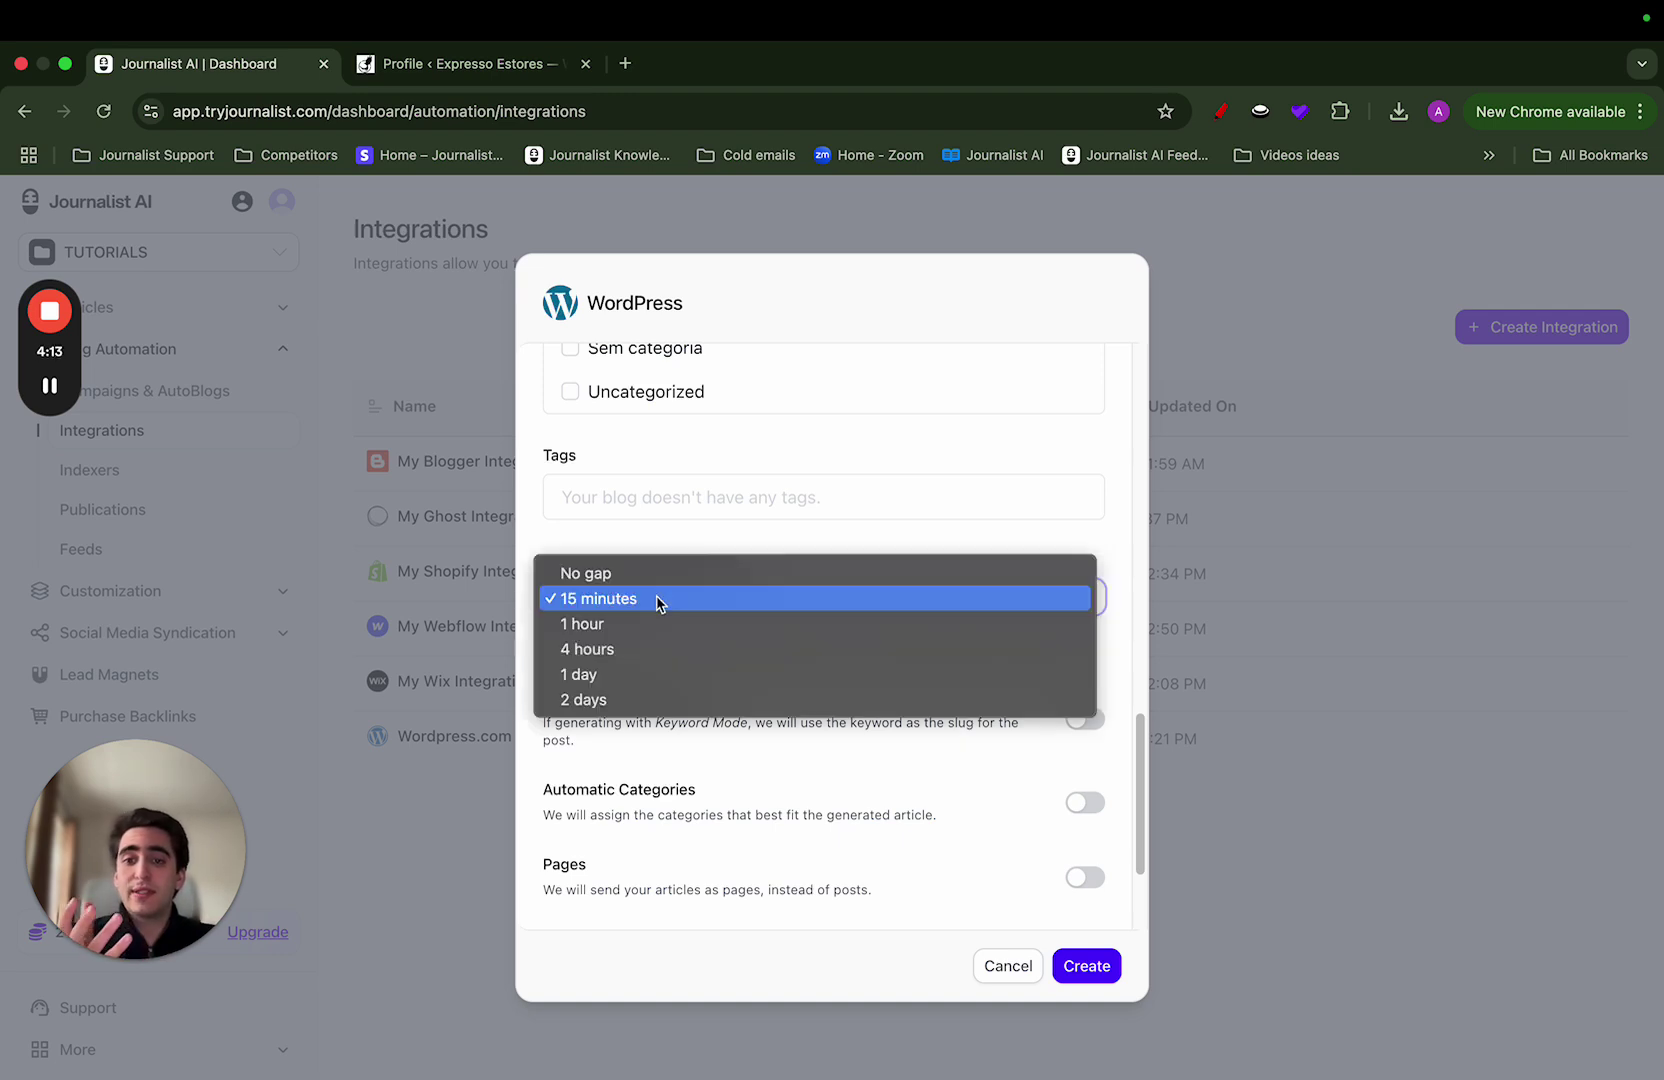
pyautogui.click(575, 573)
pyautogui.scroll(-4, 679, 568)
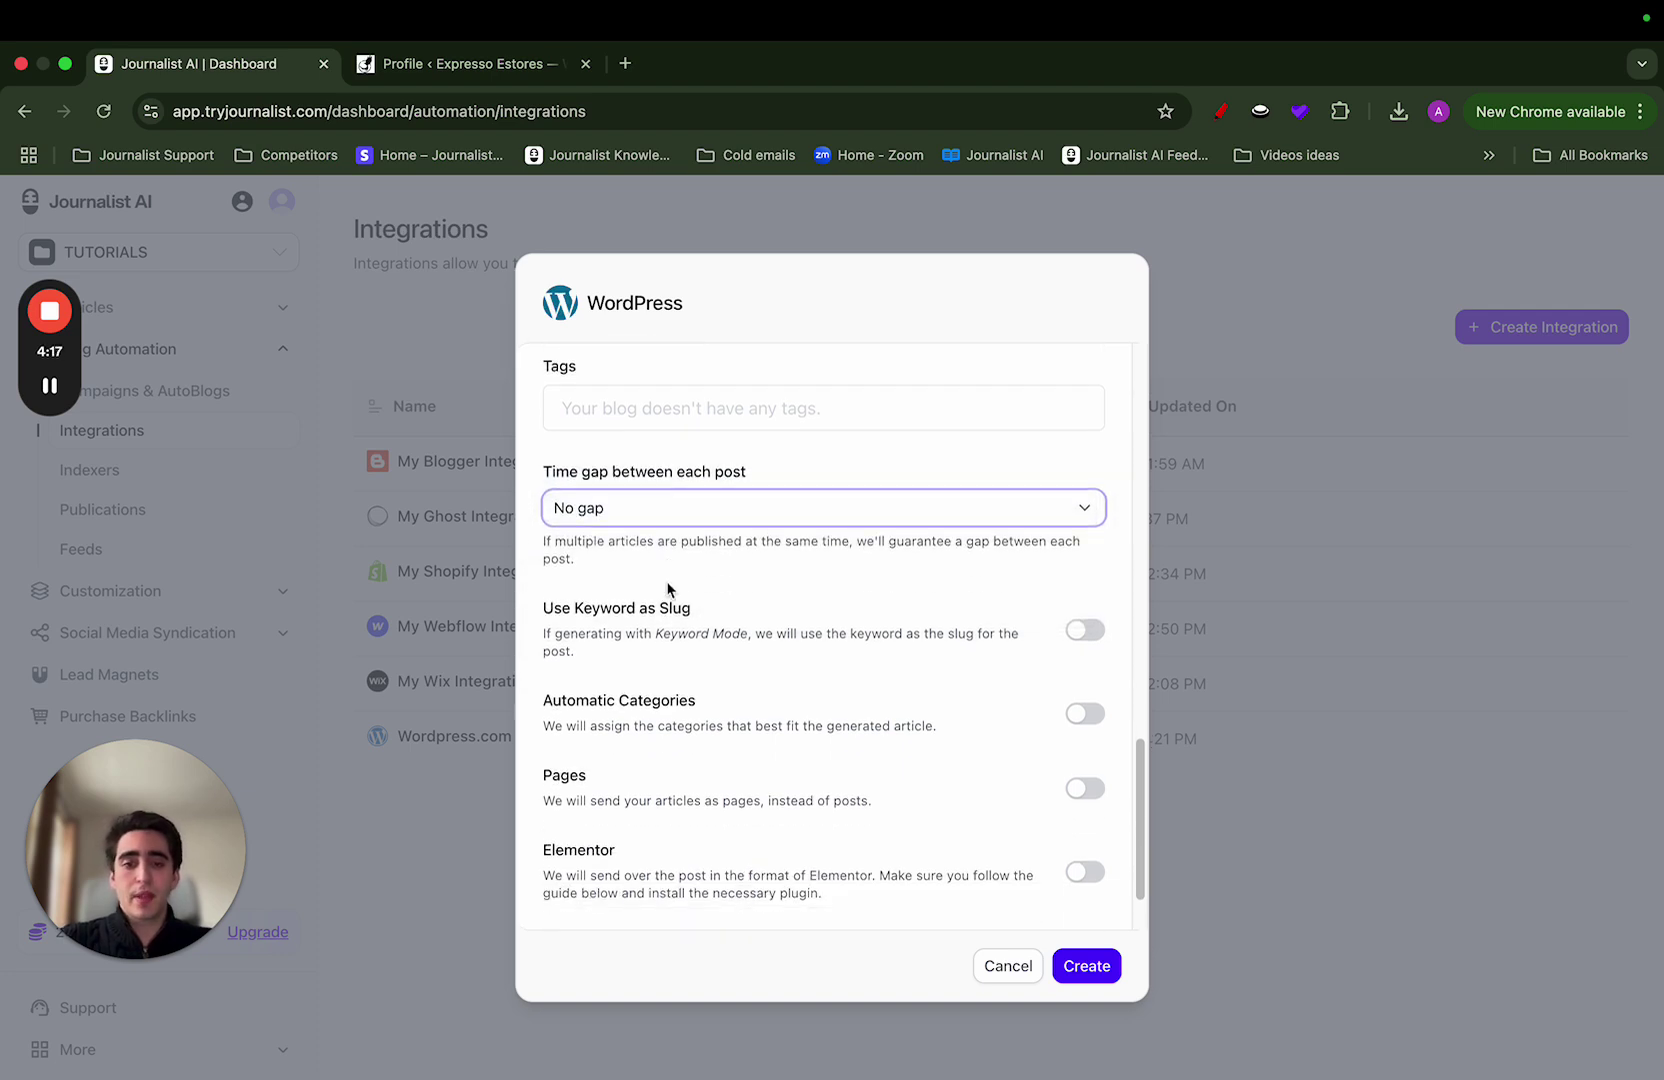
pyautogui.click(738, 514)
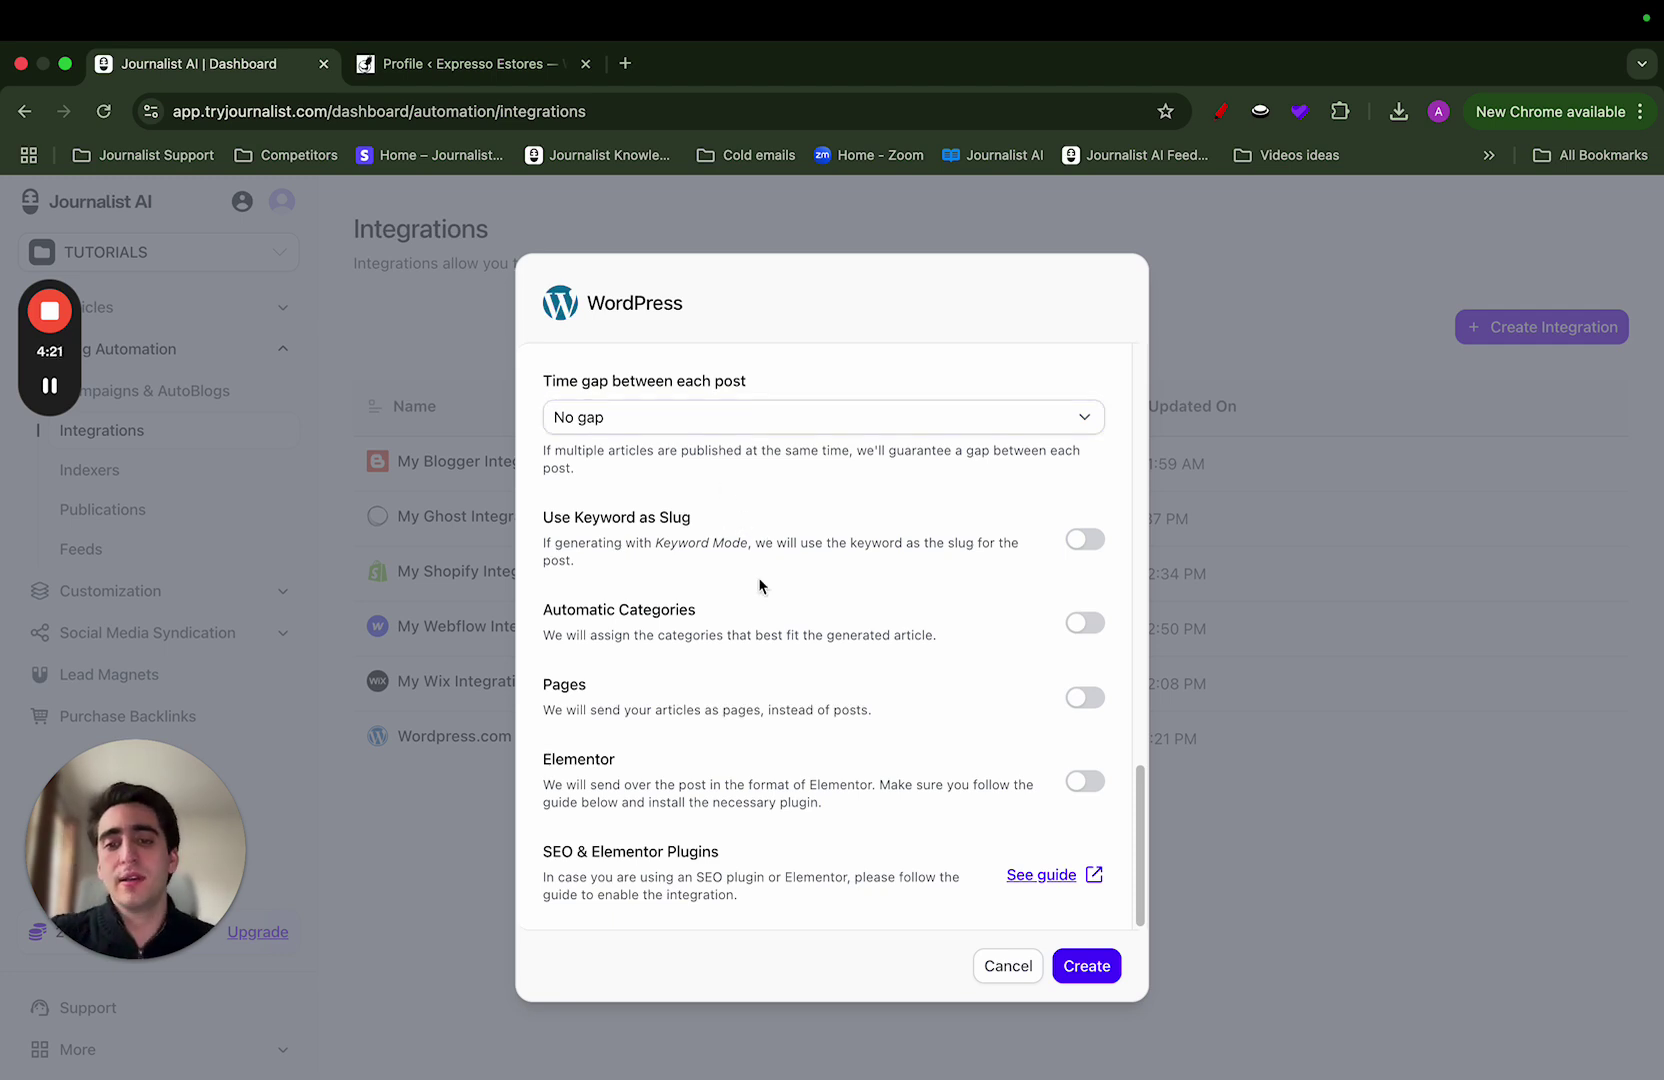
# - Turn on Automatic Categories and the Elementor post format for the integration
pyautogui.moveTo(555, 517); pyautogui.dragTo(728, 517)
pyautogui.click(752, 519)
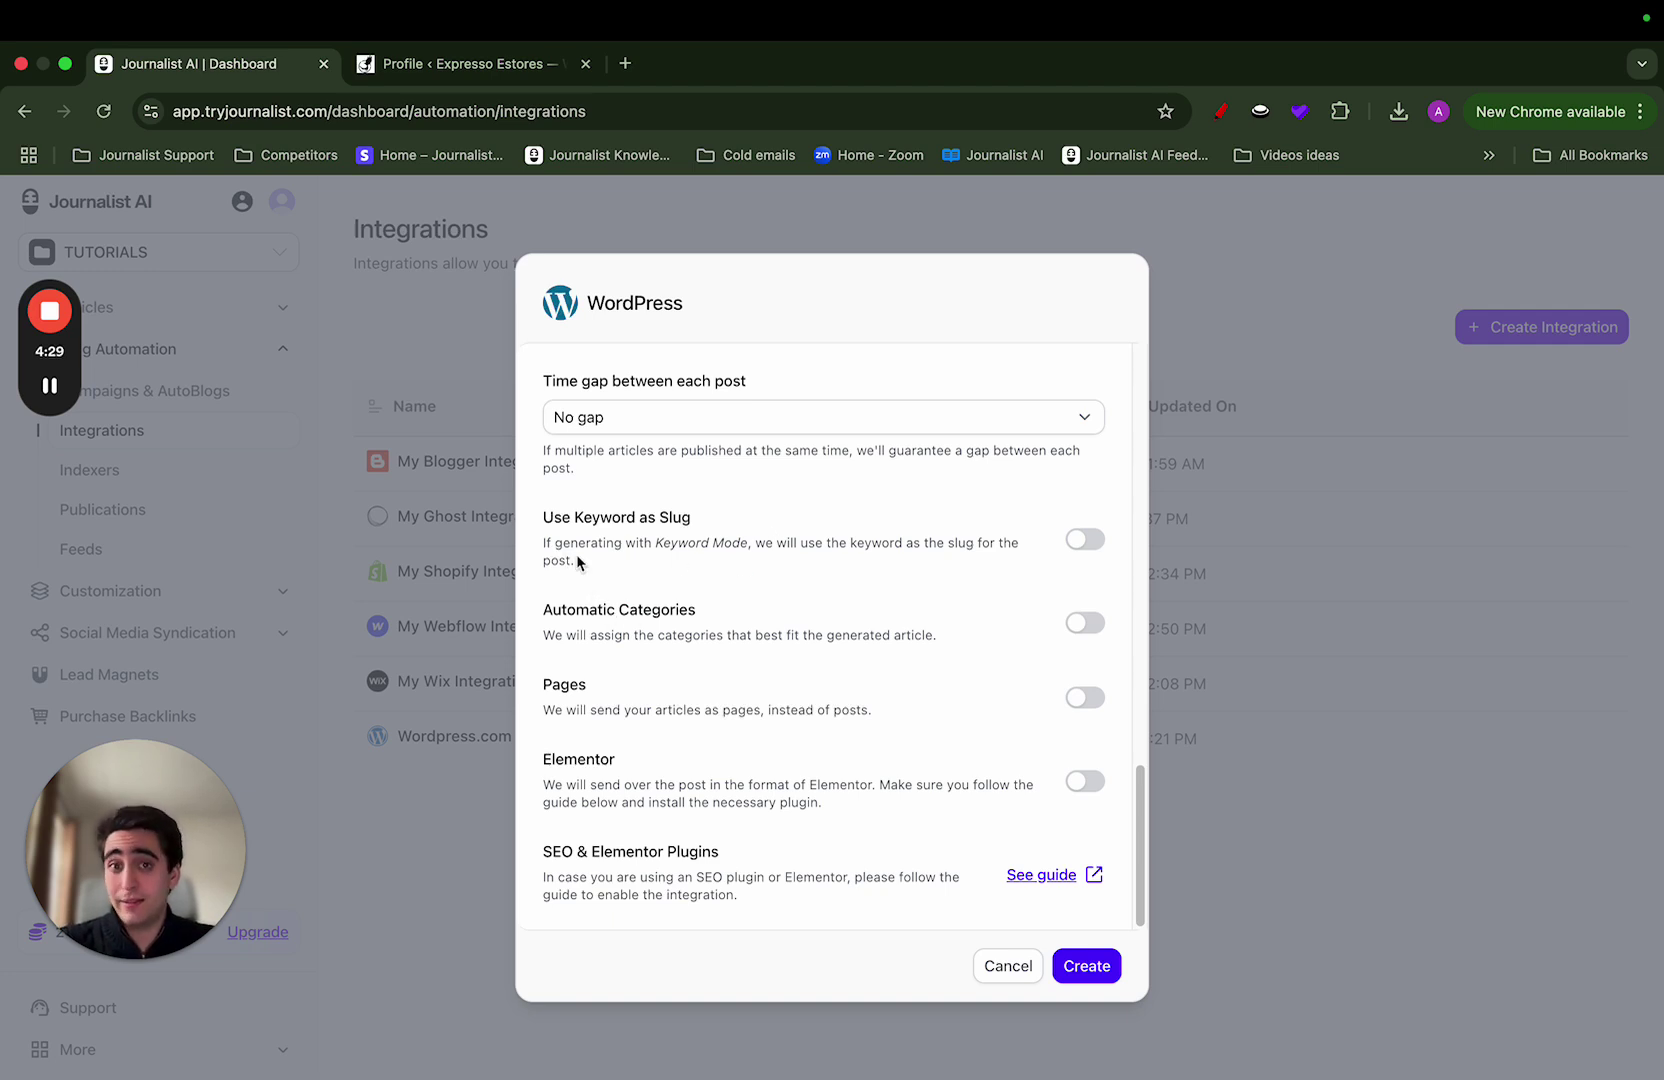
pyautogui.moveTo(553, 543); pyautogui.dragTo(744, 543)
pyautogui.click(742, 543)
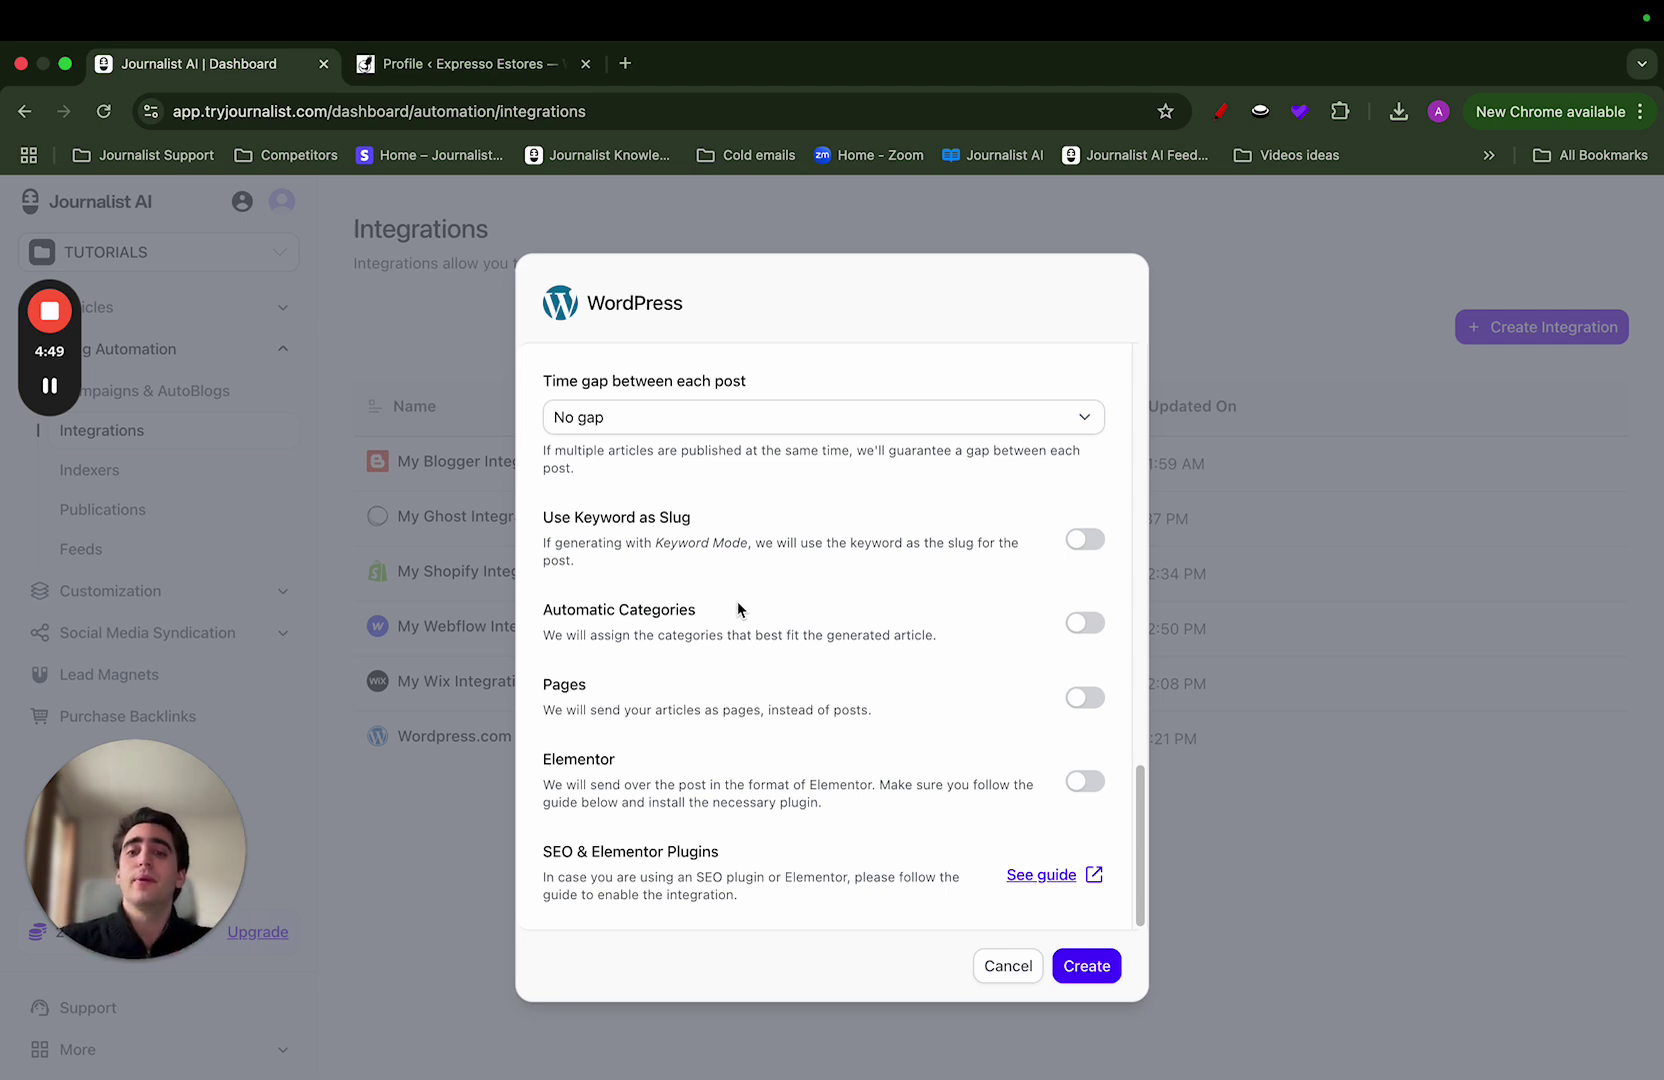
pyautogui.click(1085, 623)
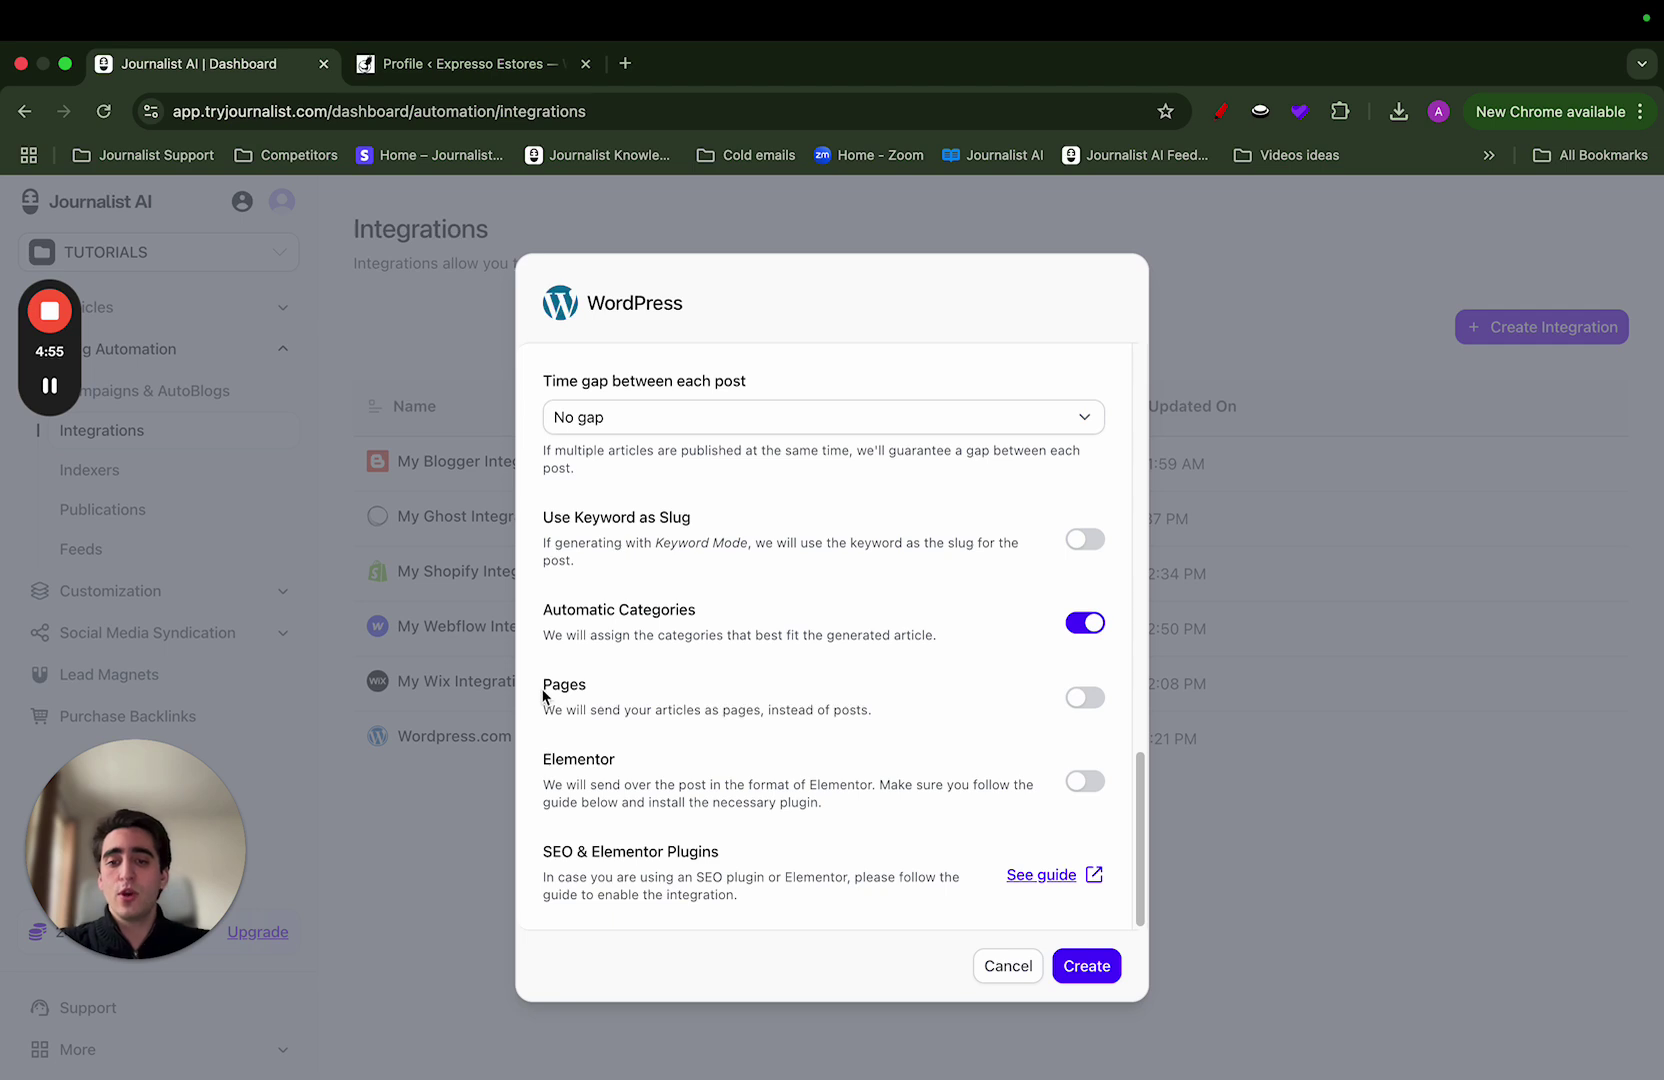
pyautogui.click(638, 689)
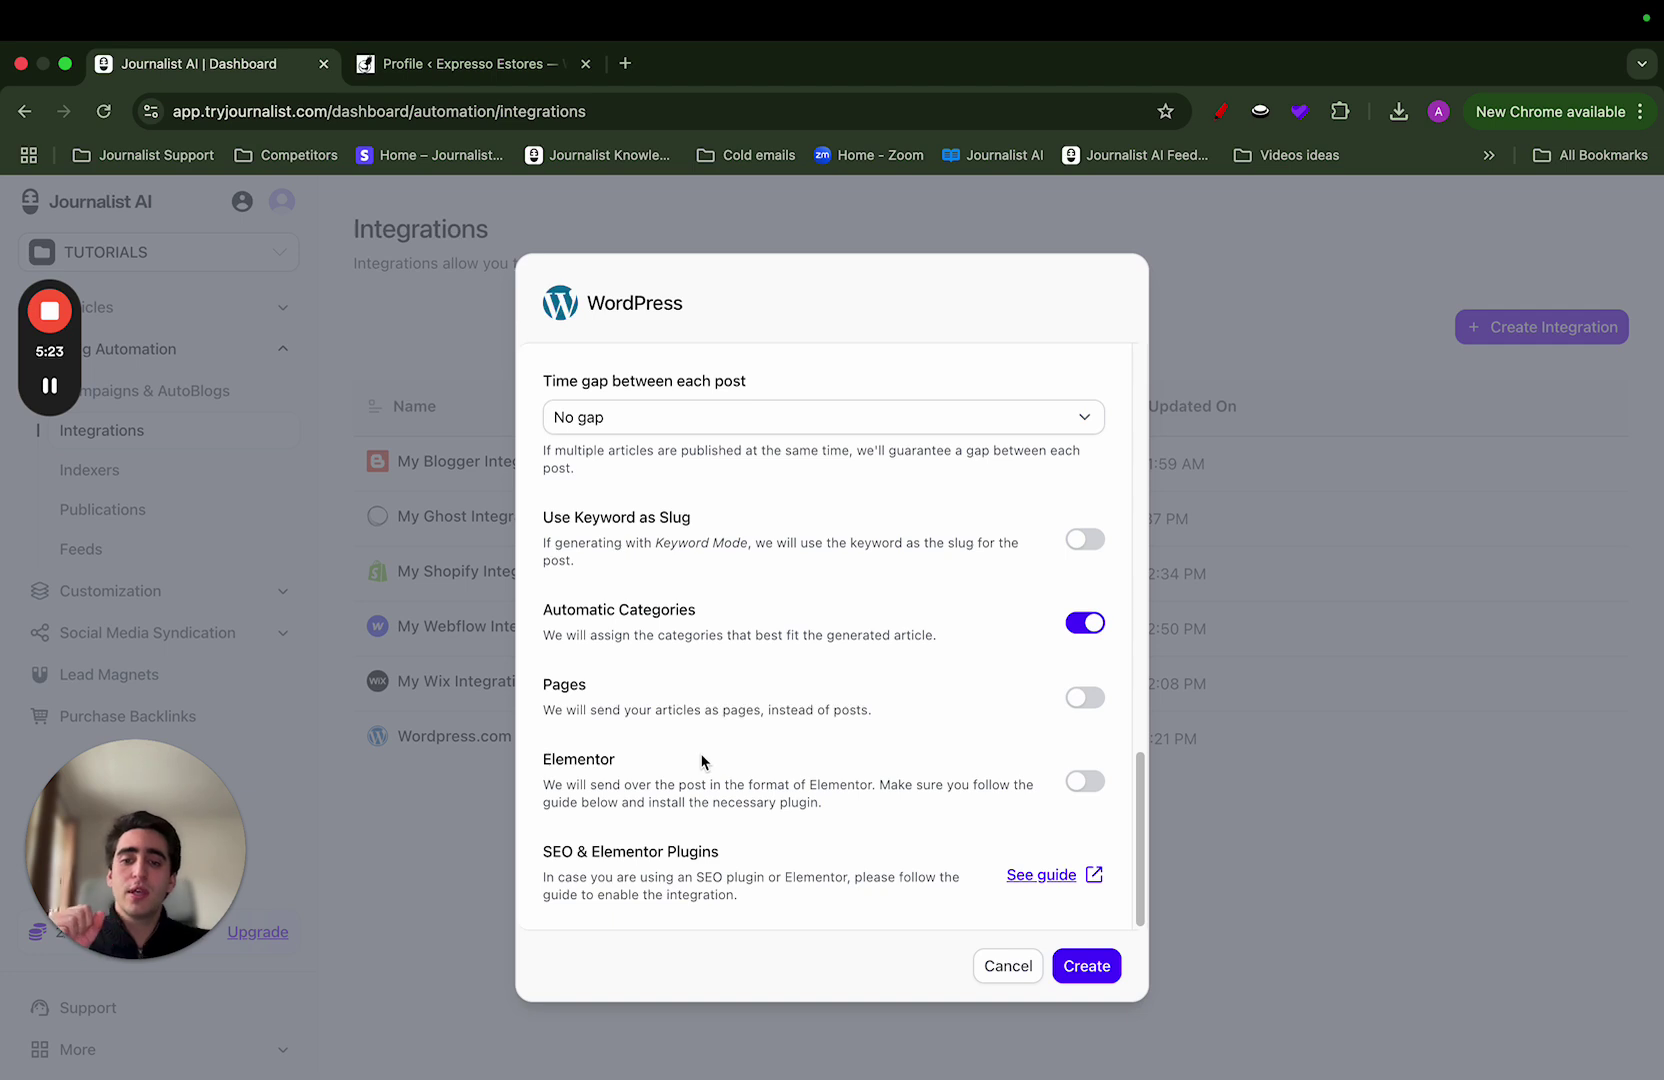
pyautogui.click(1090, 782)
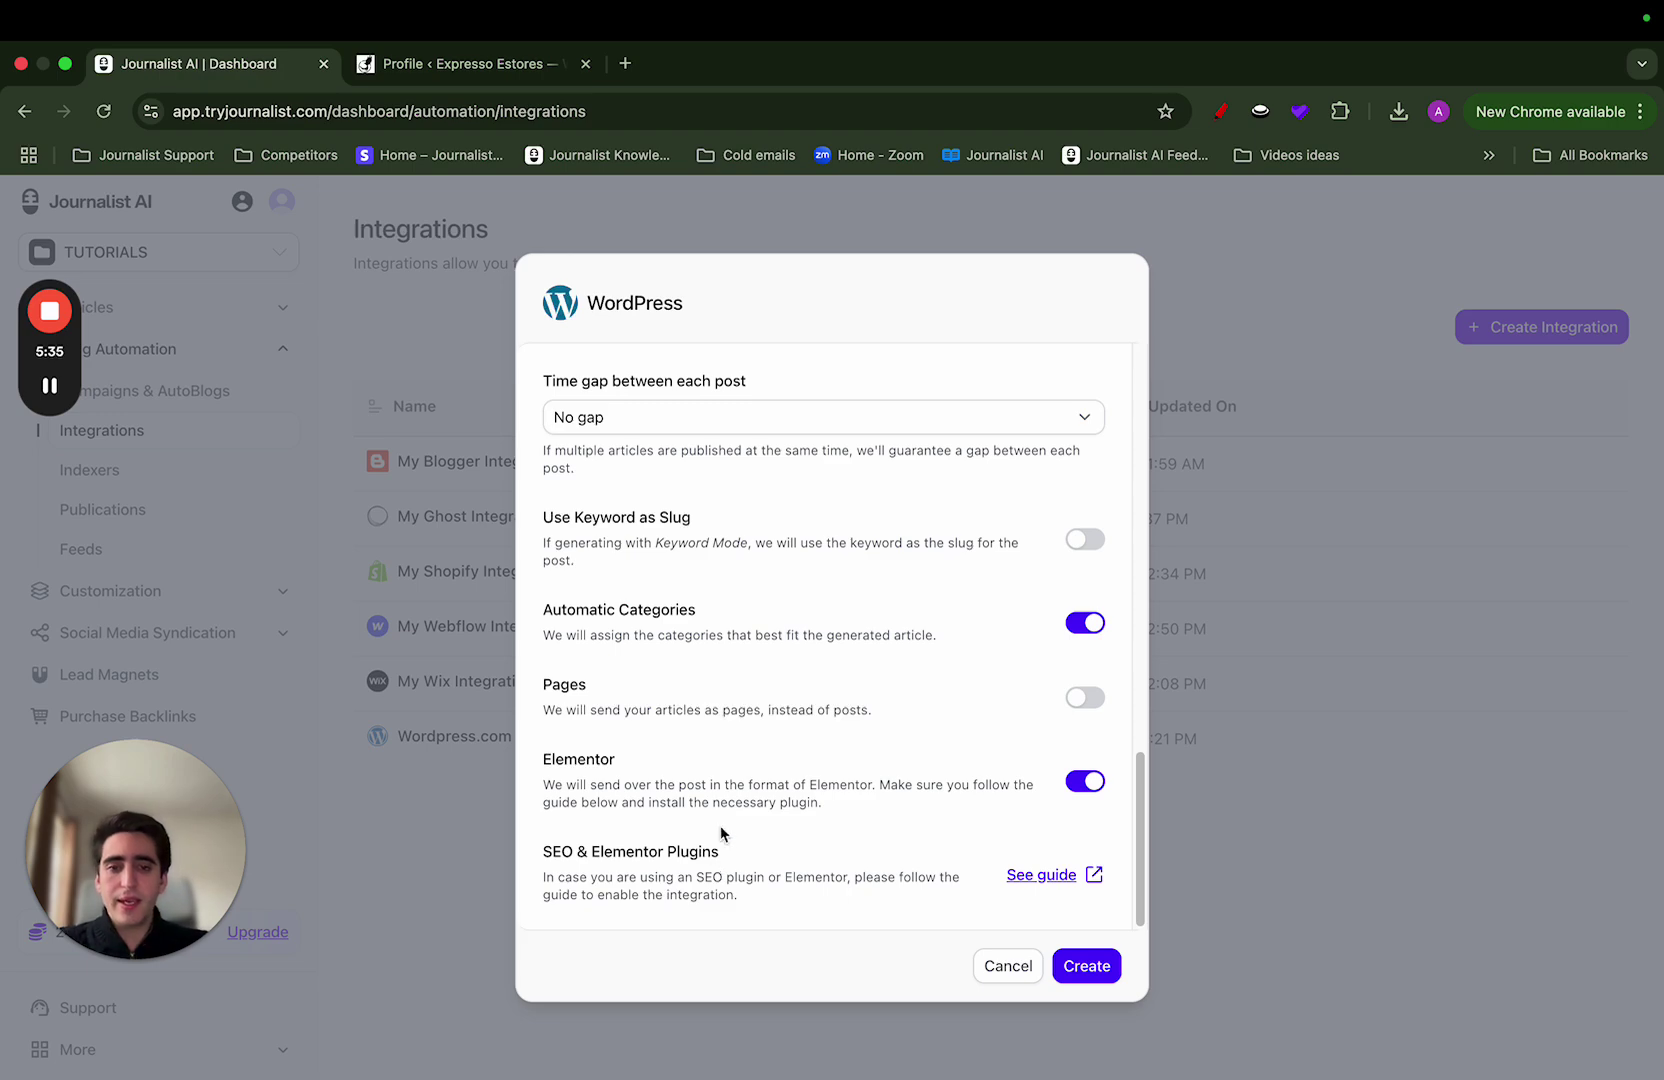
# - Review the settings, create the WordPress integration and return to the Integrations list
pyautogui.scroll(10, 725, 790)
pyautogui.scroll(-3, 697, 751)
pyautogui.scroll(-5, 697, 751)
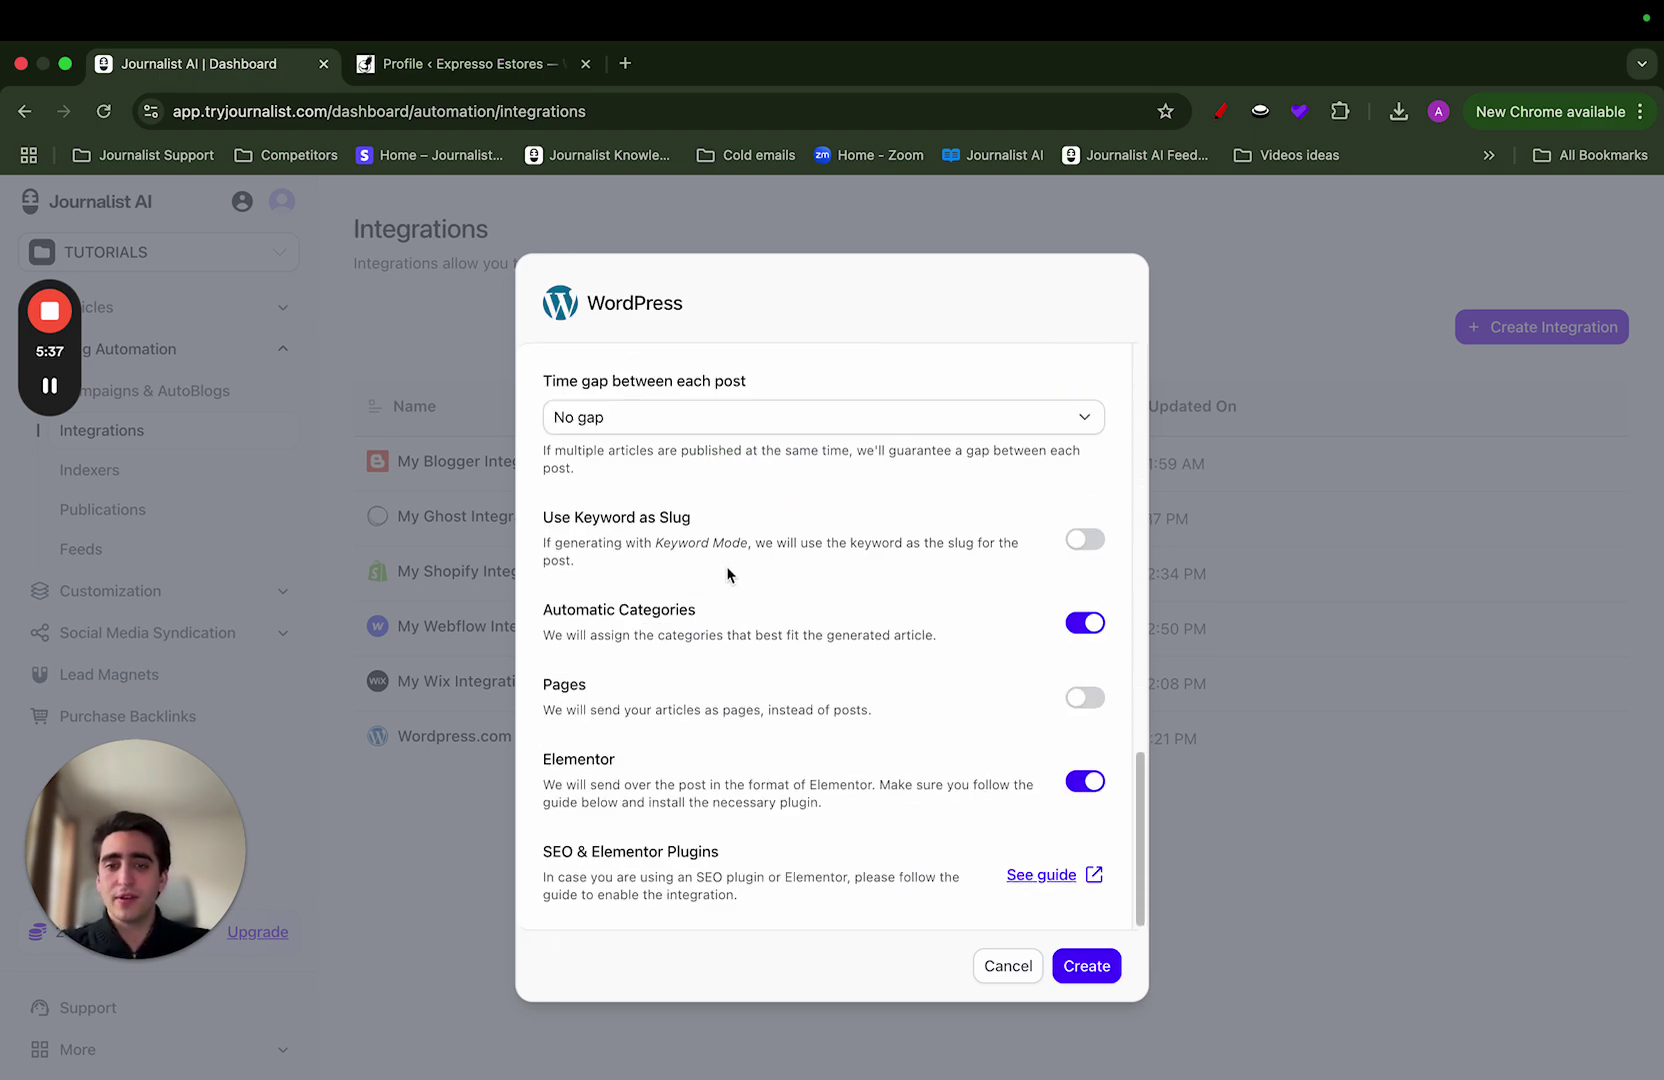
pyautogui.click(1097, 977)
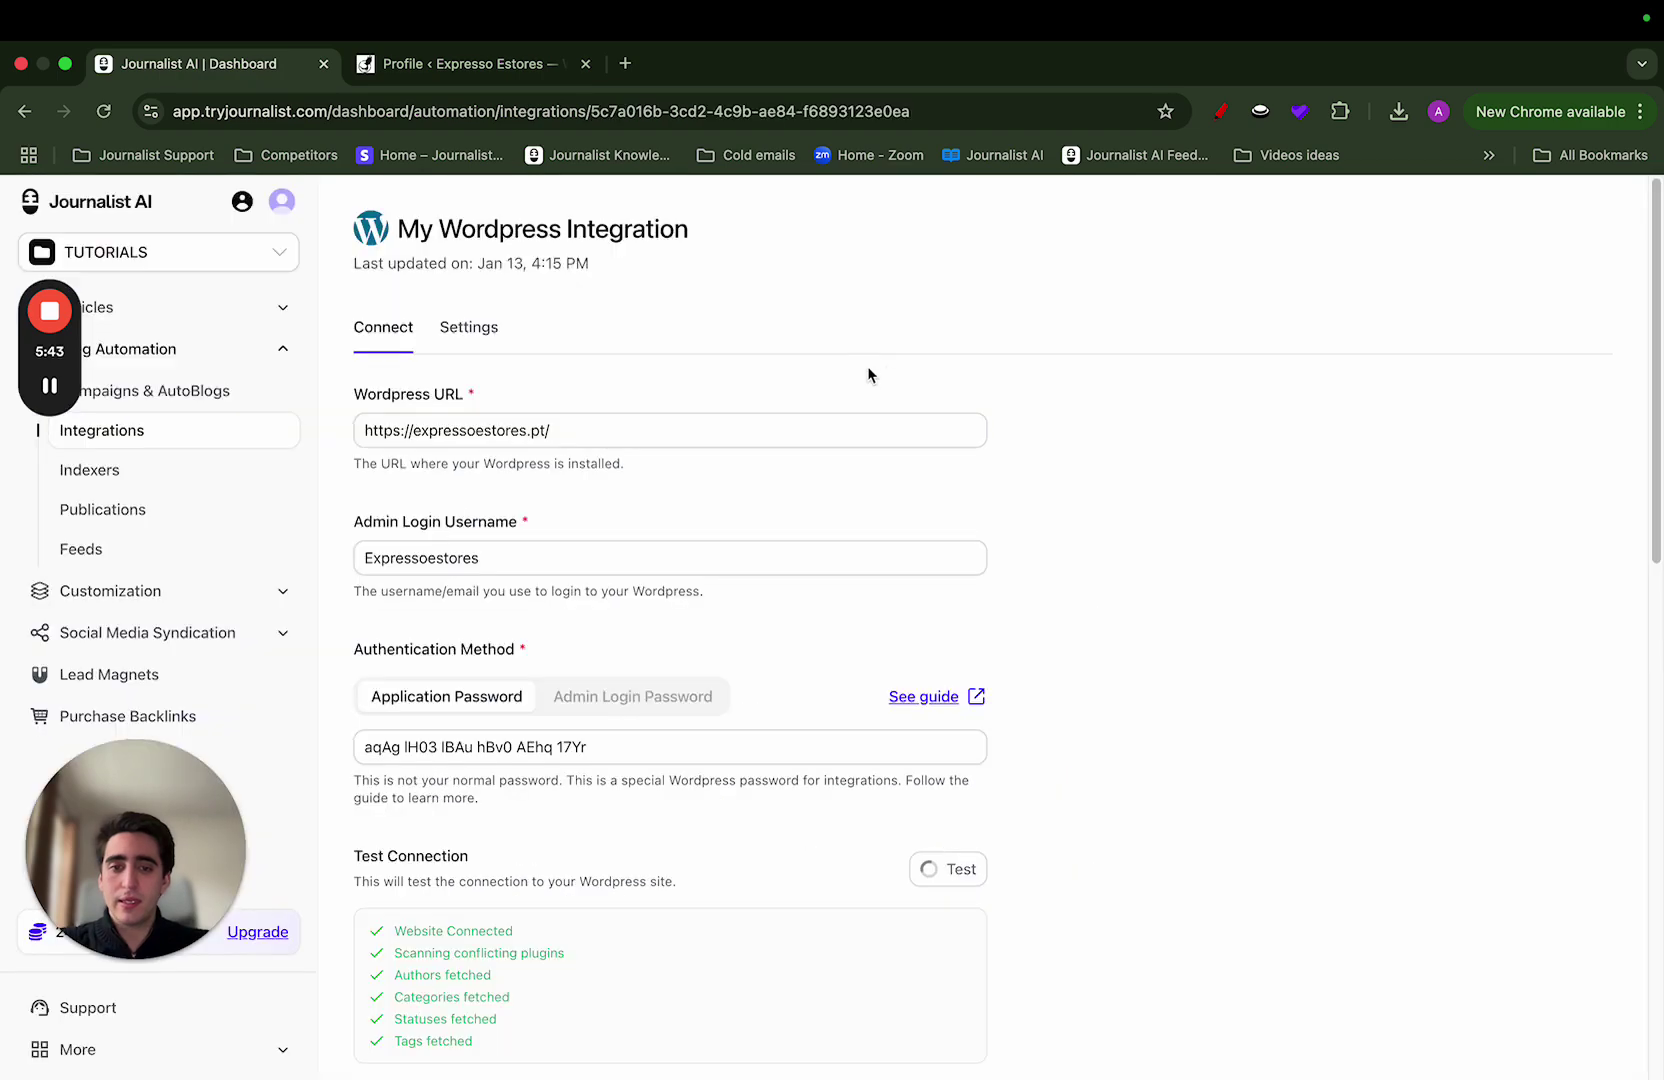
pyautogui.click(215, 442)
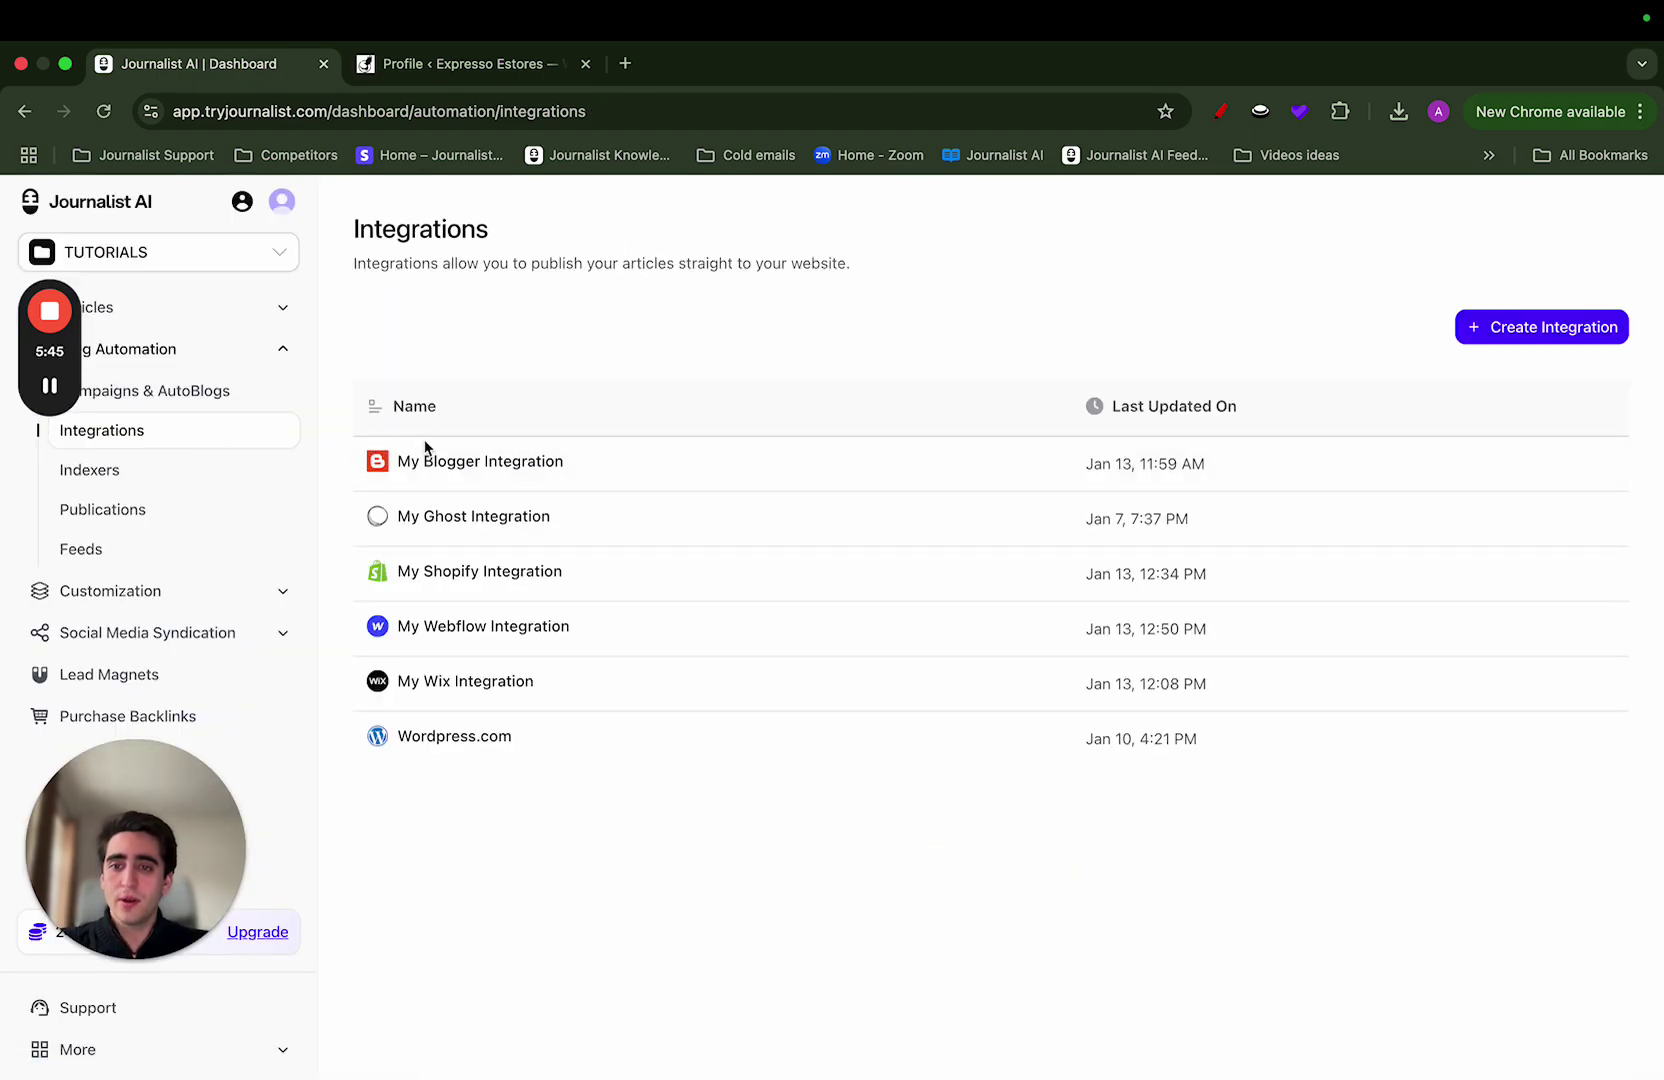